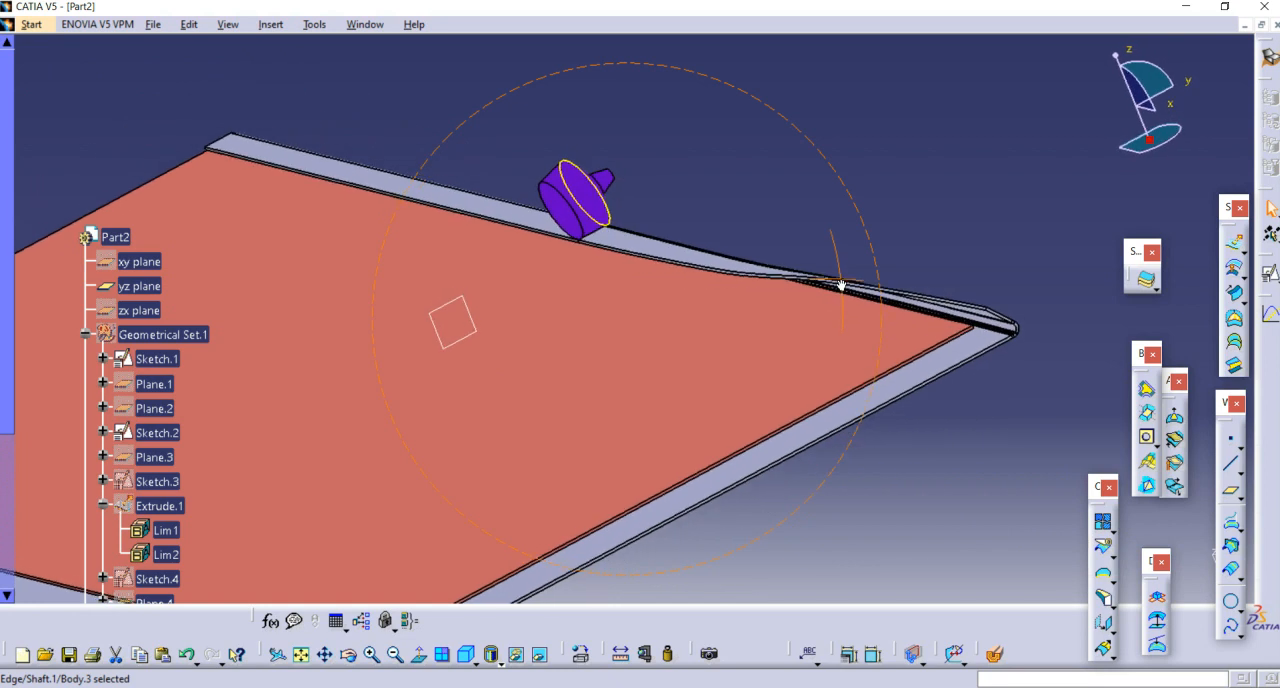
# Step: Examine the folded hem and the roller in Part2, using a sectioned view through the sheet edge
pyautogui.moveTo(829, 385); pyautogui.dragTo(541, 254, button='middle')
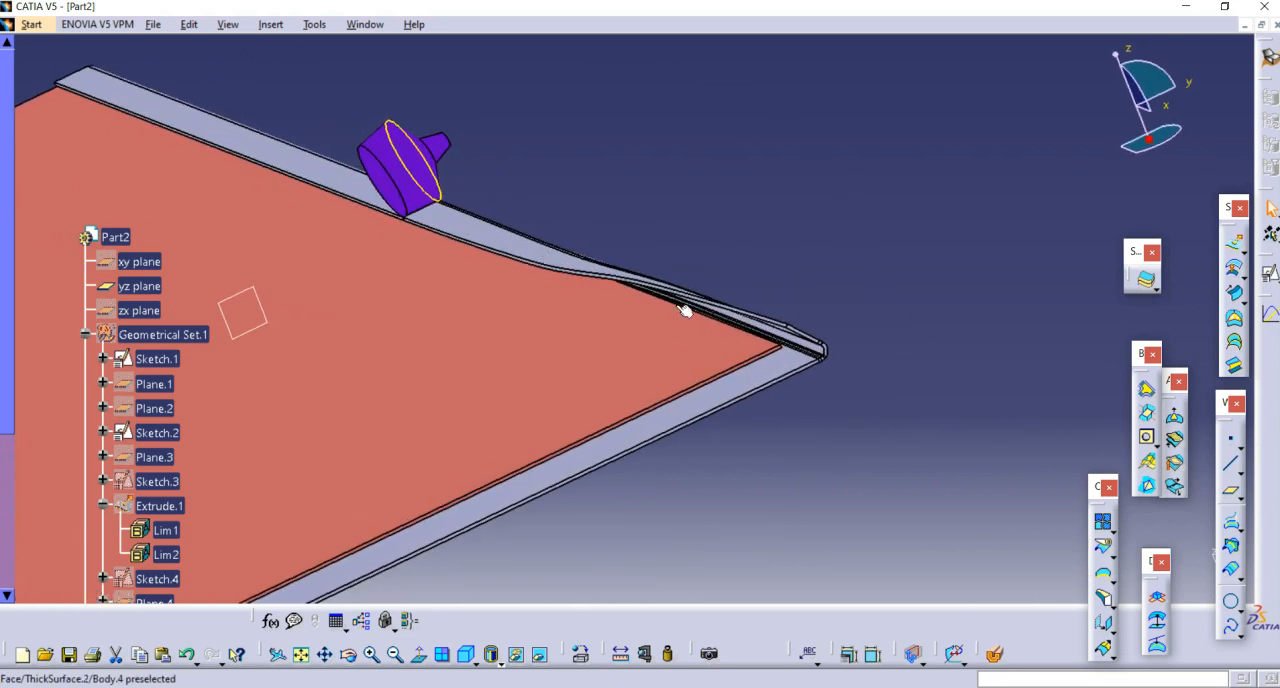
pyautogui.moveTo(716, 351); pyautogui.dragTo(655, 319, button='middle')
pyautogui.moveTo(503, 384); pyautogui.dragTo(825, 370, button='middle')
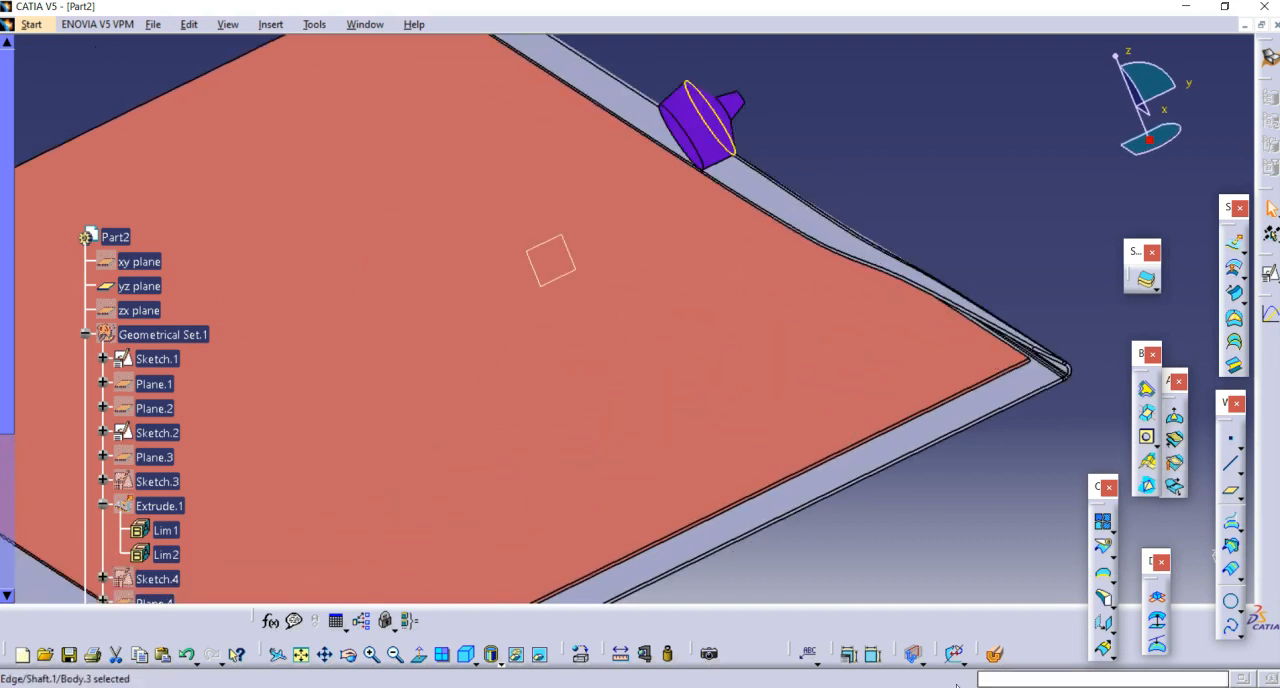
pyautogui.moveTo(573, 248); pyautogui.dragTo(652, 289, button='middle')
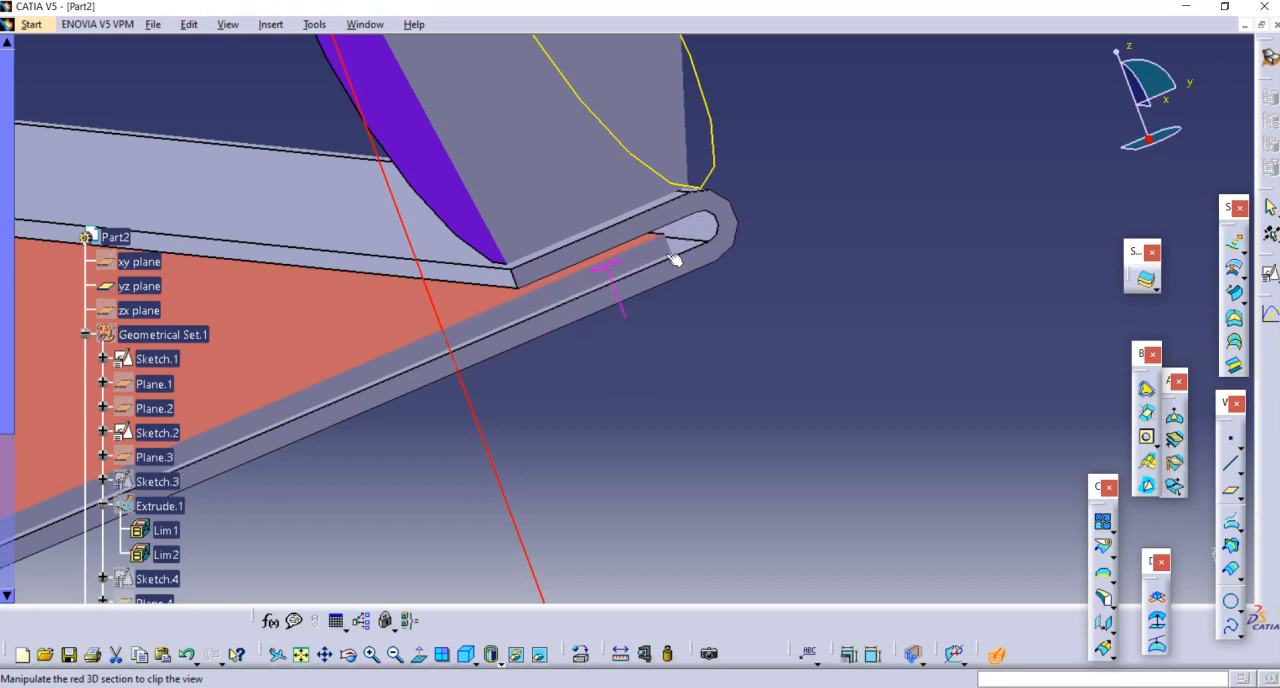
pyautogui.moveTo(733, 257); pyautogui.dragTo(838, 314, button='middle')
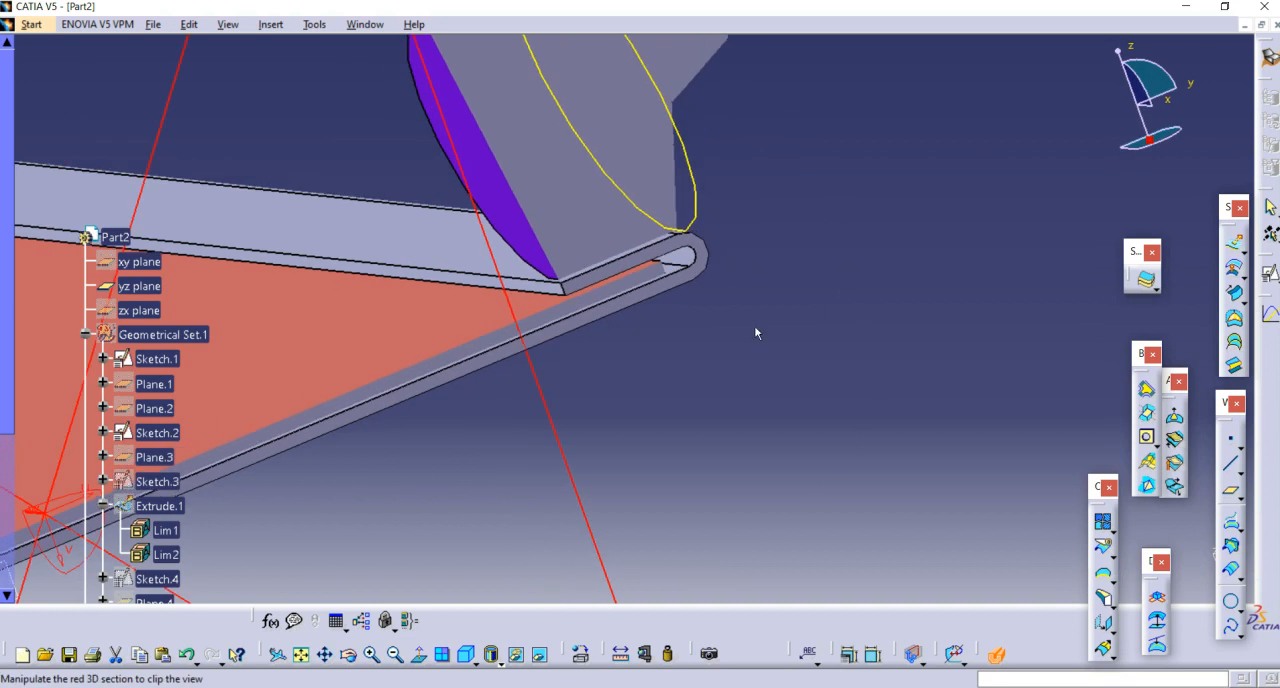
pyautogui.press('Escape')
# Step: Switch to the HEMMING.CATPart document and bring the existing Offset.7 surface into view in the specification tree
pyautogui.click(365, 24)
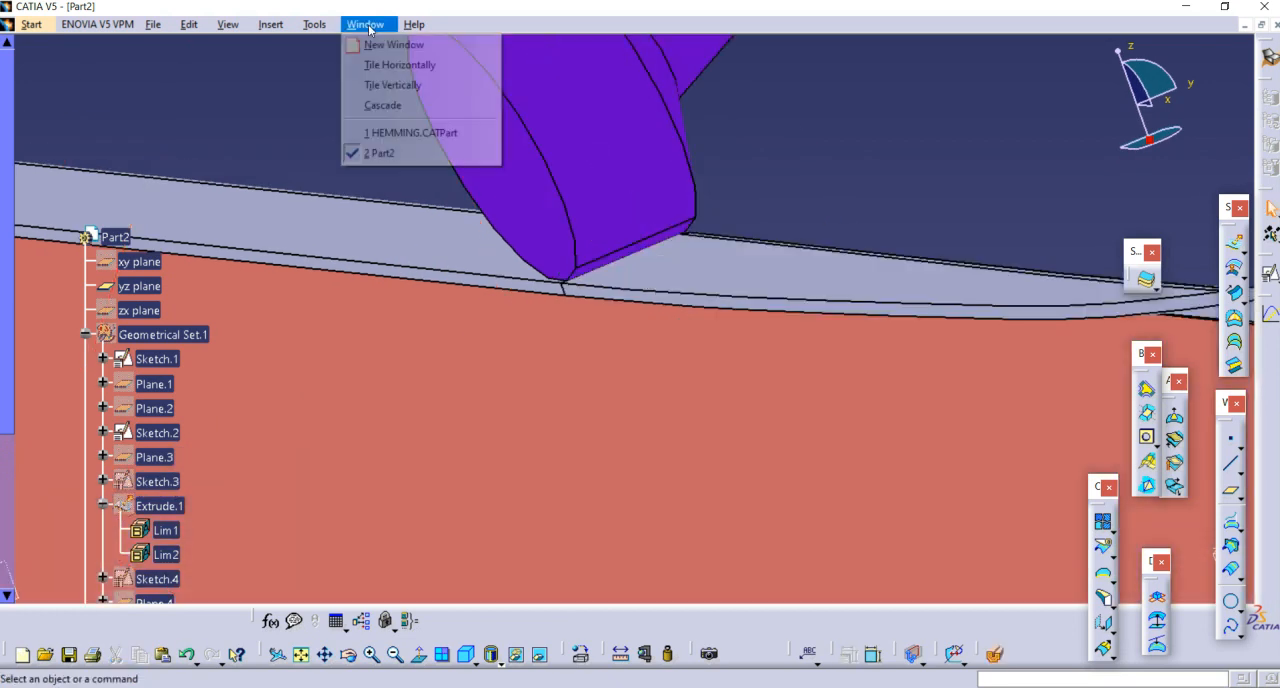
pyautogui.click(415, 132)
pyautogui.moveTo(776, 284); pyautogui.dragTo(745, 358, button='middle')
pyautogui.rightClick(475, 270)
pyautogui.click(486, 281)
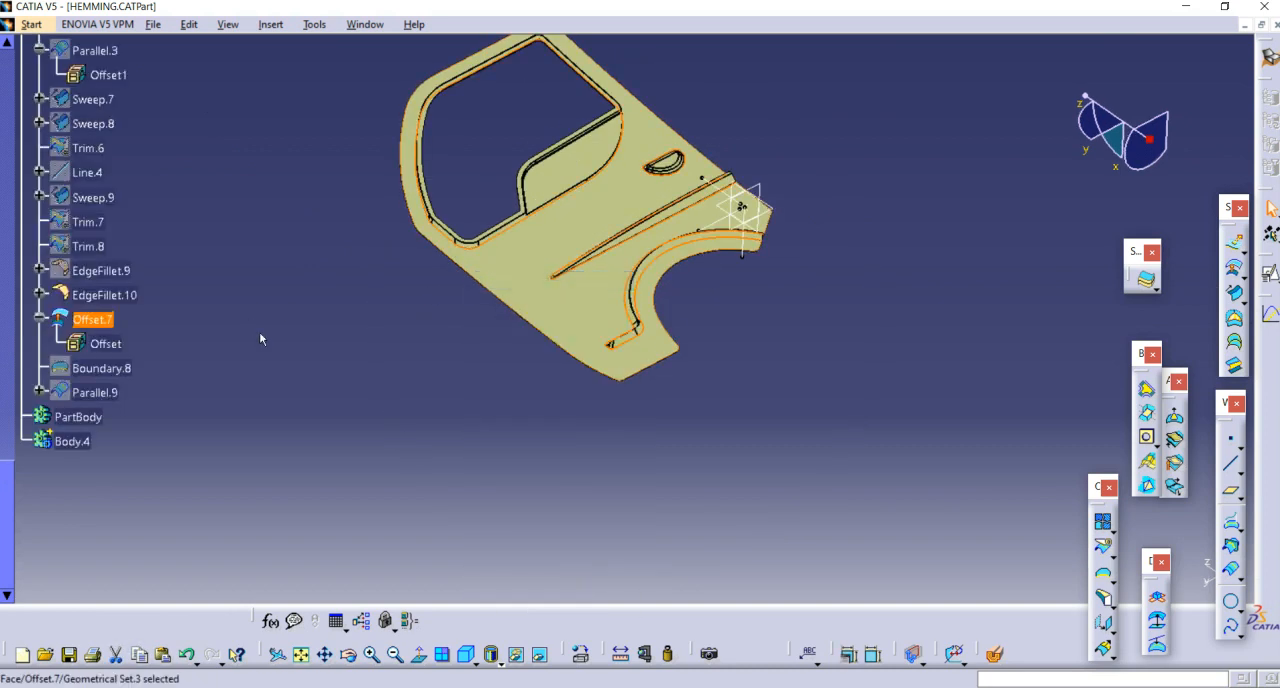
# Step: Delete the Offset.7 surface together with all its children
pyautogui.scroll(1, 262, 338)
pyautogui.moveTo(500, 403); pyautogui.dragTo(580, 413, button='middle')
pyautogui.doubleClick(98, 379)
pyautogui.click(1140, 572)
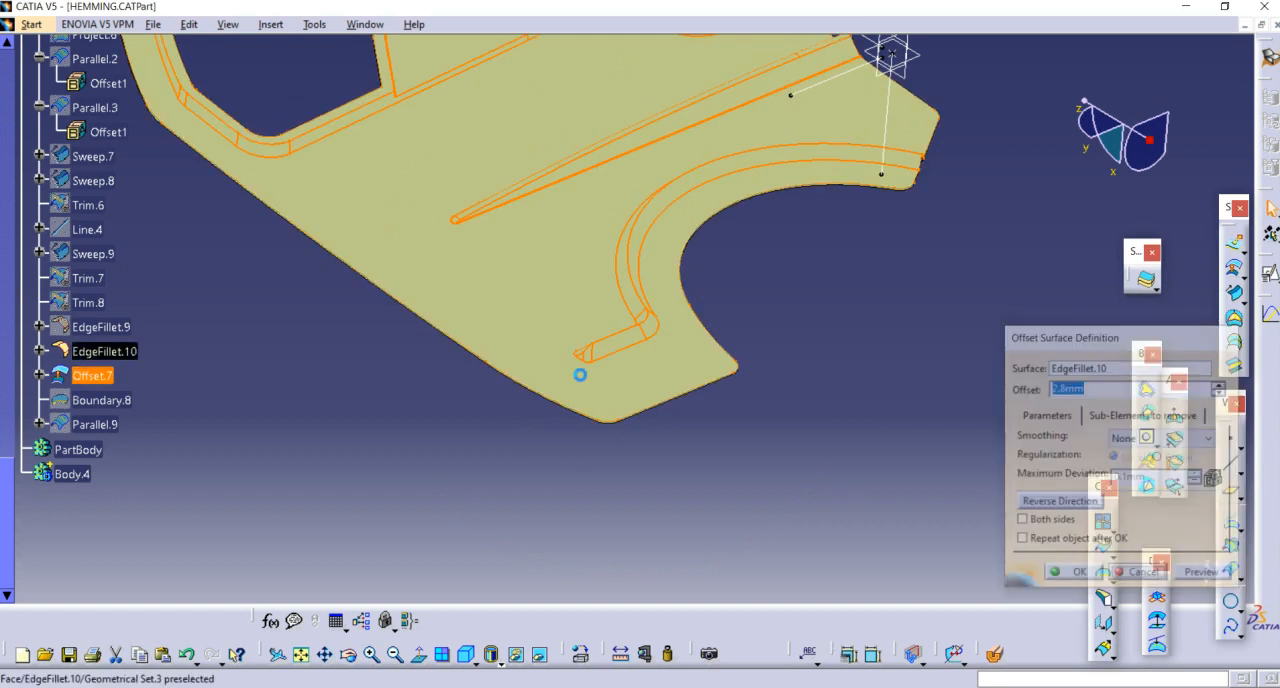
pyautogui.press('Delete')
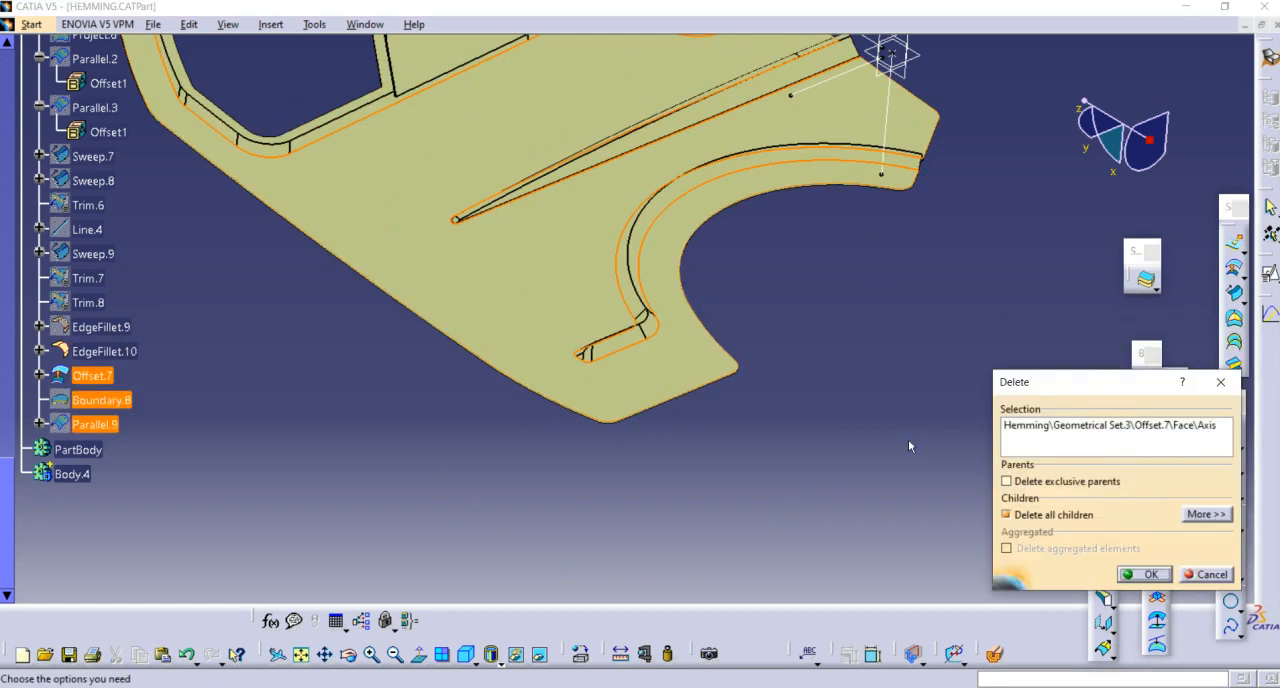
pyautogui.press('Return')
# Step: Hide the EdgeFillet.10 door surface and show it again
pyautogui.moveTo(547, 562); pyautogui.dragTo(634, 443, button='middle')
pyautogui.moveTo(430, 435); pyautogui.dragTo(620, 350, button='middle')
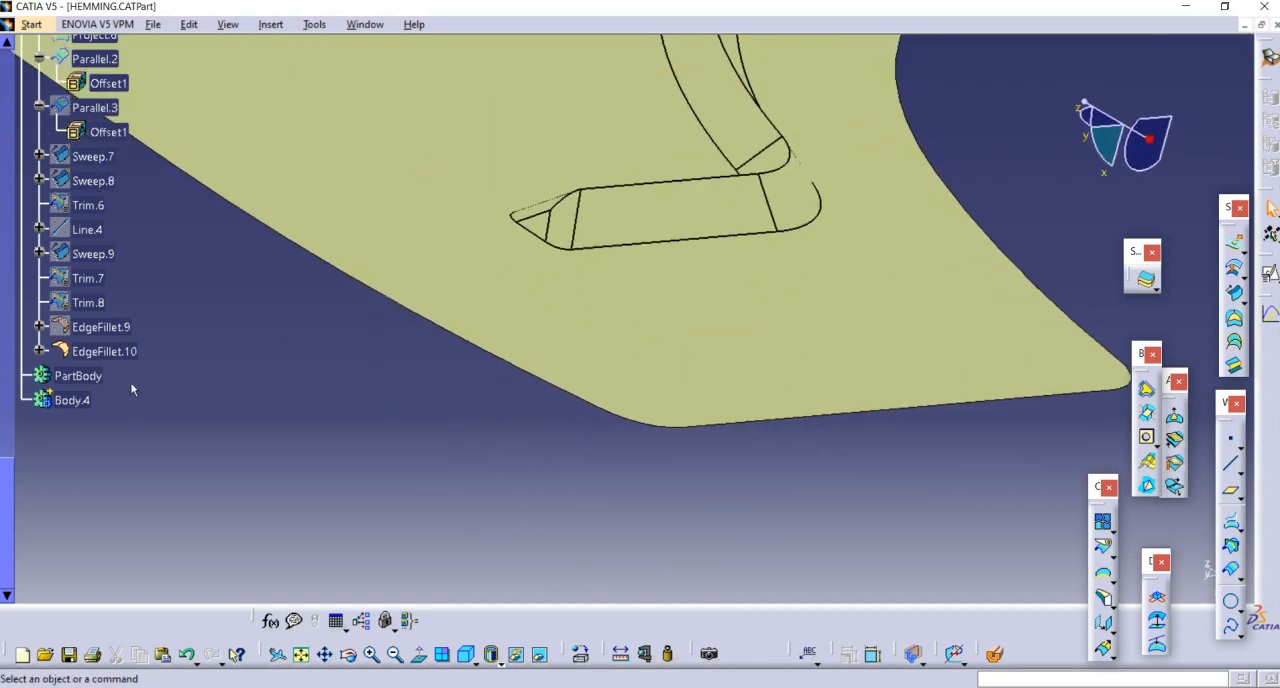
pyautogui.rightClick(110, 351)
pyautogui.click(503, 297)
pyautogui.rightClick(503, 285)
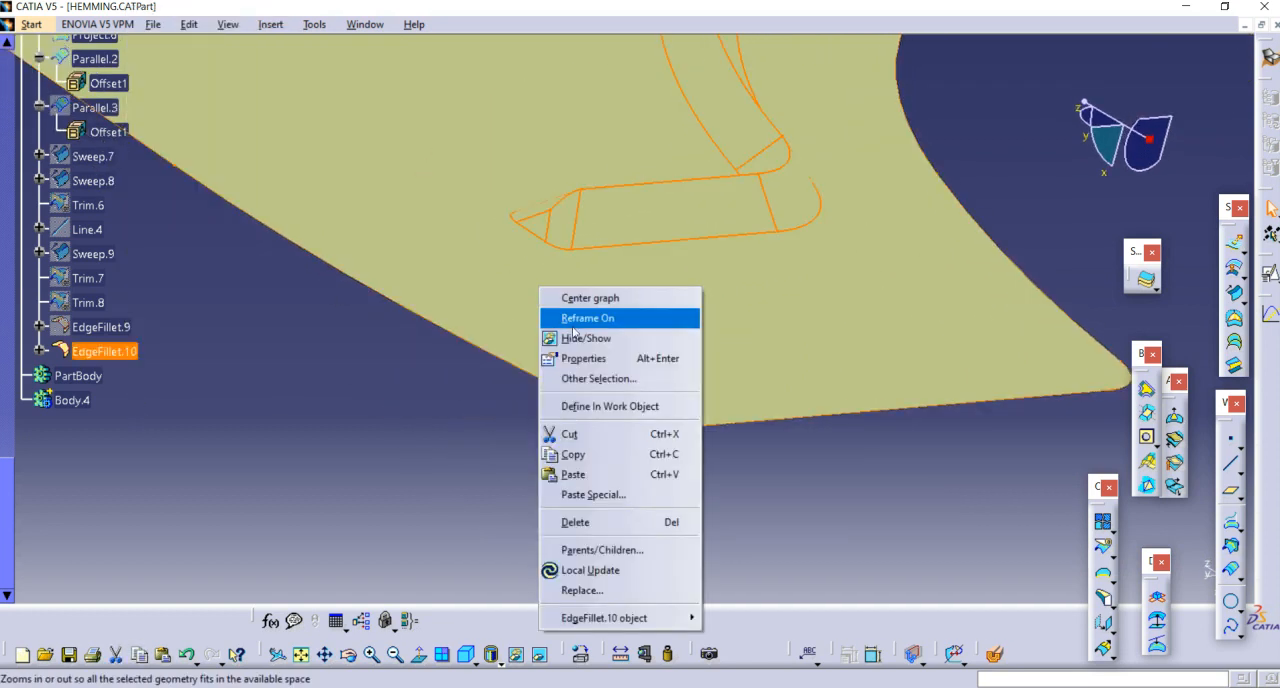
pyautogui.click(600, 338)
pyautogui.rightClick(84, 351)
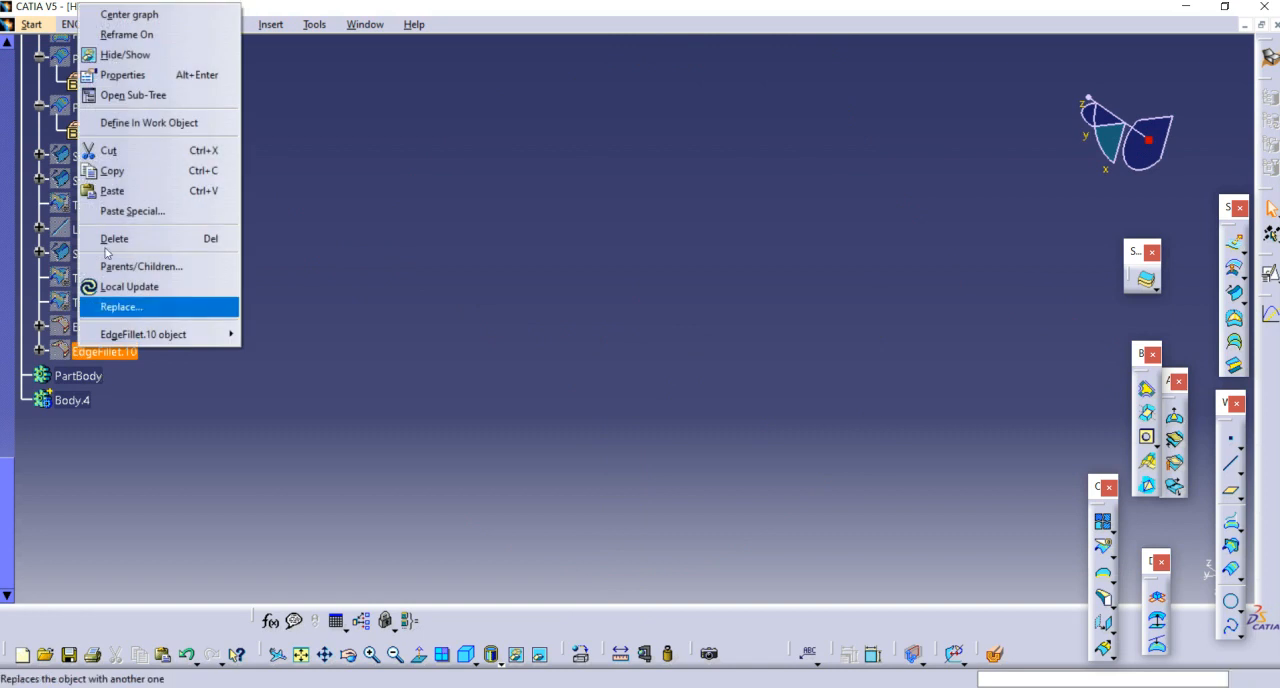
pyautogui.click(122, 52)
# Step: Offset the filleted door panel surface EdgeFillet.21 by 2.8 mm without smoothing
pyautogui.moveTo(467, 376)
pyautogui.mouseDown(button='middle')
pyautogui.moveTo(737, 171)
pyautogui.moveTo(871, 323)
pyautogui.moveTo(580, 343)
pyautogui.moveTo(740, 498)
pyautogui.moveTo(717, 363)
pyautogui.moveTo(711, 380)
pyautogui.moveTo(748, 445)
pyautogui.moveTo(648, 443)
pyautogui.moveTo(690, 450)
pyautogui.mouseUp(button='middle')
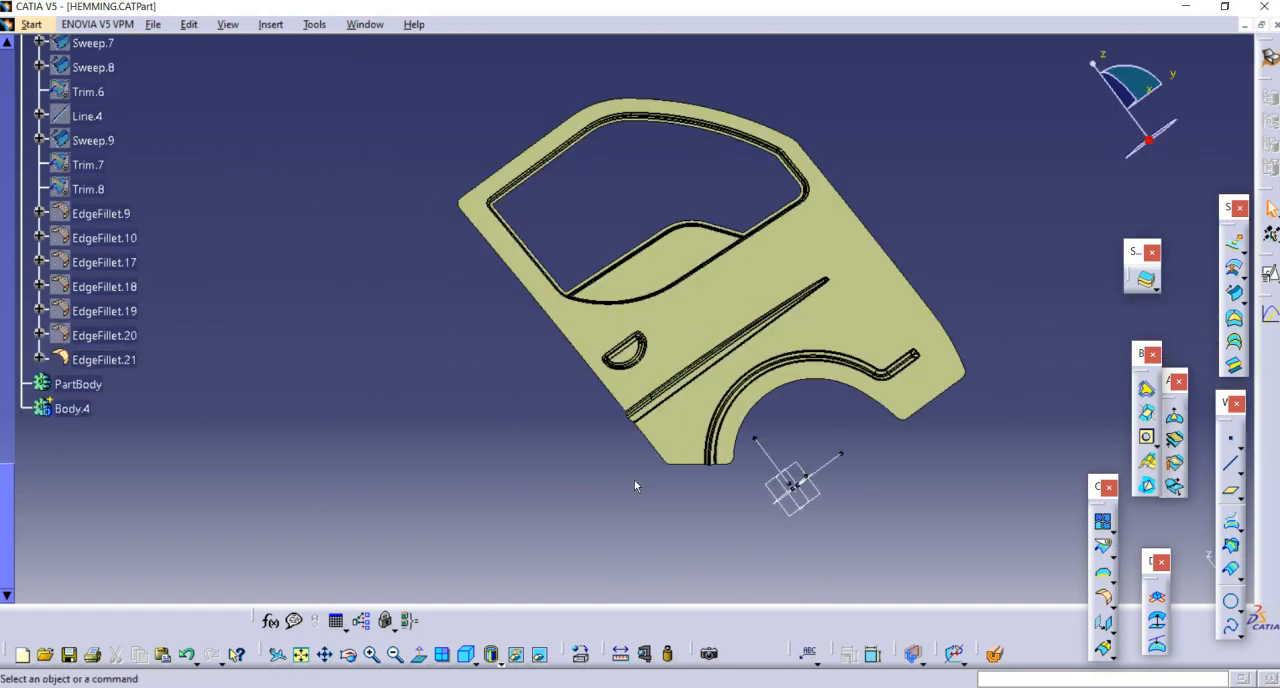
pyautogui.moveTo(640, 470); pyautogui.dragTo(656, 449, button='middle')
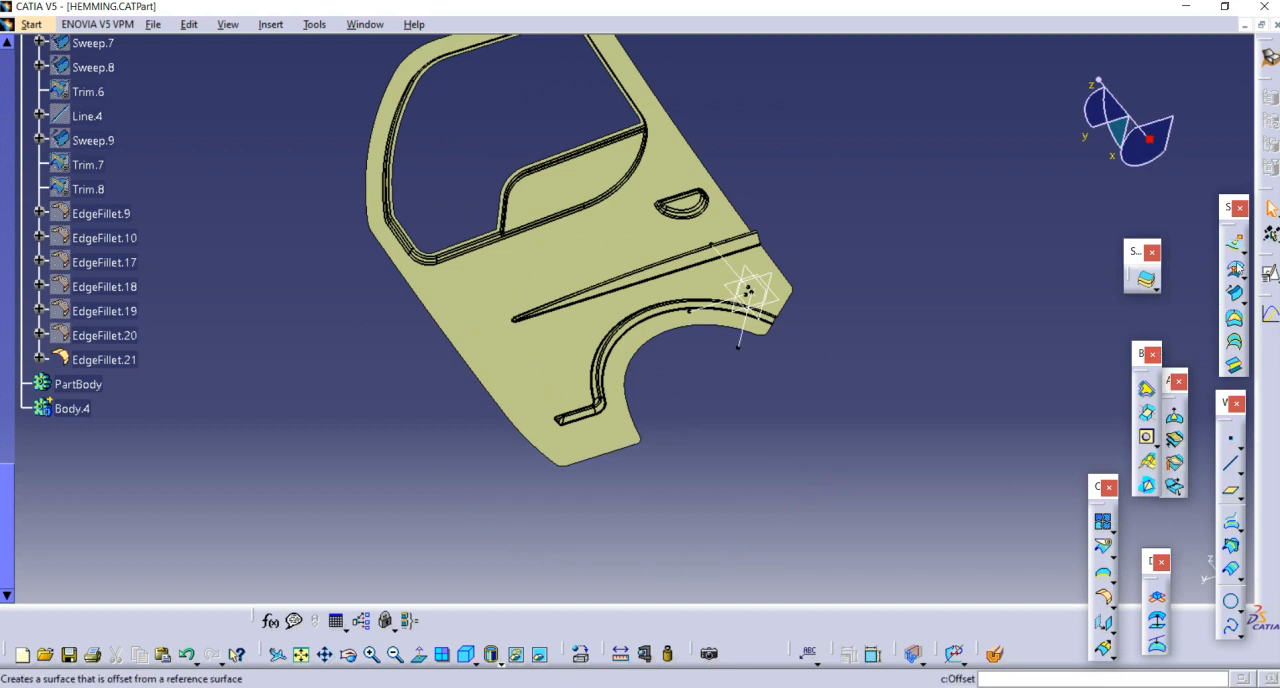
pyautogui.click(1234, 272)
pyautogui.click(497, 371)
pyautogui.moveTo(497, 371); pyautogui.dragTo(557, 307, button='middle')
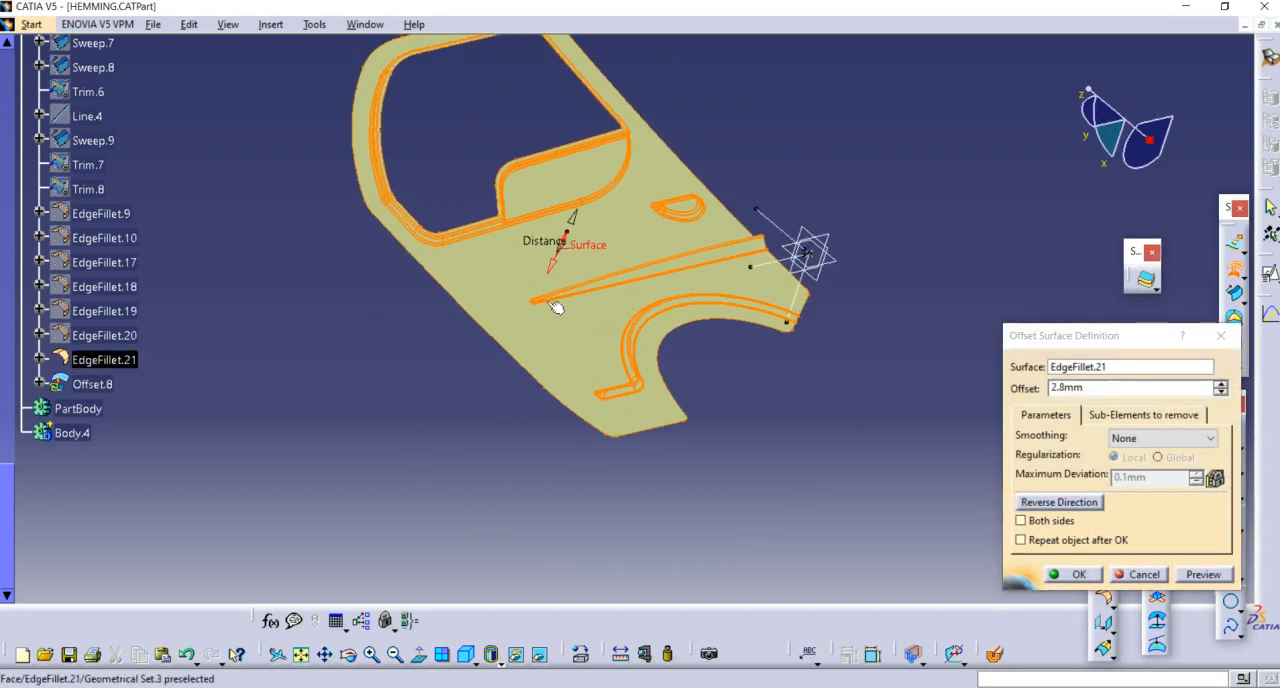
pyautogui.click(1043, 410)
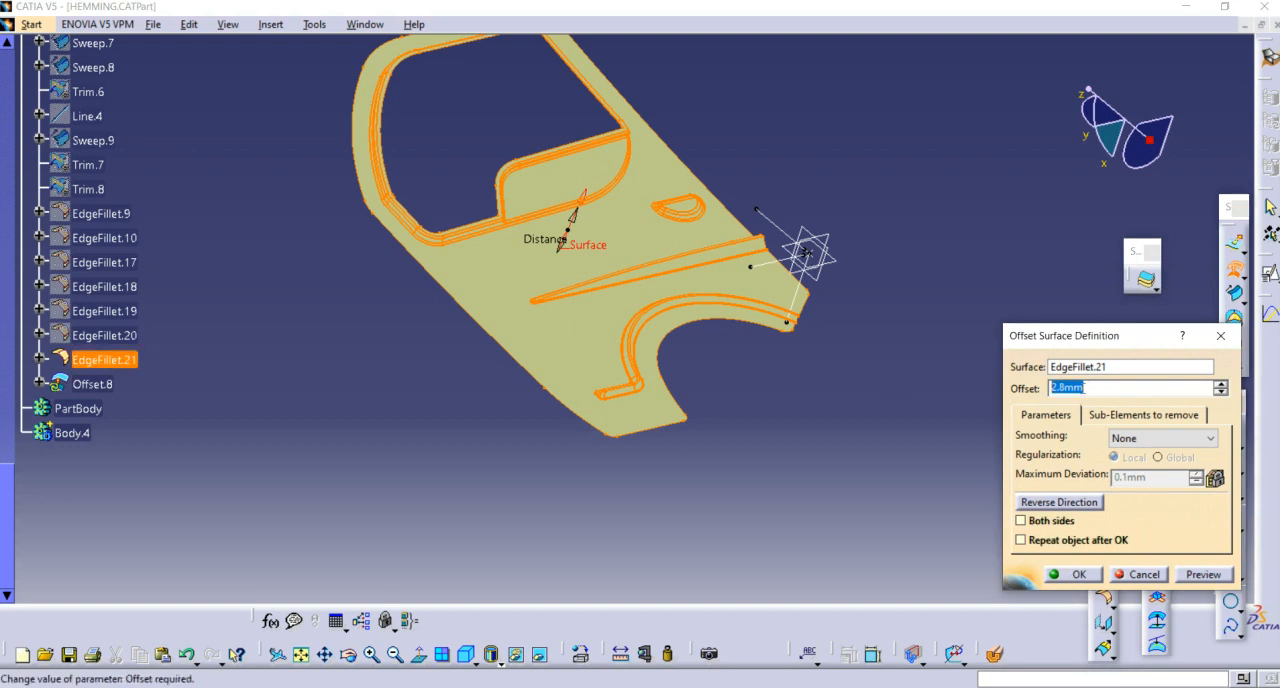
pyautogui.click(1080, 574)
# Step: Extract a boundary curve along the outer edge of the offset surface with point continuity propagation
pyautogui.moveTo(733, 474); pyautogui.dragTo(925, 268, button='middle')
pyautogui.scroll(1, 925, 268)
pyautogui.moveTo(822, 375); pyautogui.dragTo(855, 257, button='middle')
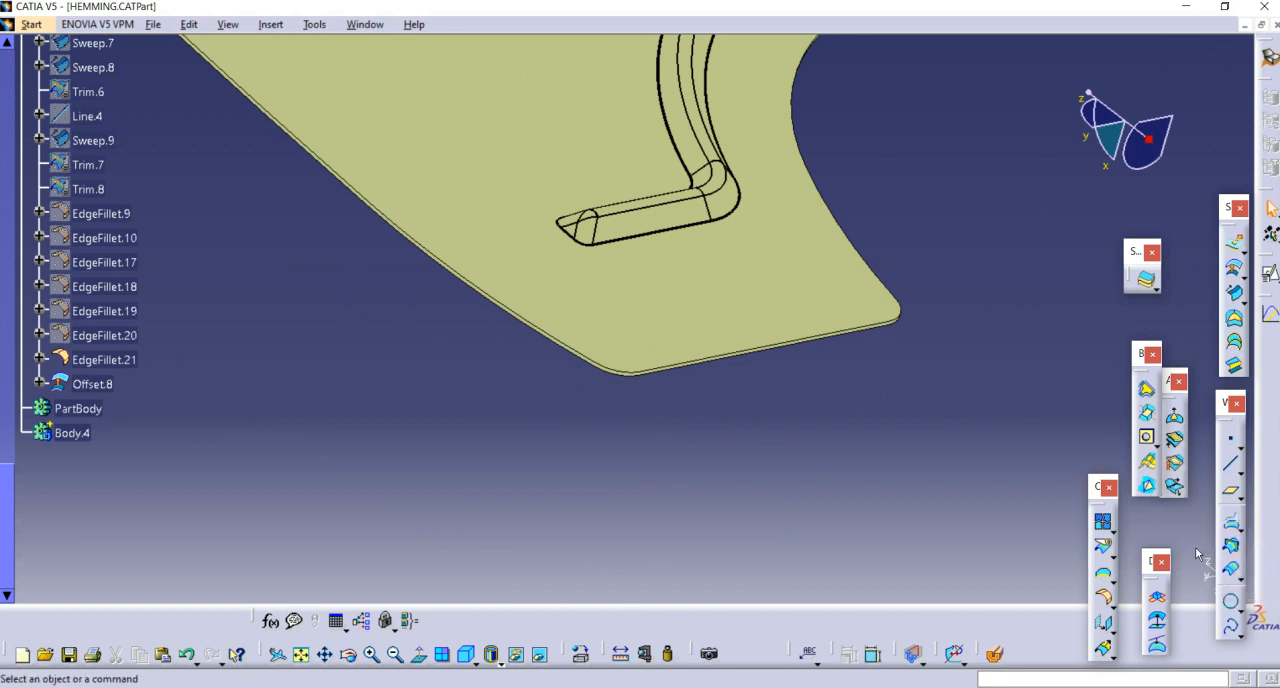
pyautogui.click(1104, 574)
pyautogui.moveTo(386, 363); pyautogui.dragTo(588, 303, button='middle')
pyautogui.click(562, 302)
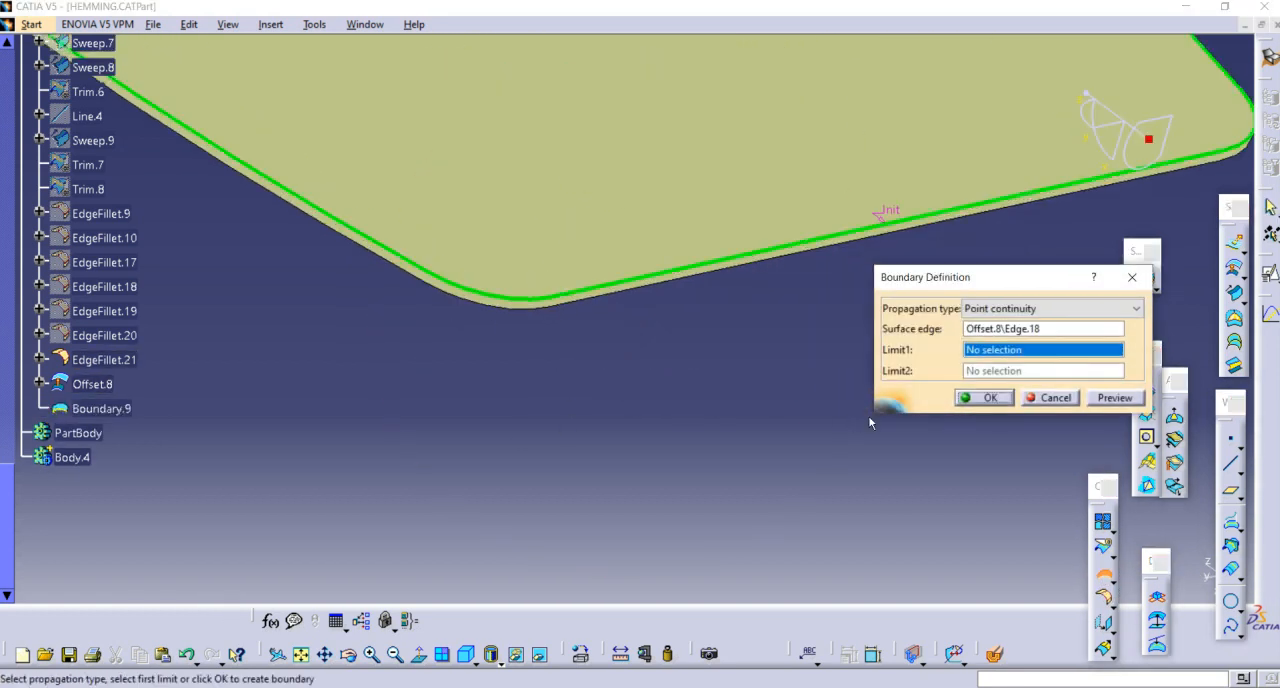
pyautogui.click(971, 396)
# Step: Create a curve parallel to the boundary, 10 mm inward on the Offset.8 surface, and hide the boundary curve
pyautogui.moveTo(600, 400); pyautogui.dragTo(789, 384, button='middle')
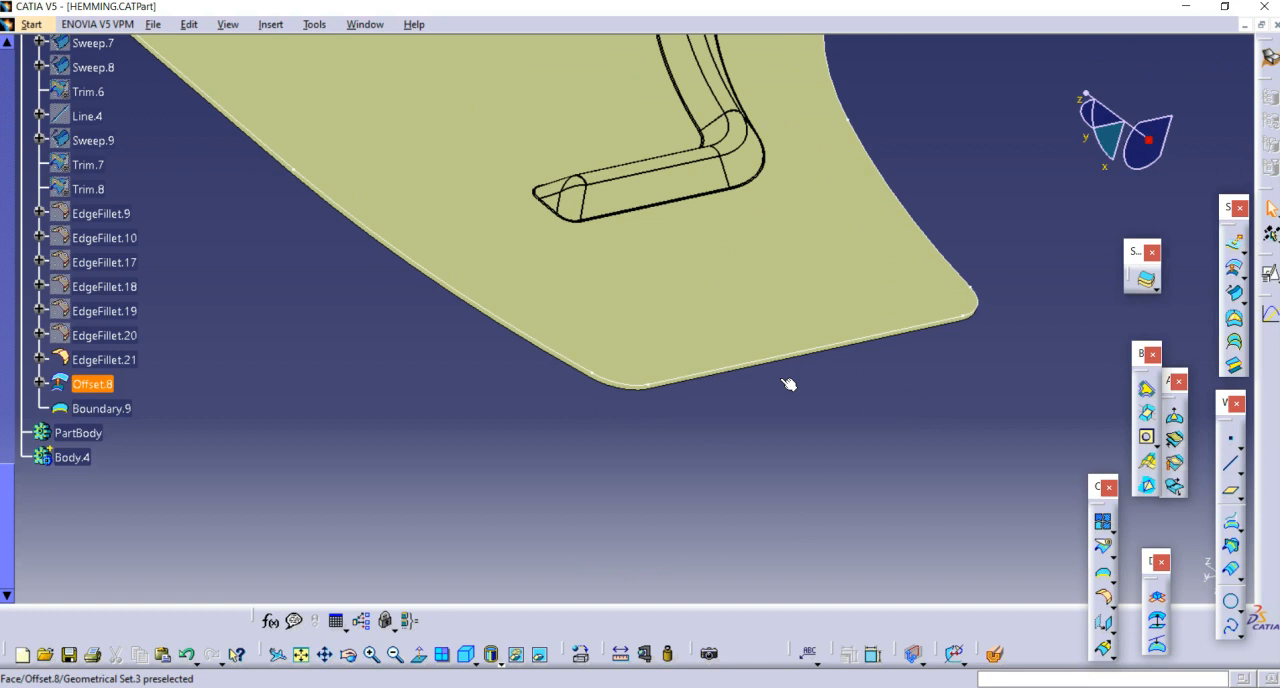
pyautogui.click(1233, 572)
pyautogui.moveTo(909, 345); pyautogui.dragTo(660, 400, button='middle')
pyautogui.click(636, 419)
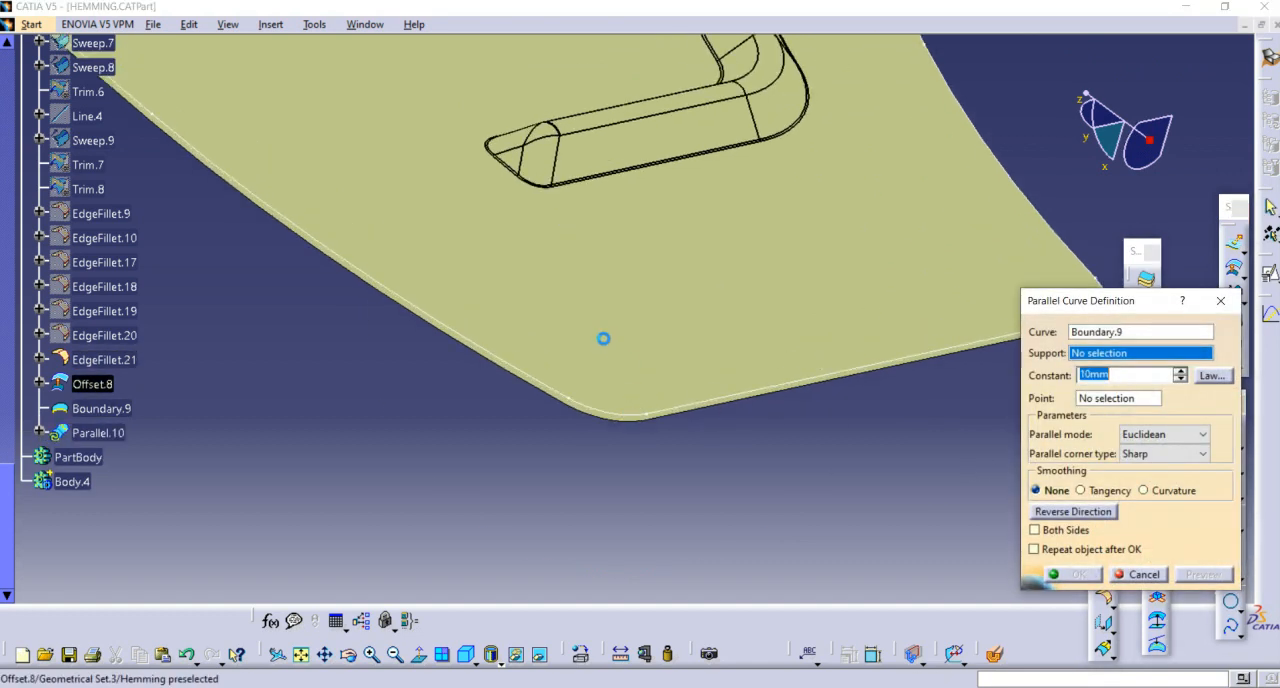
pyautogui.click(603, 340)
pyautogui.click(1201, 578)
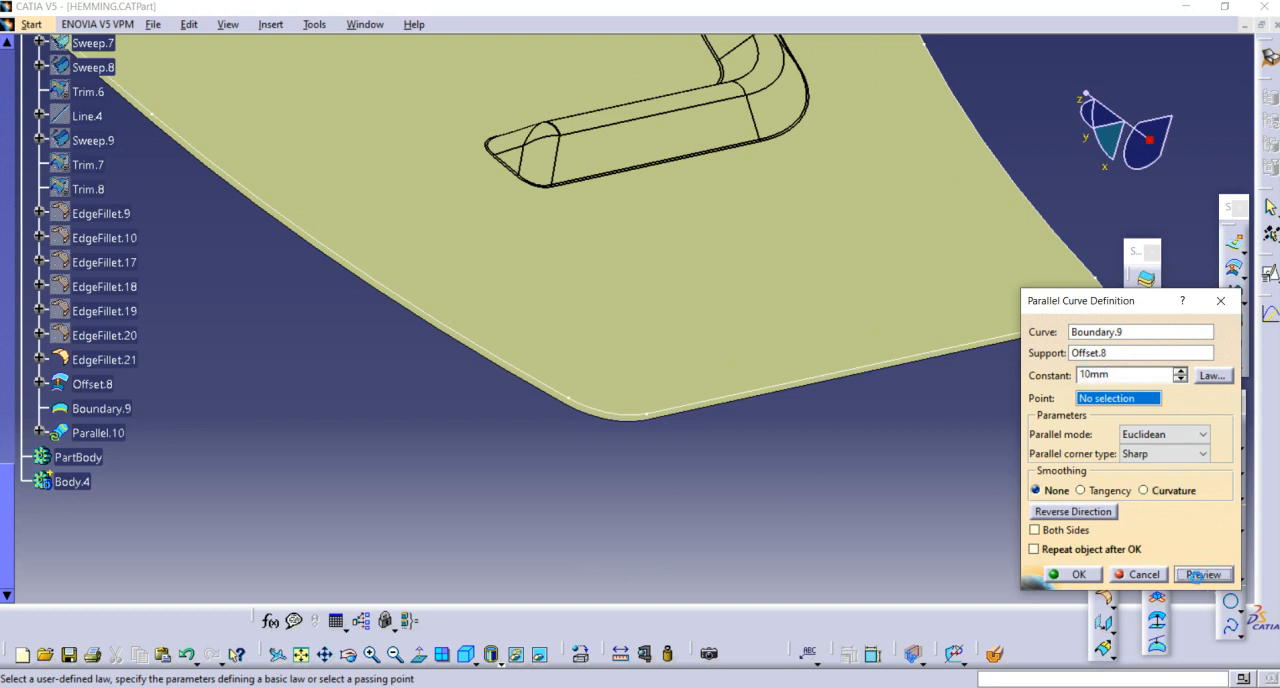
pyautogui.click(1053, 575)
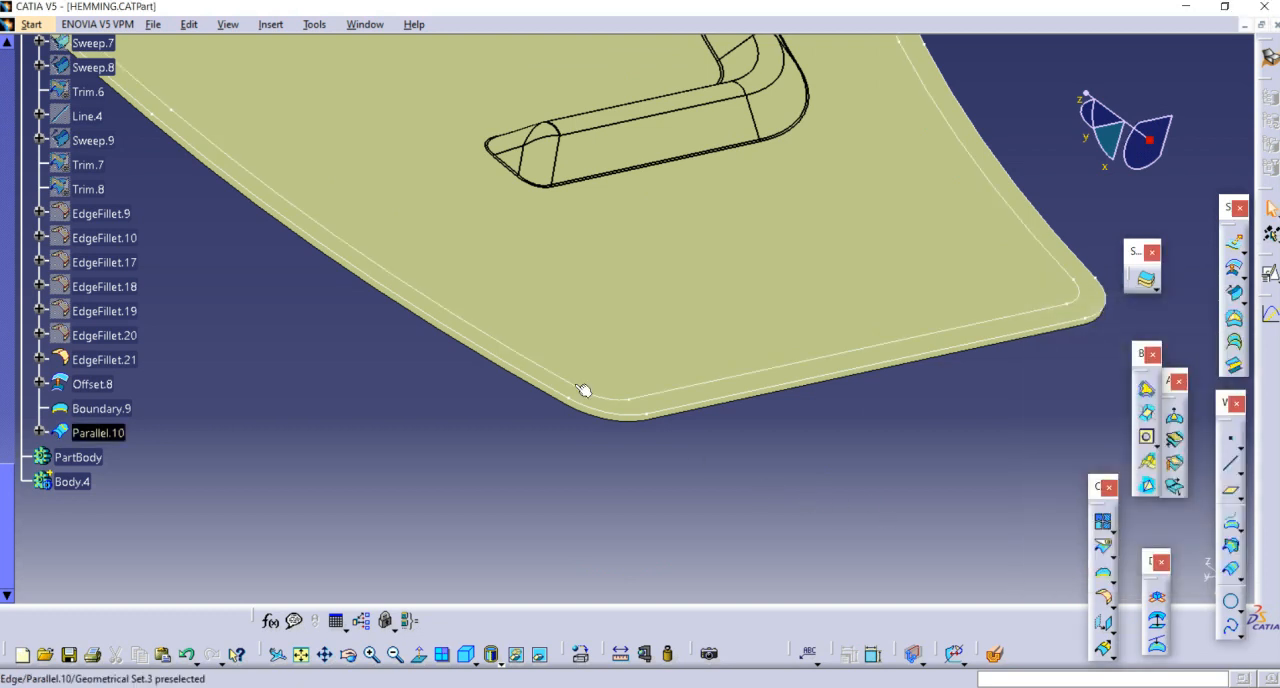
pyautogui.rightClick(577, 400)
pyautogui.click(615, 107)
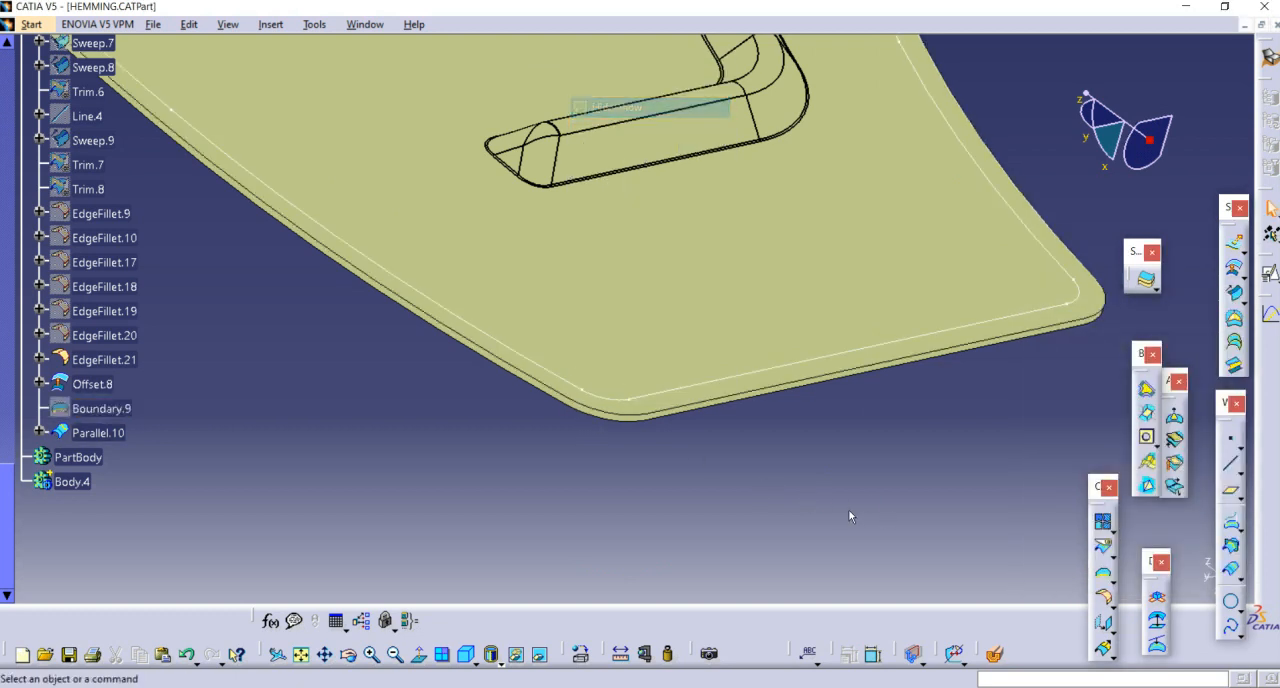
# Step: Split the Offset.8 surface with the parallel curve, switching the kept side to the outer border strip
pyautogui.click(1103, 549)
pyautogui.click(609, 343)
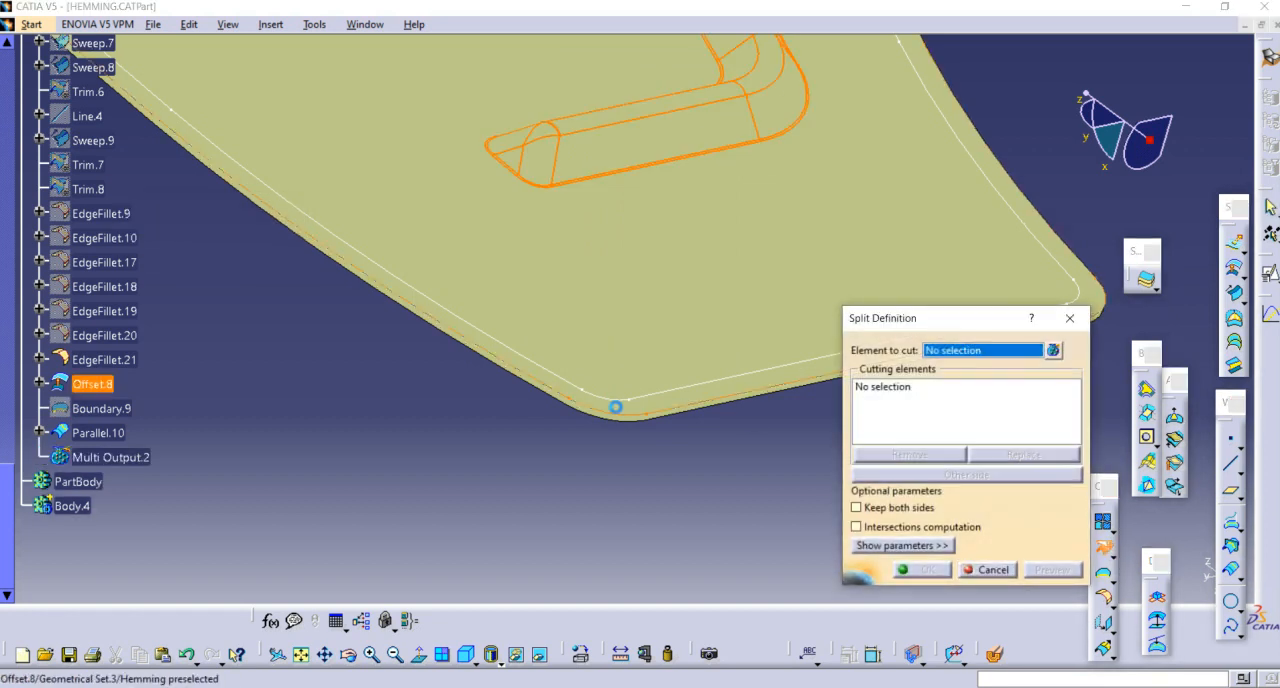
pyautogui.click(609, 401)
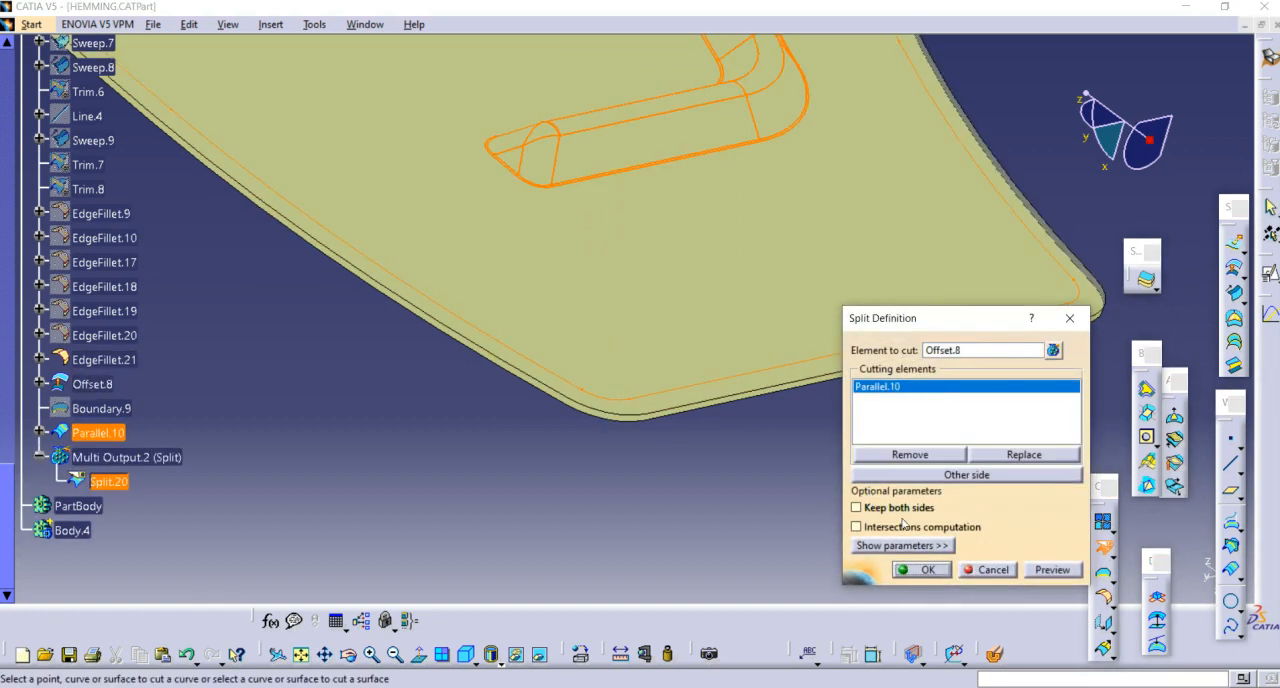
pyautogui.click(925, 569)
pyautogui.scroll(-2, 139, 476)
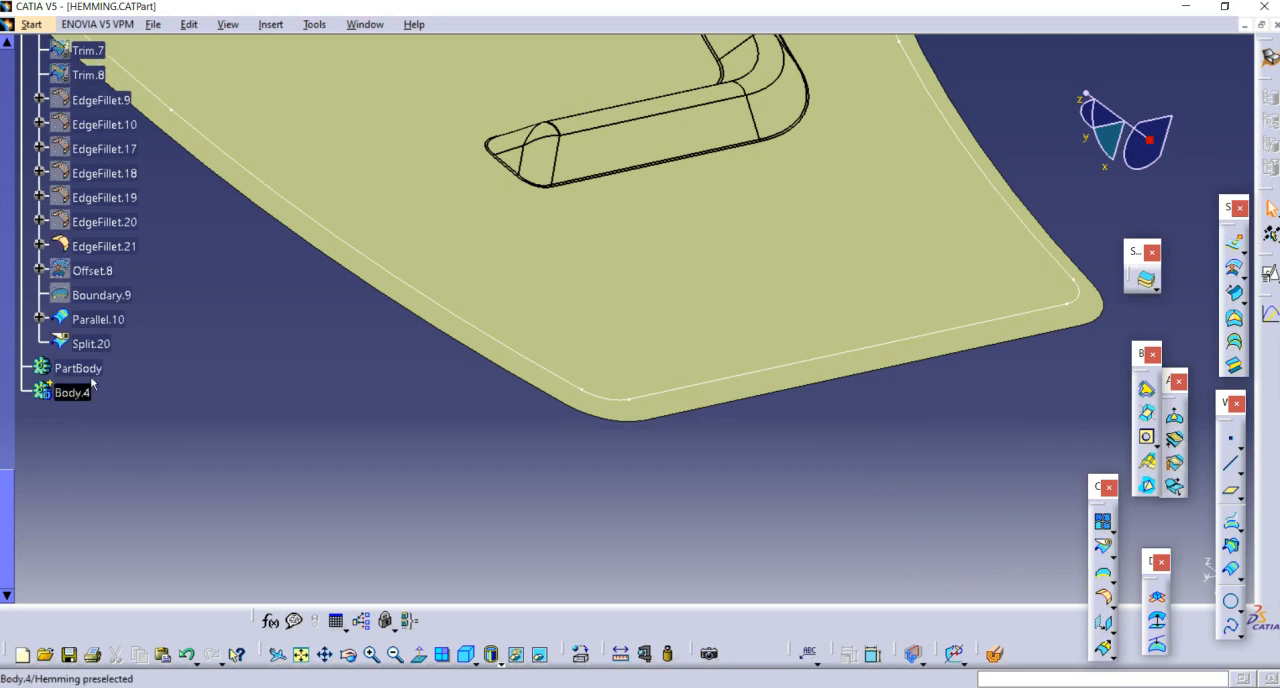
pyautogui.doubleClick(92, 343)
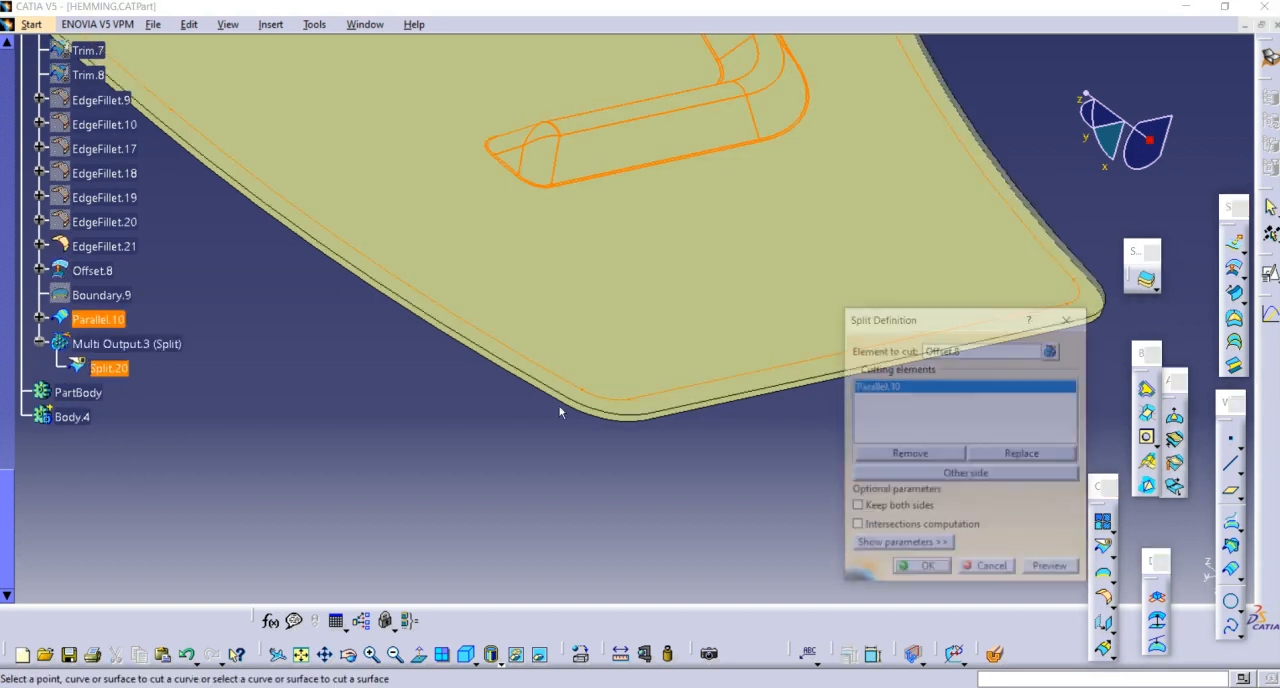
pyautogui.click(1011, 476)
pyautogui.click(945, 569)
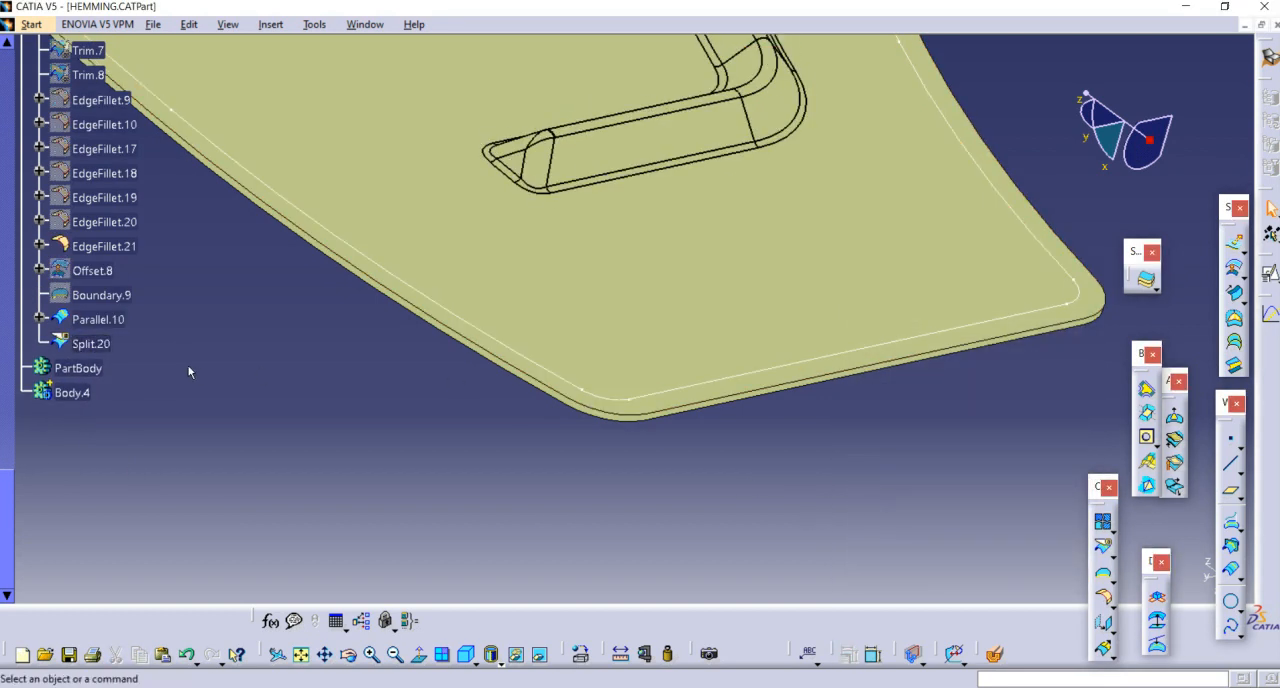
# Step: Set the fill color of the split border strip to blue
pyautogui.rightClick(62, 350)
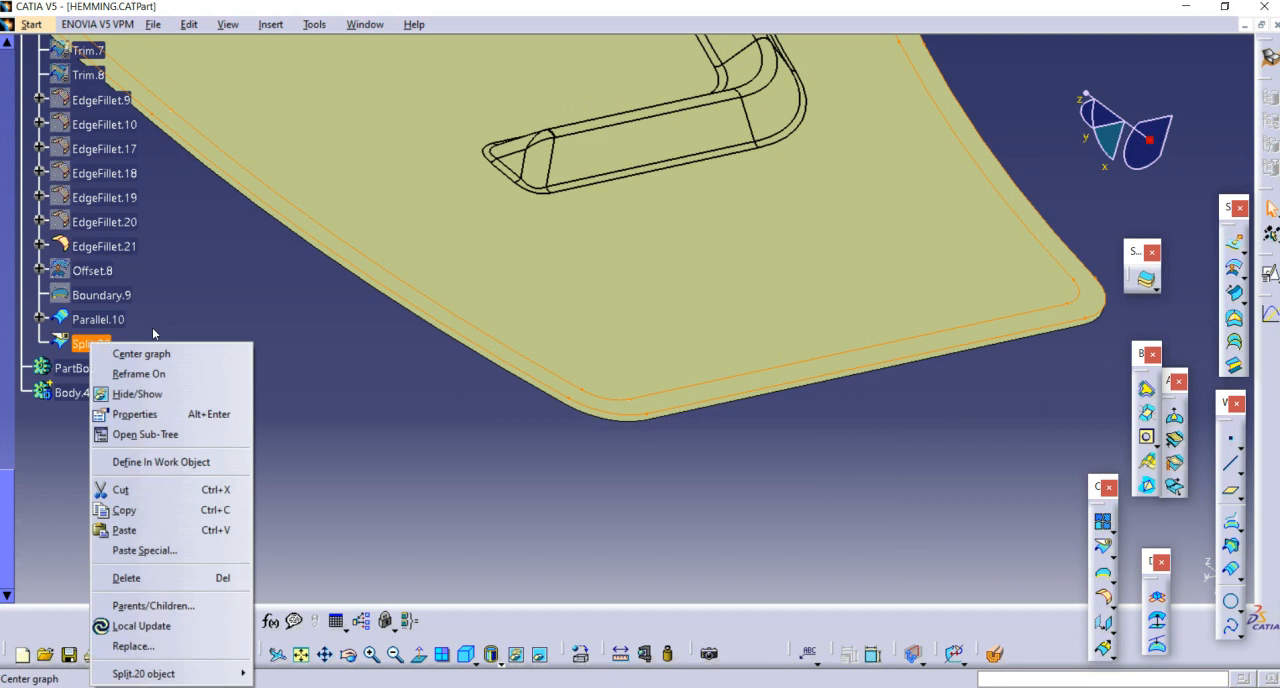
pyautogui.click(165, 416)
pyautogui.click(650, 278)
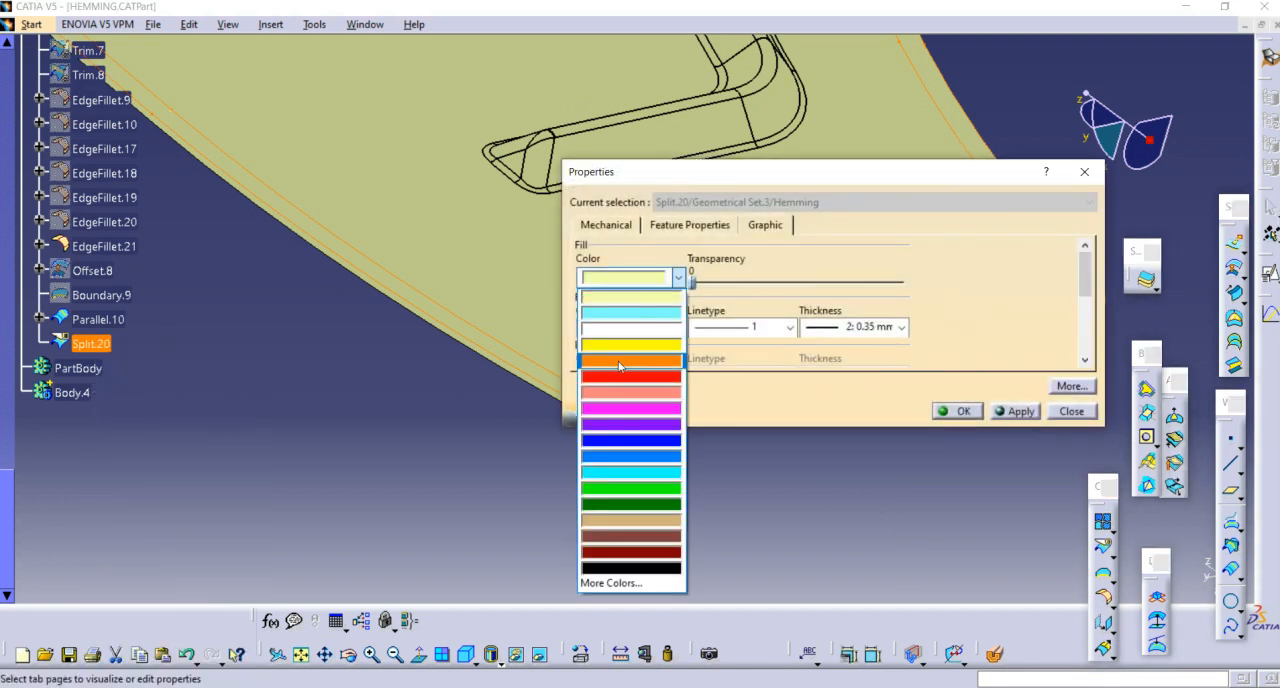
pyautogui.click(632, 455)
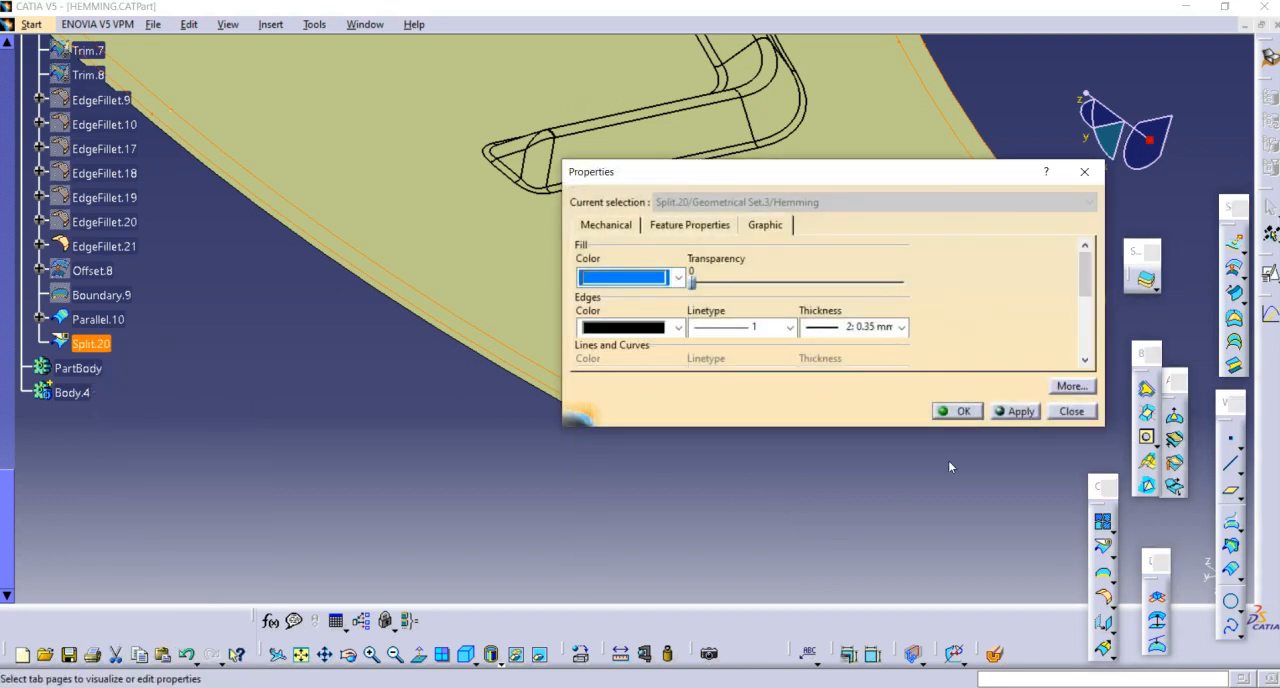
pyautogui.click(957, 416)
# Step: Hide the parallel curve along the inner edge of the blue strip
pyautogui.moveTo(771, 471); pyautogui.dragTo(700, 345, button='middle')
pyautogui.rightClick(734, 290)
pyautogui.click(777, 341)
# Step: Extract point-continuity boundary curves along the blue strip's outer edge and the outer edge of the door panel surface
pyautogui.moveTo(800, 395); pyautogui.dragTo(828, 404, button='middle')
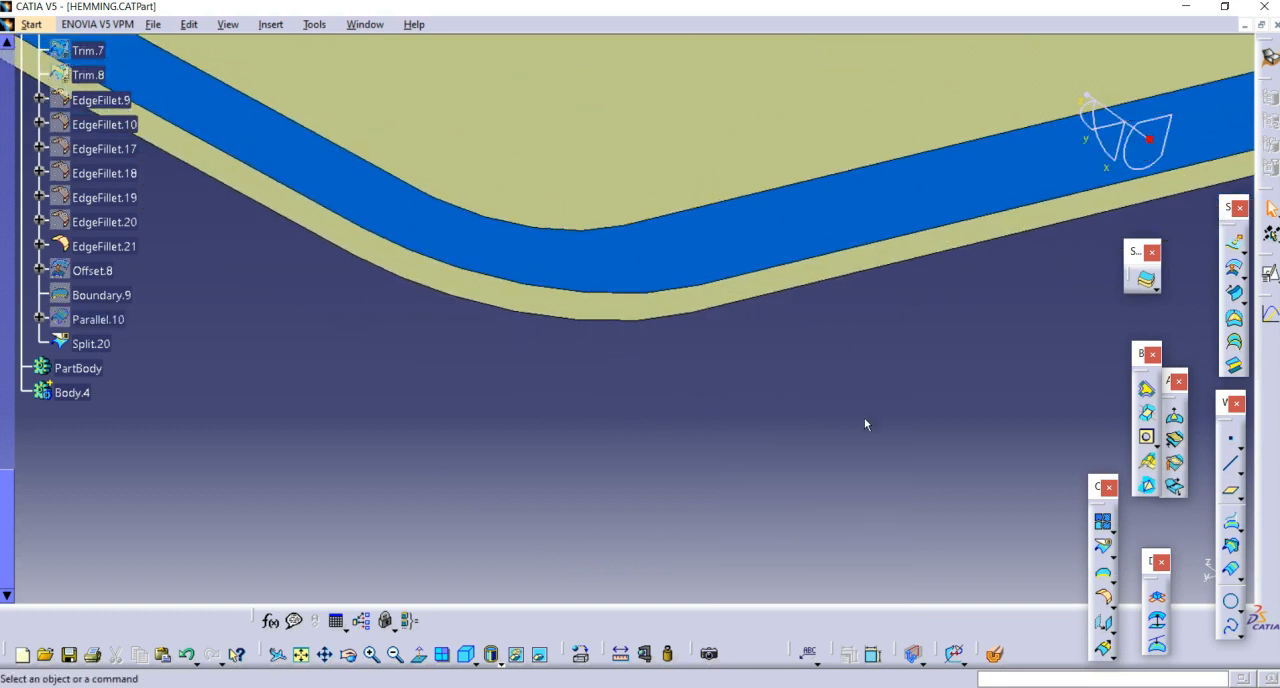
pyautogui.click(1106, 577)
pyautogui.click(609, 292)
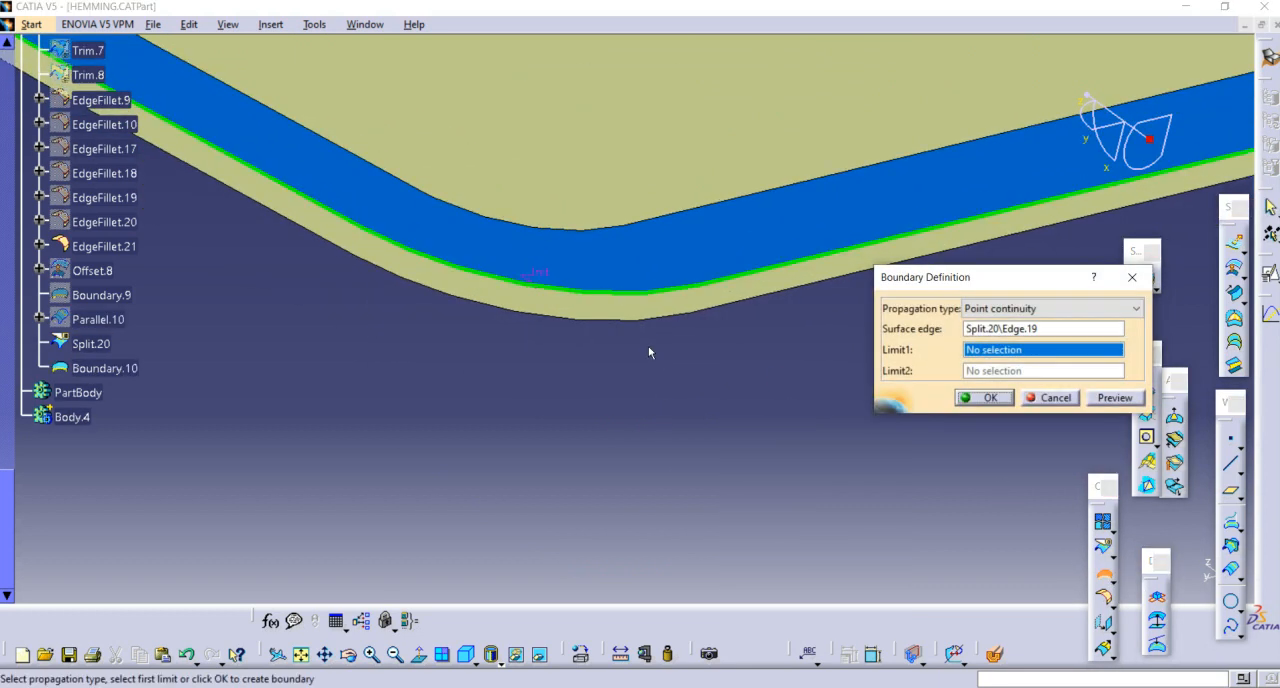
pyautogui.click(975, 398)
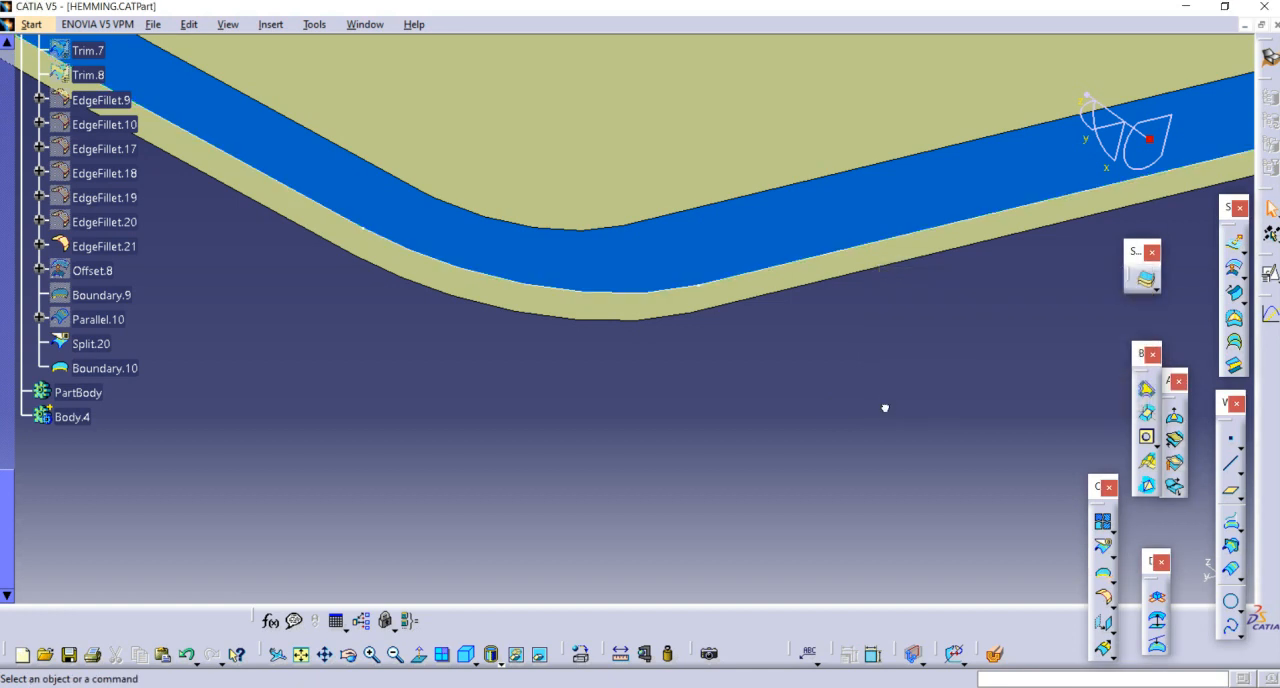
pyautogui.click(1104, 574)
pyautogui.click(610, 319)
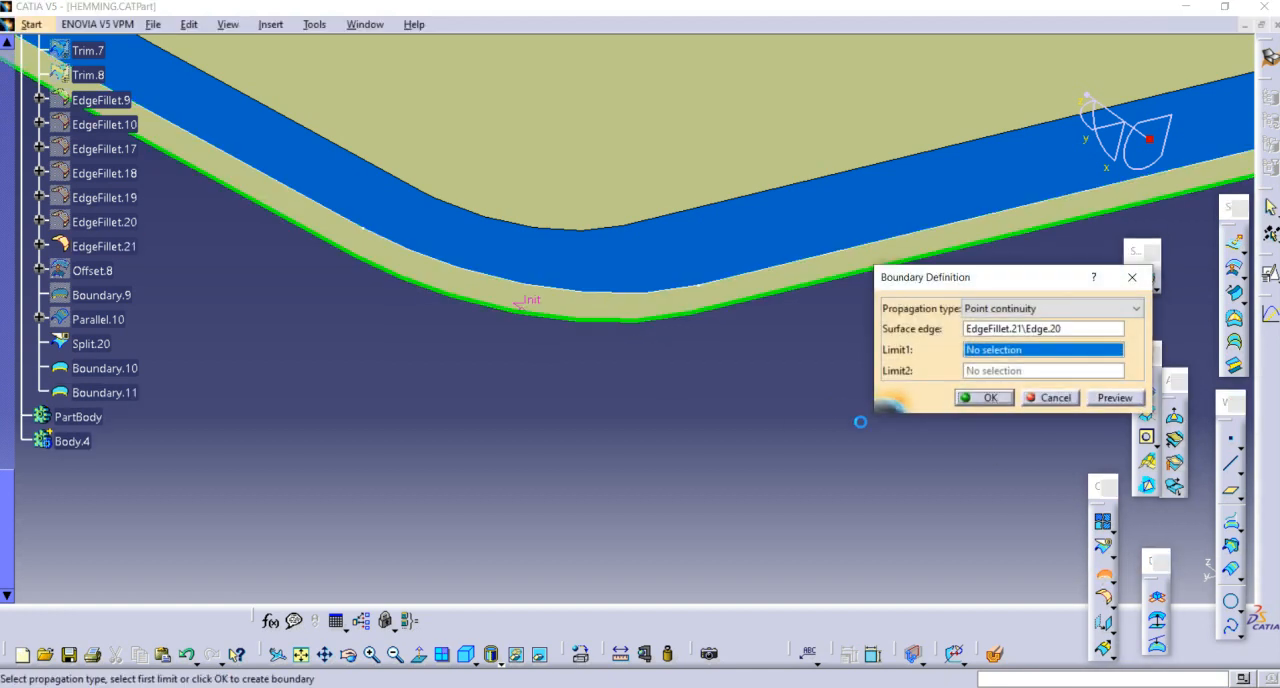
pyautogui.click(982, 398)
pyautogui.moveTo(600, 398); pyautogui.dragTo(695, 455, button='middle')
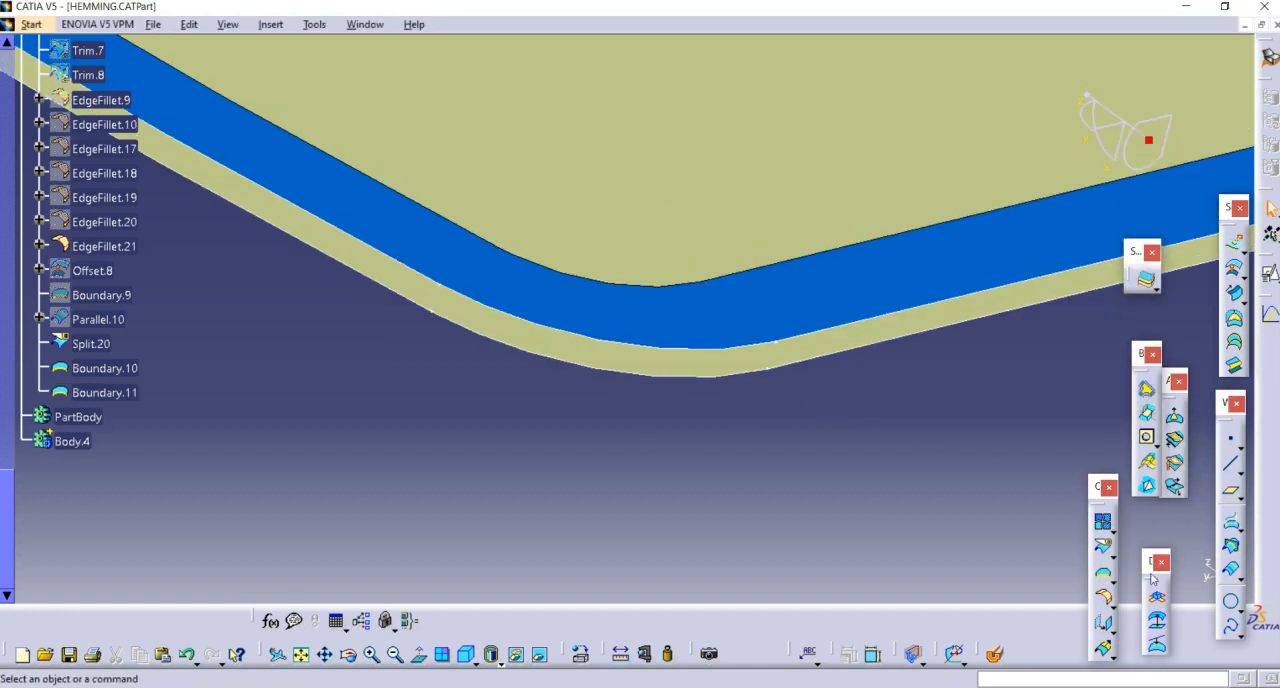
# Step: Draw two point-to-point lines joining the vertices of the outer and inner boundary curves at both ends of the rounded corner
pyautogui.click(1228, 476)
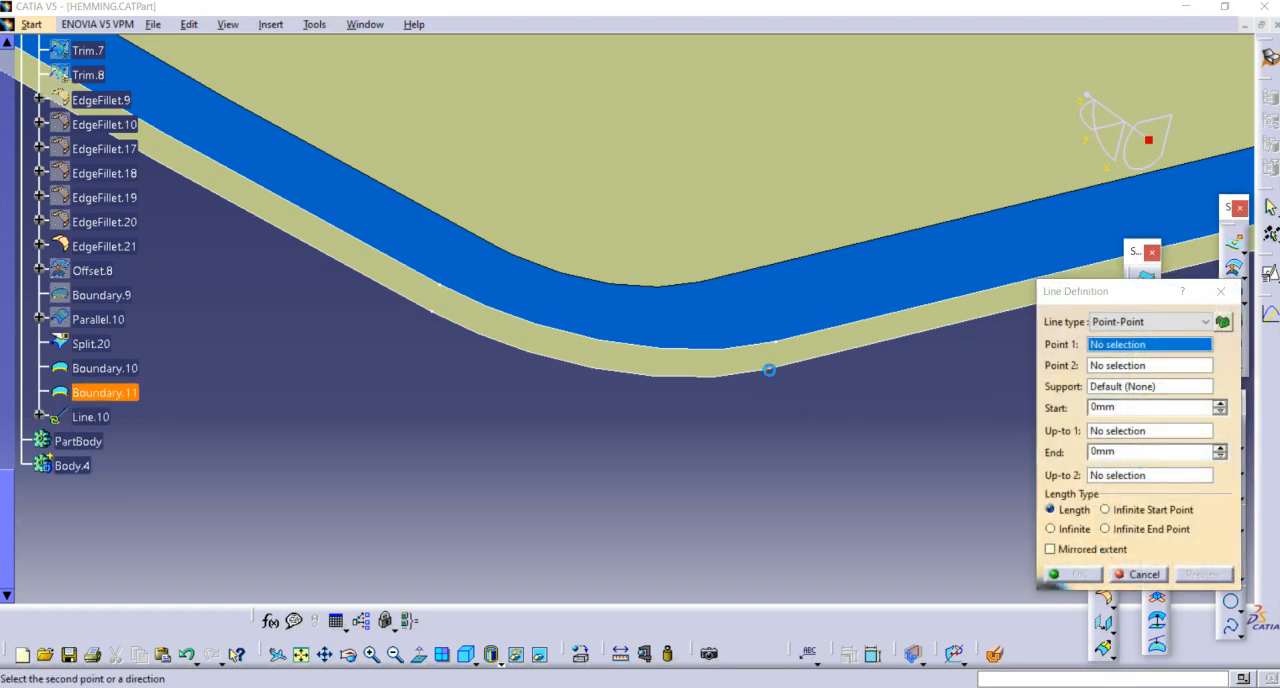
pyautogui.click(775, 343)
pyautogui.click(783, 347)
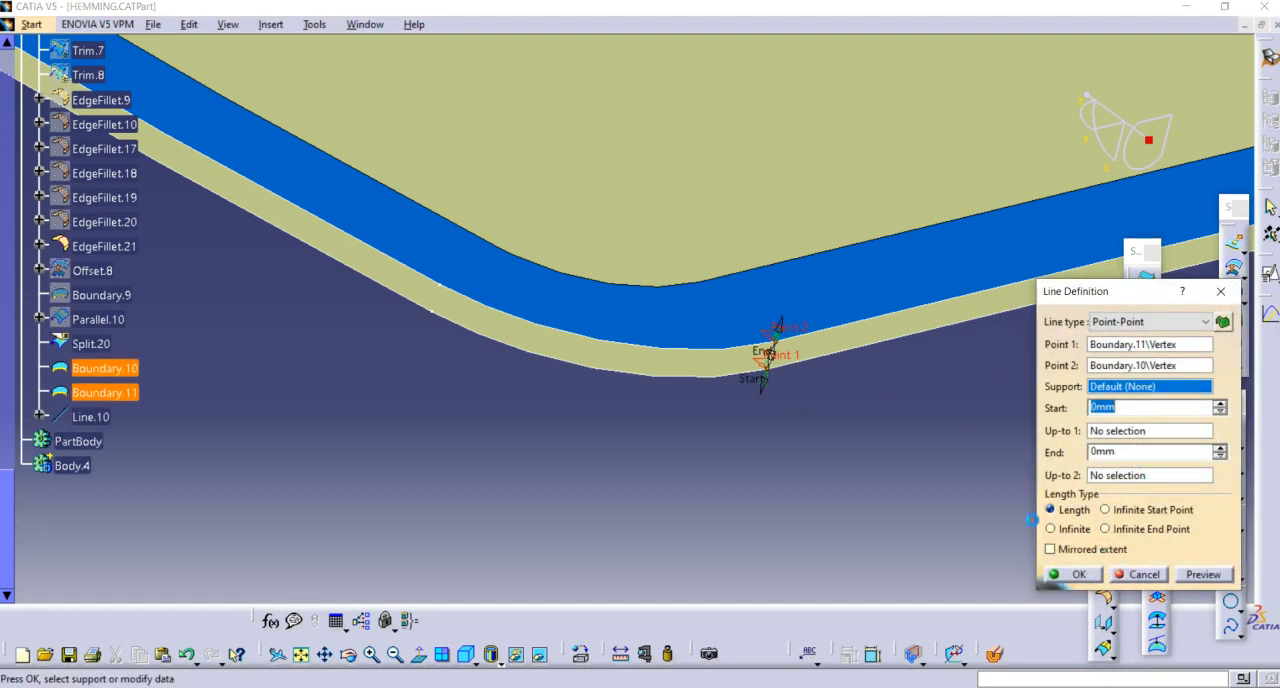
pyautogui.click(1086, 574)
pyautogui.click(1228, 466)
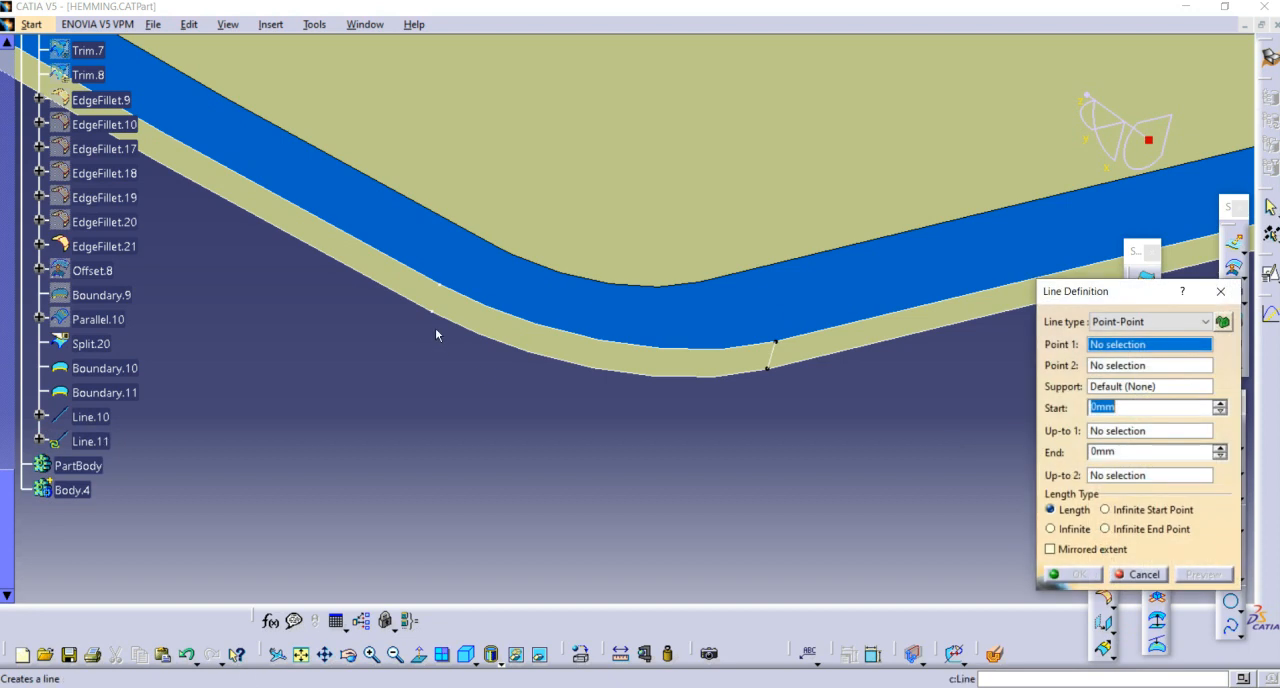
pyautogui.click(441, 283)
pyautogui.click(1068, 574)
# Step: Create a multi-sections surface between Boundary.10 and Boundary.11, using Line.10 and Line.11 as guides
pyautogui.scroll(-2, 671, 423)
pyautogui.moveTo(671, 423); pyautogui.dragTo(837, 340, button='middle')
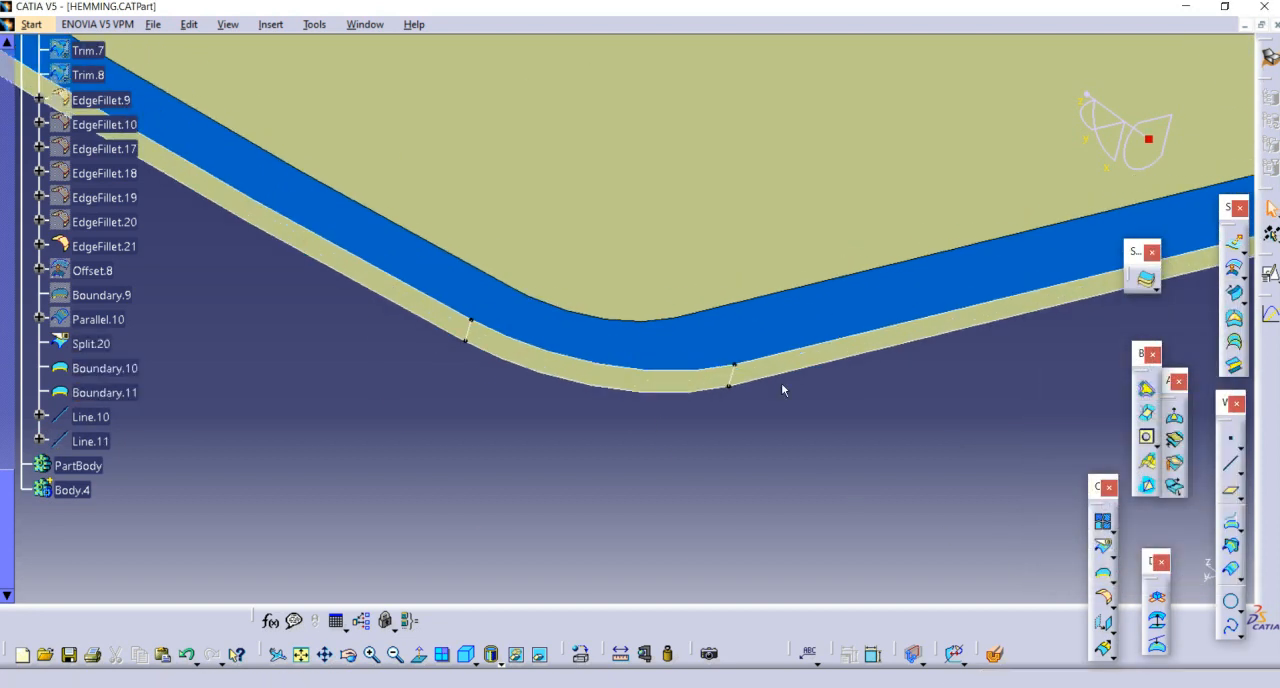
pyautogui.moveTo(781, 405); pyautogui.dragTo(773, 382, button='middle')
pyautogui.click(1233, 339)
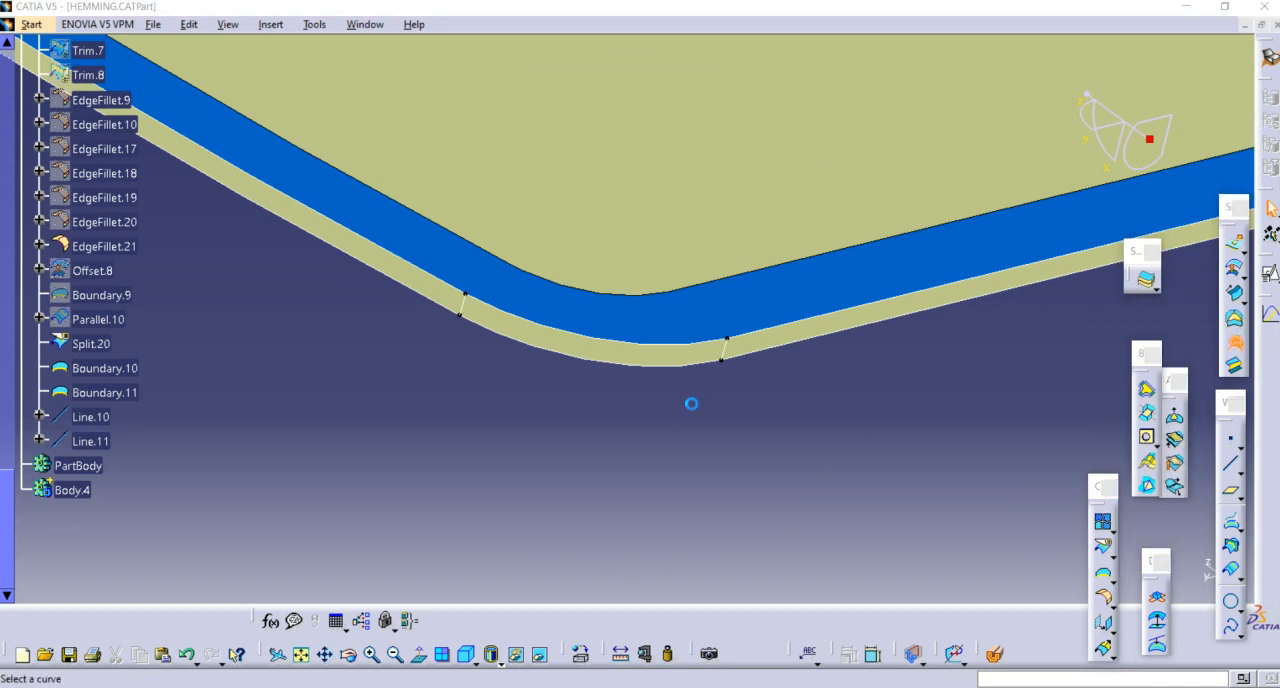
pyautogui.click(648, 354)
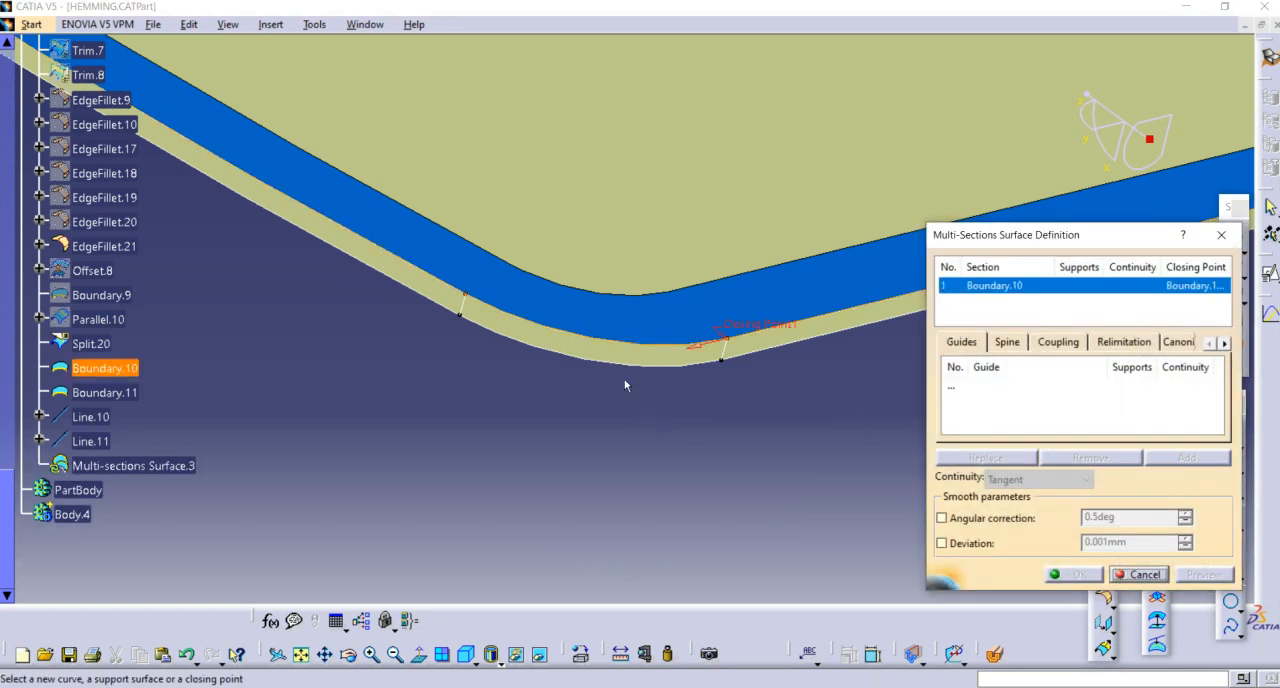
pyautogui.click(629, 366)
pyautogui.moveTo(681, 449); pyautogui.dragTo(896, 427, button='middle')
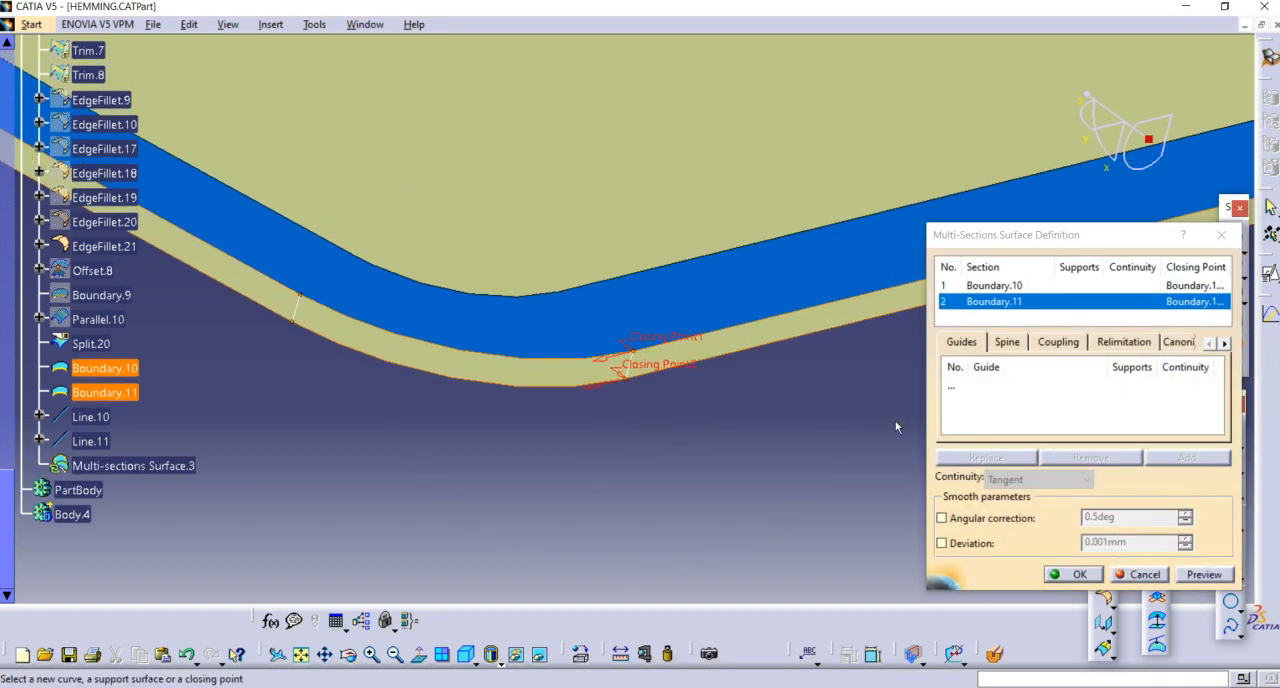
pyautogui.click(952, 394)
pyautogui.moveTo(633, 381); pyautogui.dragTo(783, 331, button='middle')
pyautogui.click(787, 329)
pyautogui.moveTo(686, 437); pyautogui.dragTo(438, 315, button='middle')
pyautogui.click(403, 303)
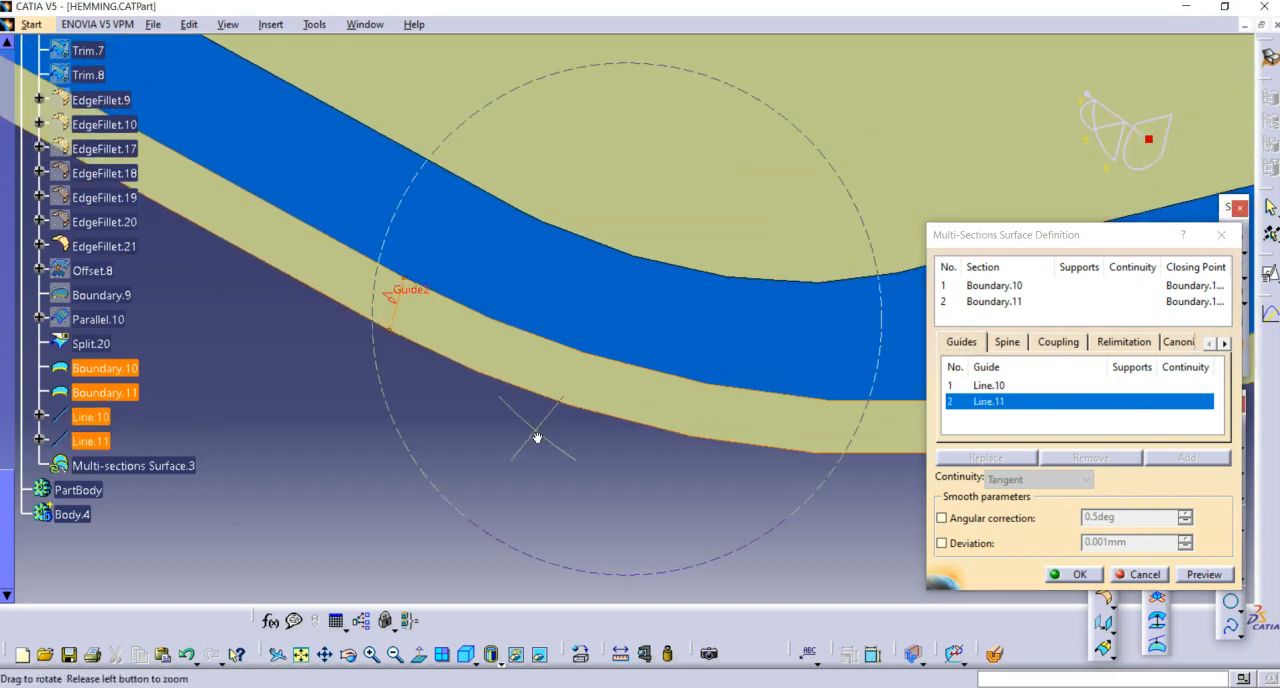
pyautogui.keyDown('ctrl'); pyautogui.moveTo(537, 434); pyautogui.dragTo(1007, 633, button='middle'); pyautogui.keyUp('ctrl')
pyautogui.click(1070, 576)
# Step: Hide the outer boundary curve and the guide line Line.11 at the rounded corner
pyautogui.moveTo(660, 430); pyautogui.dragTo(433, 410, button='middle')
pyautogui.rightClick(465, 325)
pyautogui.click(495, 375)
pyautogui.rightClick(450, 304)
pyautogui.click(495, 356)
# Step: Start a join of the blue border strip Split.20, Multi-sections Surface.3 and the door panel surface EdgeFillet.21
pyautogui.click(1103, 522)
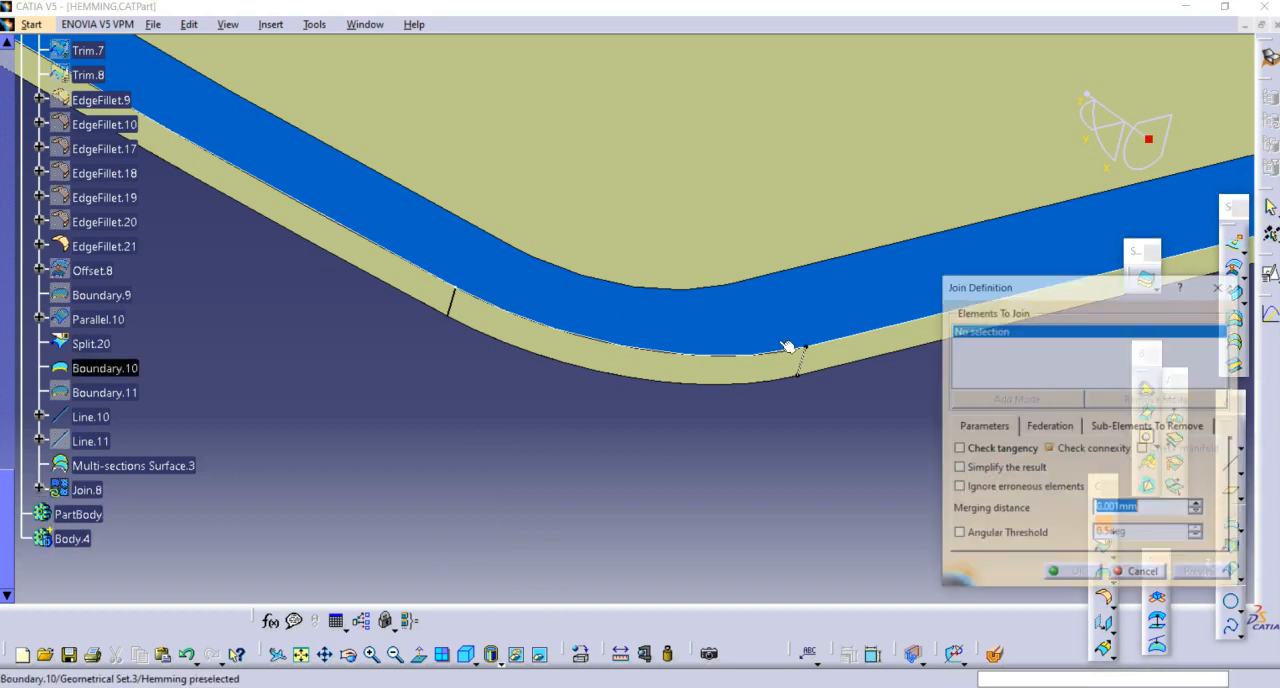
pyautogui.click(723, 323)
pyautogui.click(708, 366)
pyautogui.moveTo(708, 366); pyautogui.dragTo(581, 341, button='middle')
pyautogui.click(581, 341)
pyautogui.moveTo(677, 497); pyautogui.dragTo(640, 245, button='middle')
# Step: Set the join's merging distance to 0.01 mm and complete the join
pyautogui.doubleClick(1141, 508)
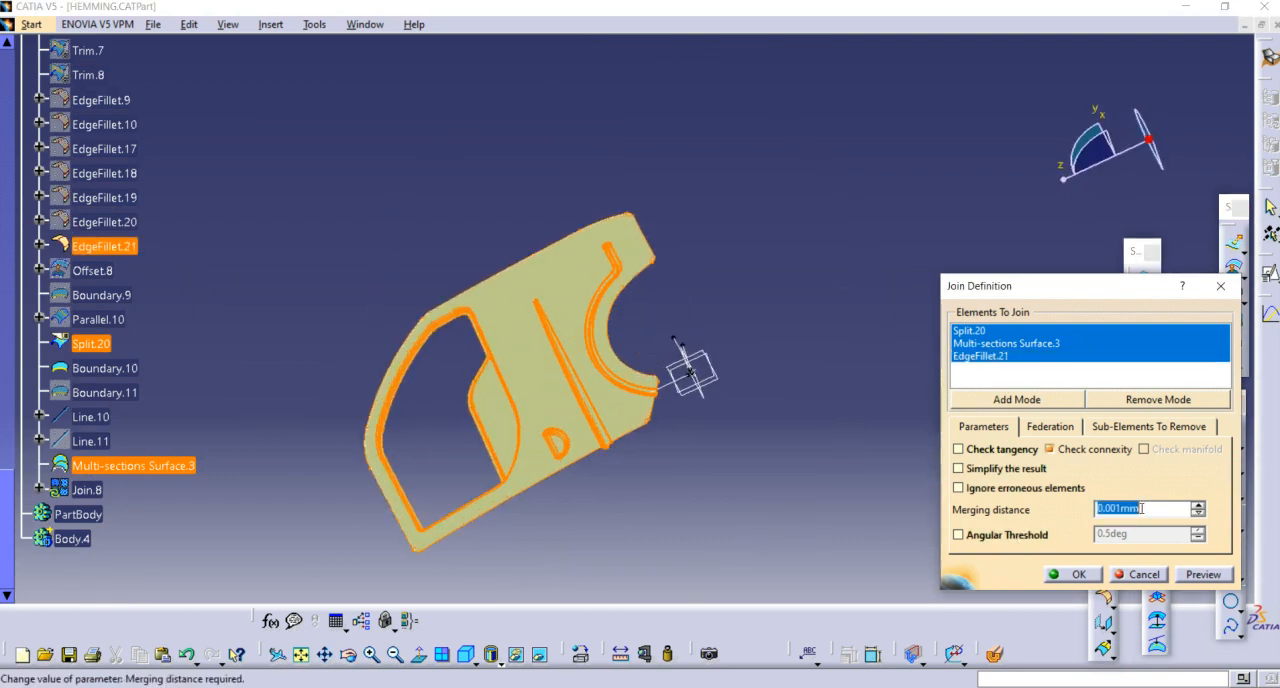
pyautogui.write('0.01')
pyautogui.press('Return')
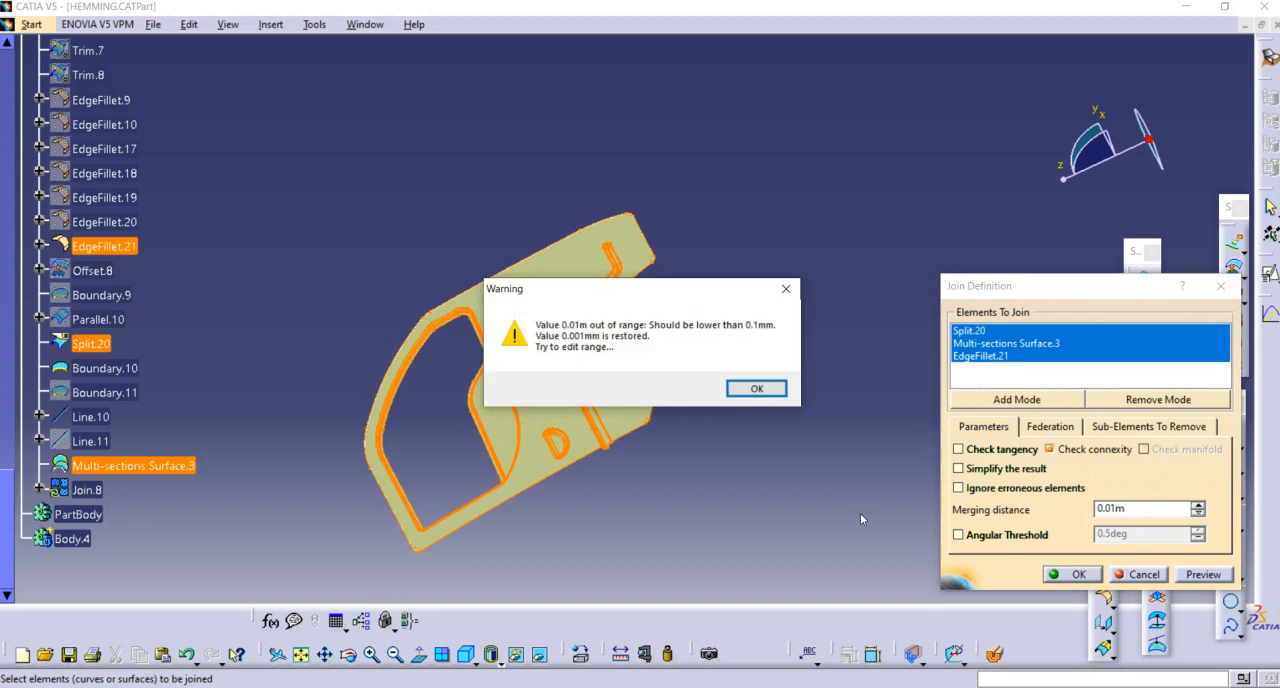
pyautogui.click(768, 396)
pyautogui.moveTo(1143, 510); pyautogui.dragTo(889, 530)
pyautogui.write('0.01')
pyautogui.press('Return')
# Step: Hide the leftover boundary curve and display the model shaded with edges but without smooth edges
pyautogui.moveTo(510, 430); pyautogui.dragTo(858, 294, button='middle')
pyautogui.rightClick(847, 238)
pyautogui.click(893, 288)
pyautogui.moveTo(905, 331); pyautogui.dragTo(540, 655, button='middle')
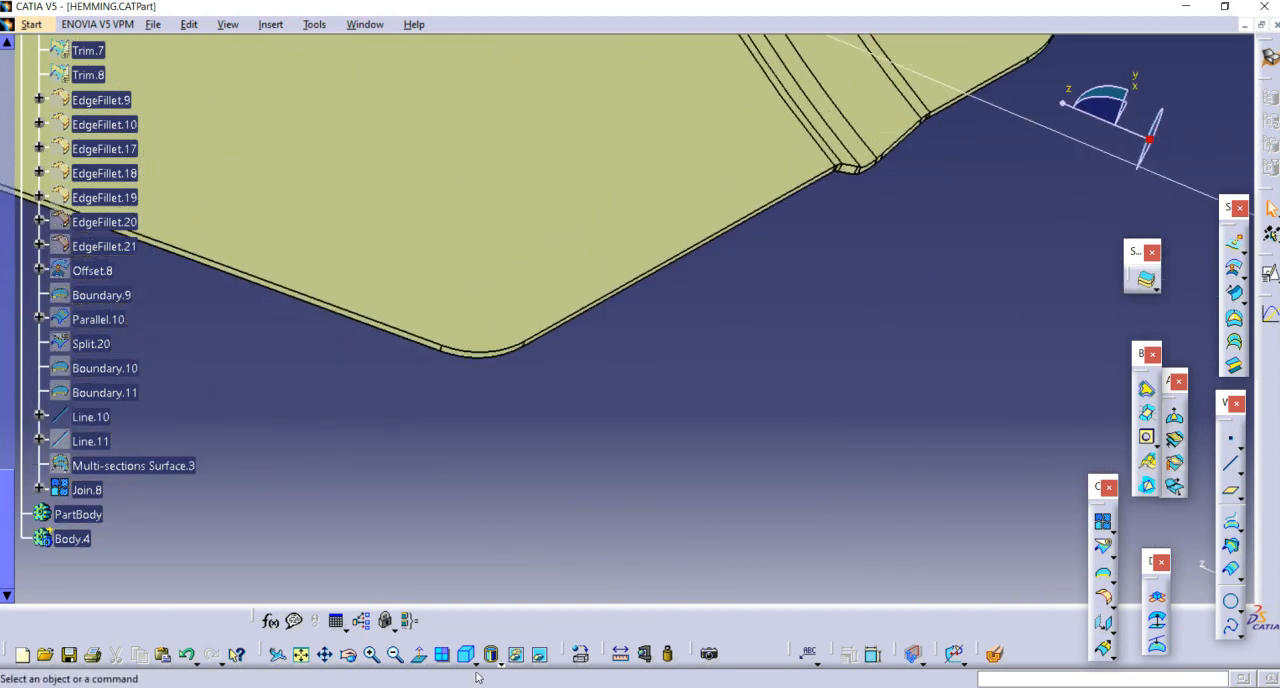
pyautogui.click(499, 661)
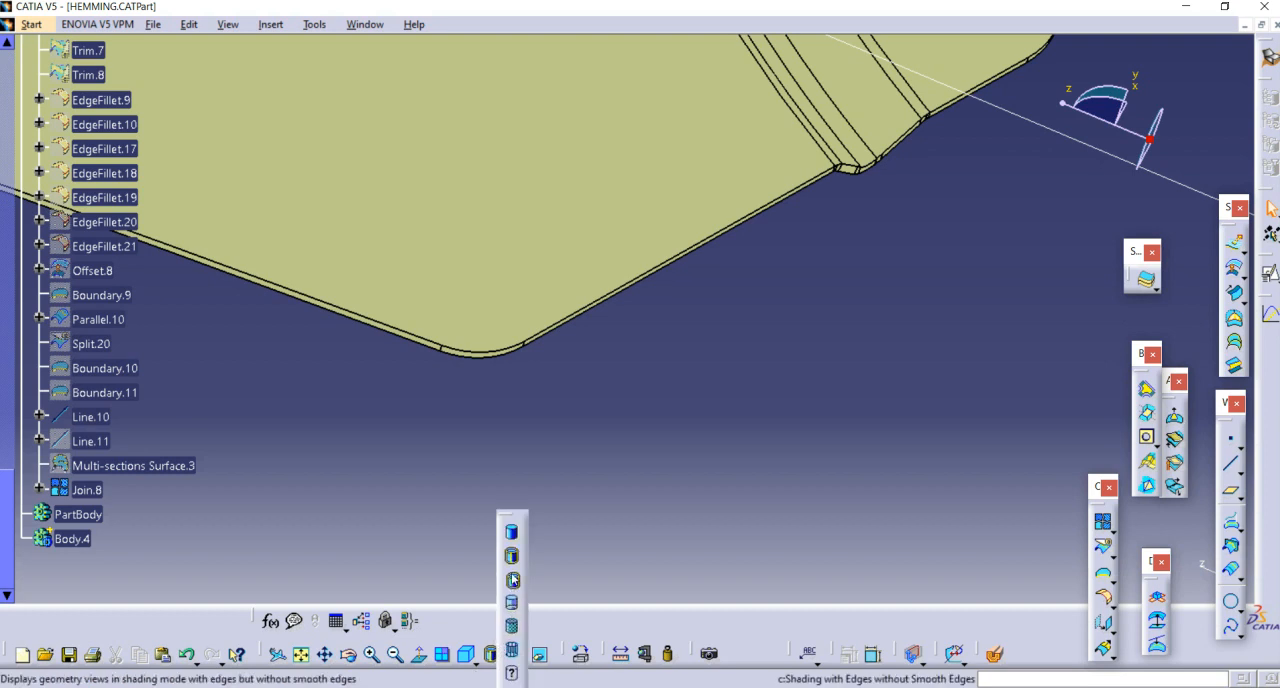
# Step: Apply a 5 mm edge fillet to the four sharp corner edges across the flange's narrow side wall
pyautogui.moveTo(758, 346); pyautogui.dragTo(921, 325, button='middle')
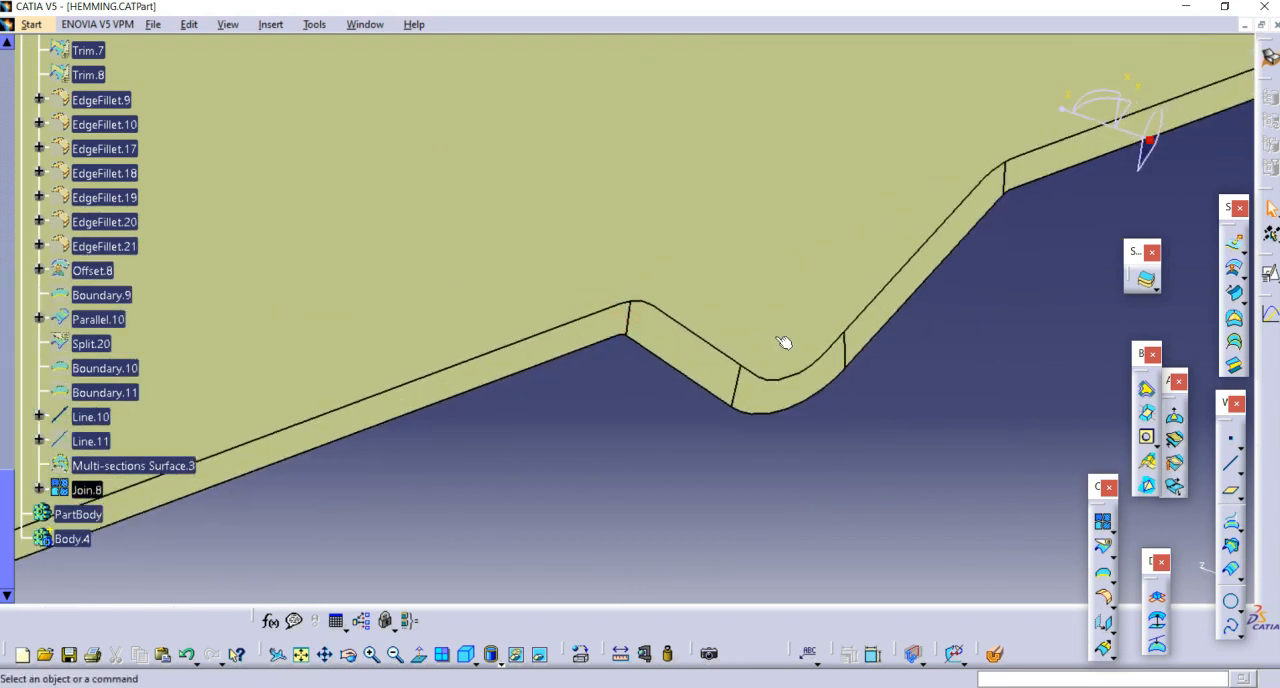
pyautogui.click(1104, 597)
pyautogui.moveTo(573, 431); pyautogui.dragTo(598, 352, button='middle')
pyautogui.click(628, 314)
pyautogui.click(628, 314)
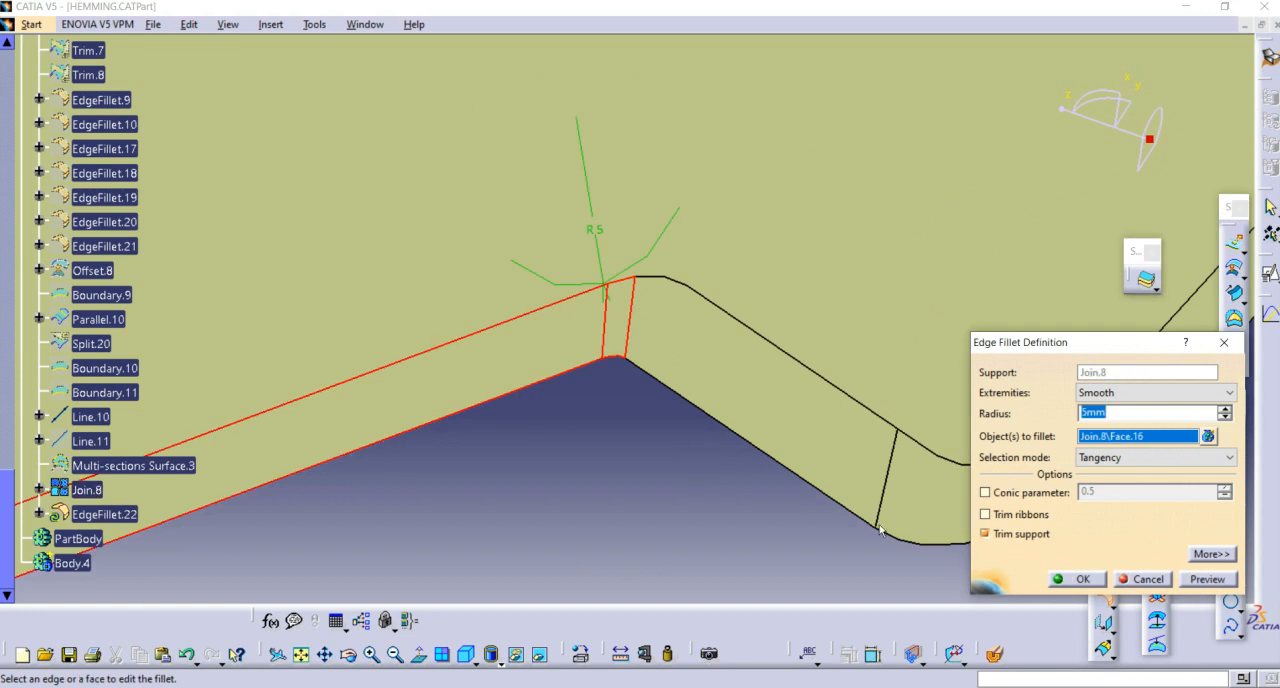
pyautogui.press('Escape')
pyautogui.click(630, 330)
pyautogui.moveTo(592, 492); pyautogui.dragTo(560, 469, button='middle')
pyautogui.click(971, 286)
pyautogui.moveTo(971, 286); pyautogui.dragTo(556, 385, button='middle')
pyautogui.click(670, 253)
pyautogui.moveTo(670, 253); pyautogui.dragTo(884, 352, button='middle')
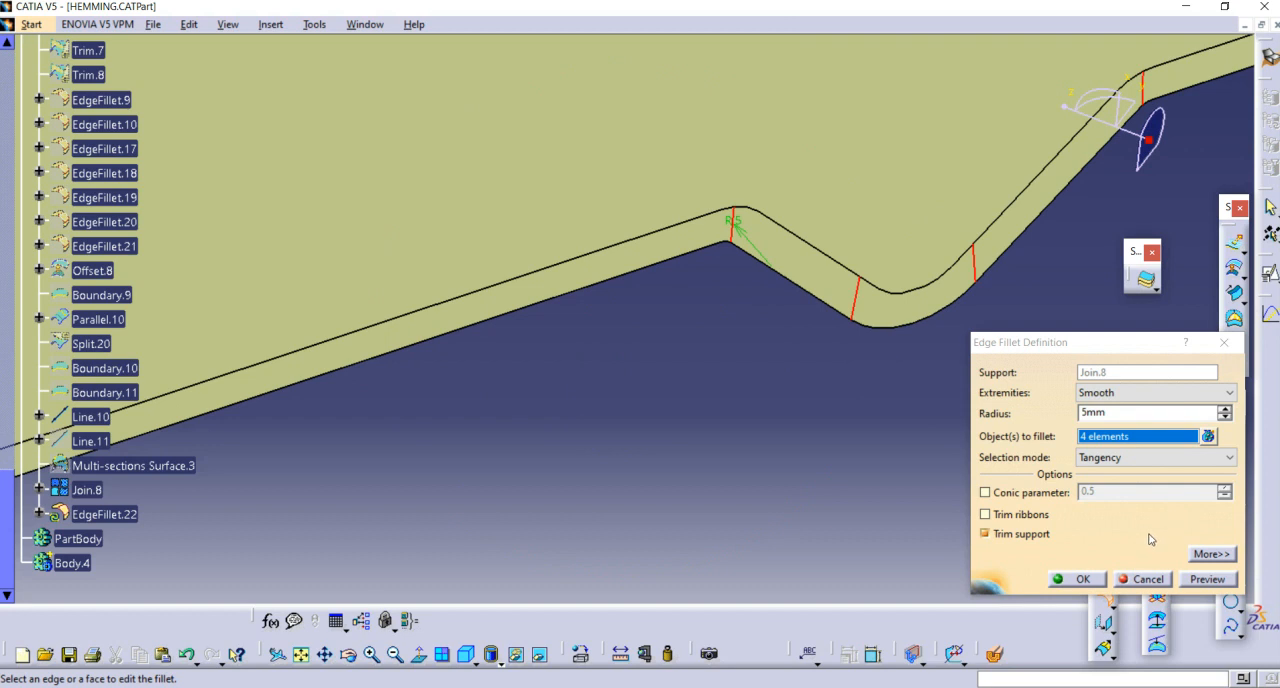
pyautogui.click(1073, 579)
# Step: Try a tritangent fillet between the door panel face and the border strip face, removing the flange's narrow side face
pyautogui.moveTo(700, 365); pyautogui.dragTo(679, 443, button='middle')
pyautogui.click(674, 350)
pyautogui.moveTo(737, 362); pyautogui.dragTo(925, 252, button='middle')
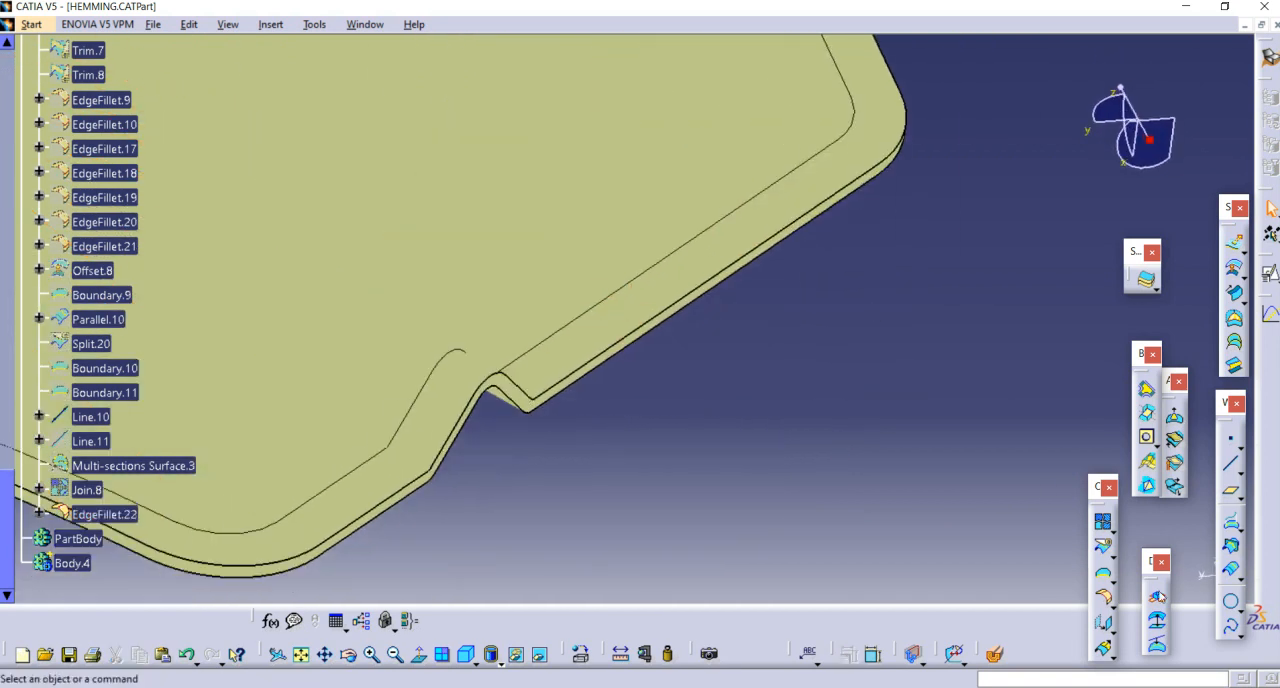
pyautogui.click(1114, 588)
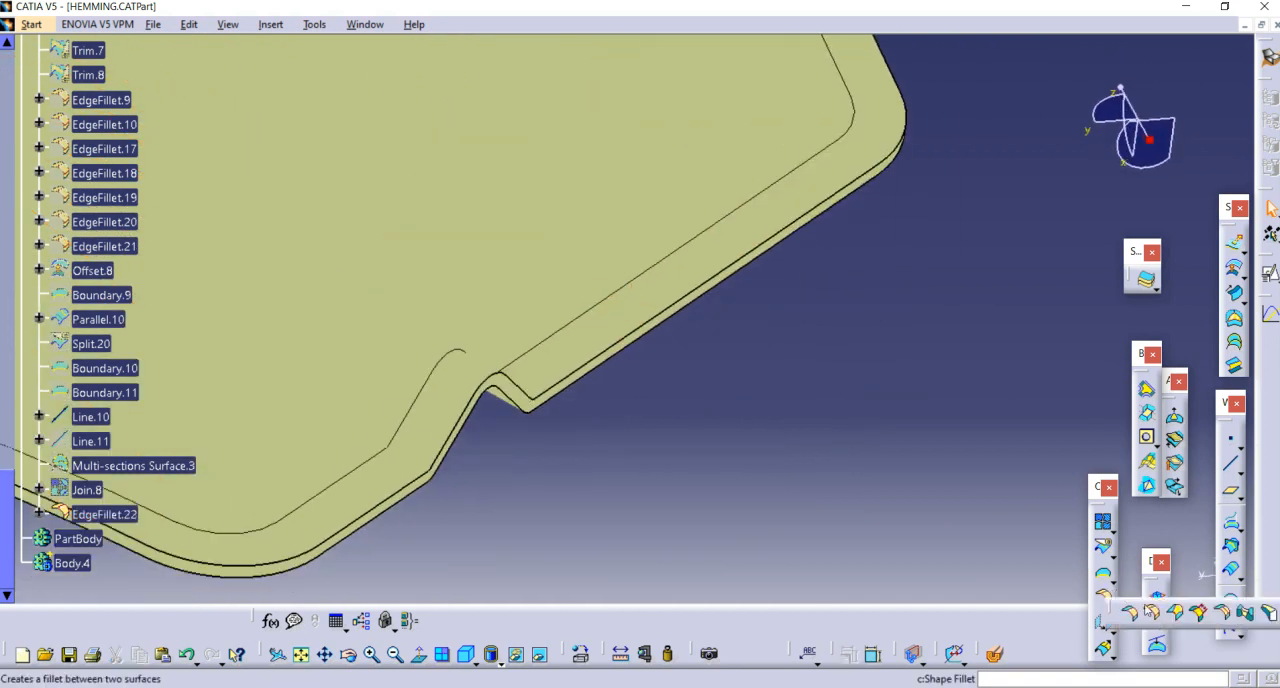
pyautogui.click(1270, 617)
pyautogui.moveTo(745, 442)
pyautogui.mouseDown(button='middle')
pyautogui.moveTo(683, 508)
pyautogui.moveTo(748, 450)
pyautogui.mouseUp(button='middle')
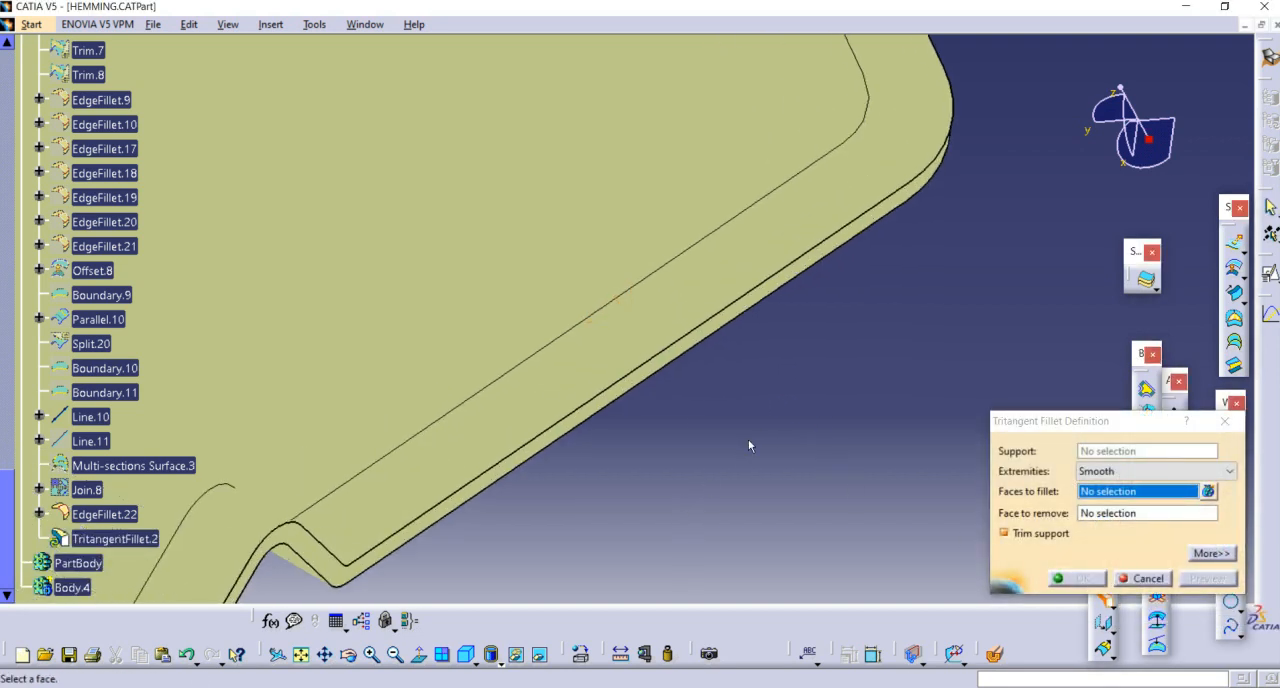
pyautogui.click(634, 315)
pyautogui.moveTo(694, 334); pyautogui.dragTo(706, 250, button='middle')
pyautogui.click(594, 428)
pyautogui.moveTo(681, 386); pyautogui.dragTo(850, 300, button='middle')
pyautogui.moveTo(657, 362); pyautogui.dragTo(703, 324, button='middle')
pyautogui.click(689, 296)
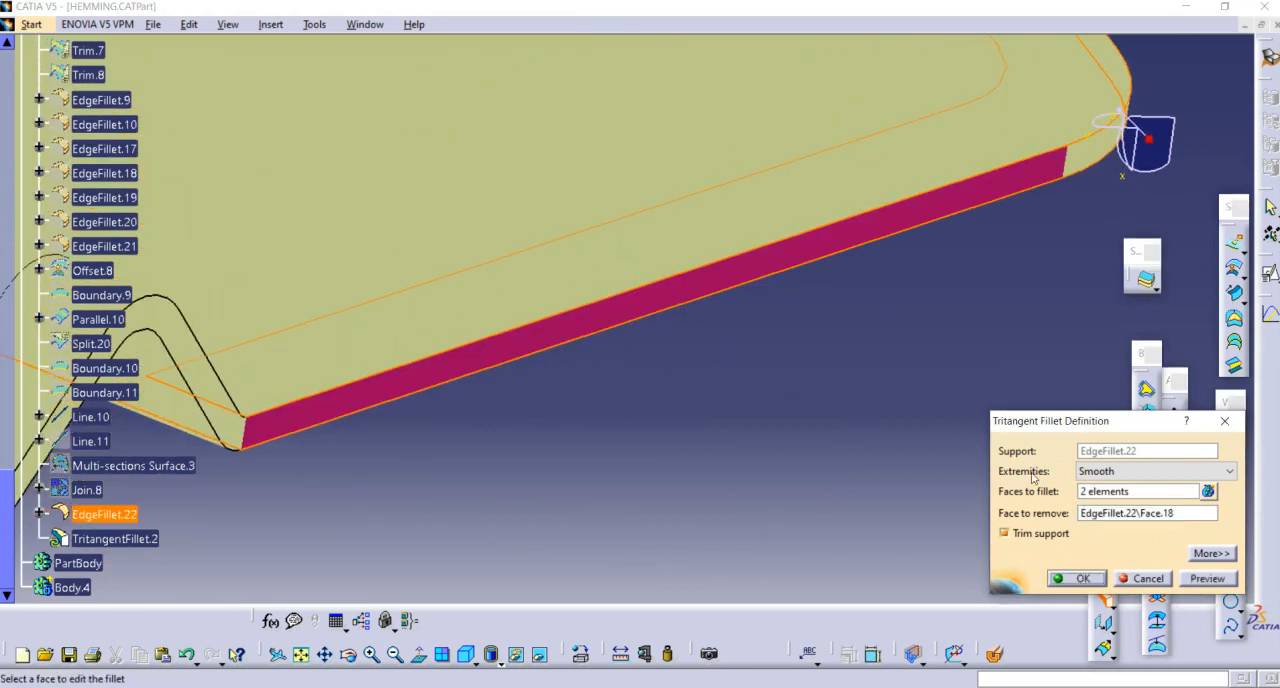
pyautogui.click(1083, 580)
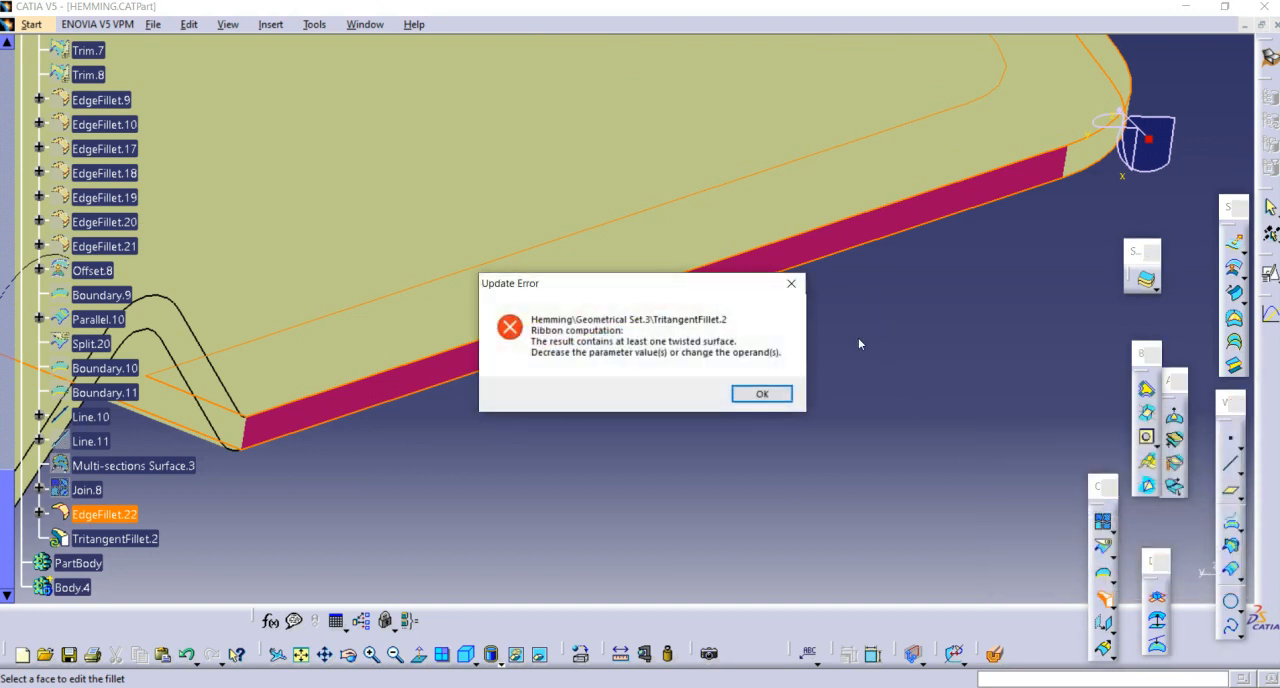
pyautogui.click(762, 394)
pyautogui.moveTo(563, 391); pyautogui.dragTo(679, 516, button='middle')
pyautogui.press('Escape')
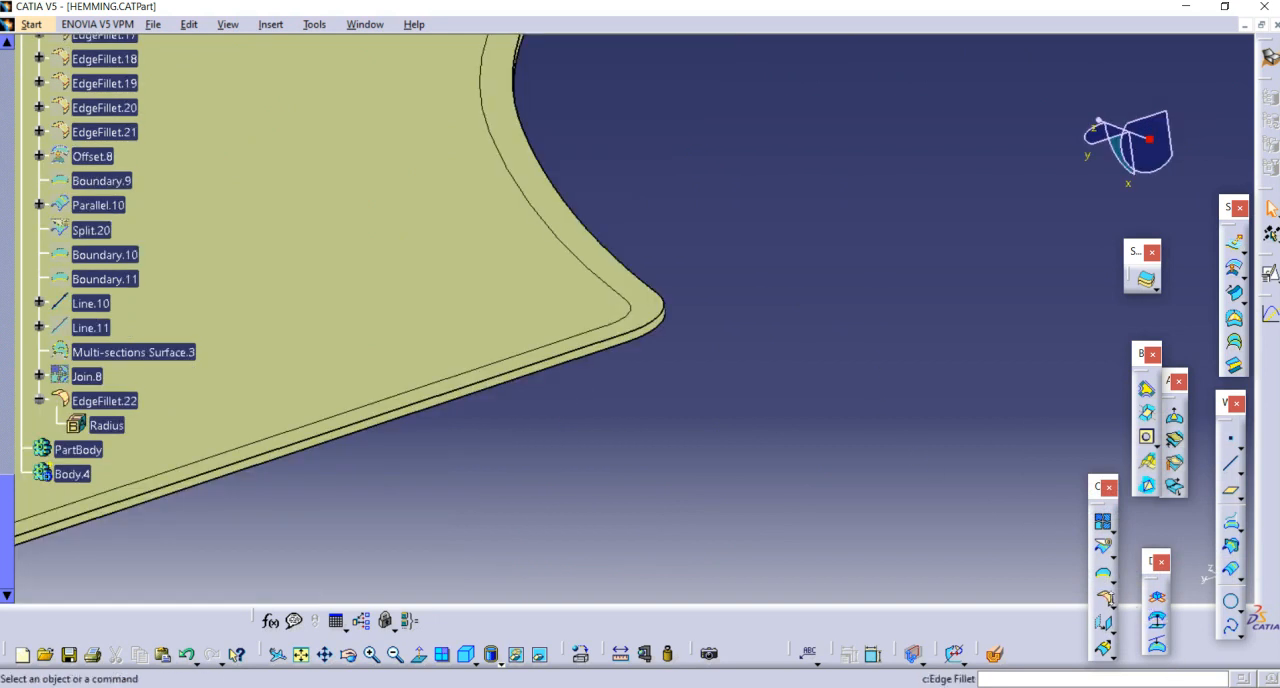
# Step: Hide the leftover construction geometry near the flange corner
pyautogui.moveTo(677, 371); pyautogui.dragTo(546, 332, button='middle')
pyautogui.scroll(-1, 821, 270)
pyautogui.click(546, 332)
pyautogui.moveTo(737, 366); pyautogui.dragTo(612, 292, button='middle')
pyautogui.rightClick(615, 260)
pyautogui.click(664, 314)
# Step: Retry the tritangent fillet on EdgeFillet.22 with the panel and strip faces, selecting the narrow side face for removal
pyautogui.moveTo(700, 321); pyautogui.dragTo(225, 354, button='middle')
pyautogui.click(301, 654)
pyautogui.moveTo(523, 526); pyautogui.dragTo(770, 318, button='middle')
pyautogui.click(708, 227)
pyautogui.scroll(-1, 853, 324)
pyautogui.click(832, 350)
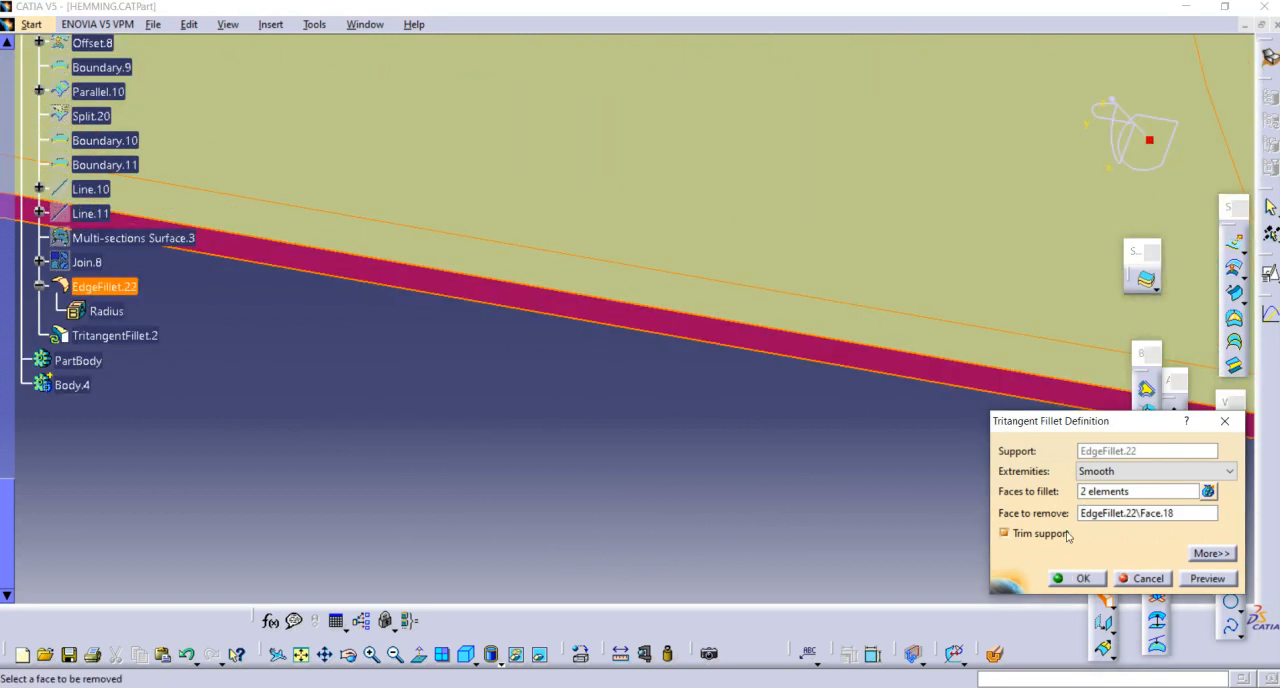
pyautogui.click(1084, 584)
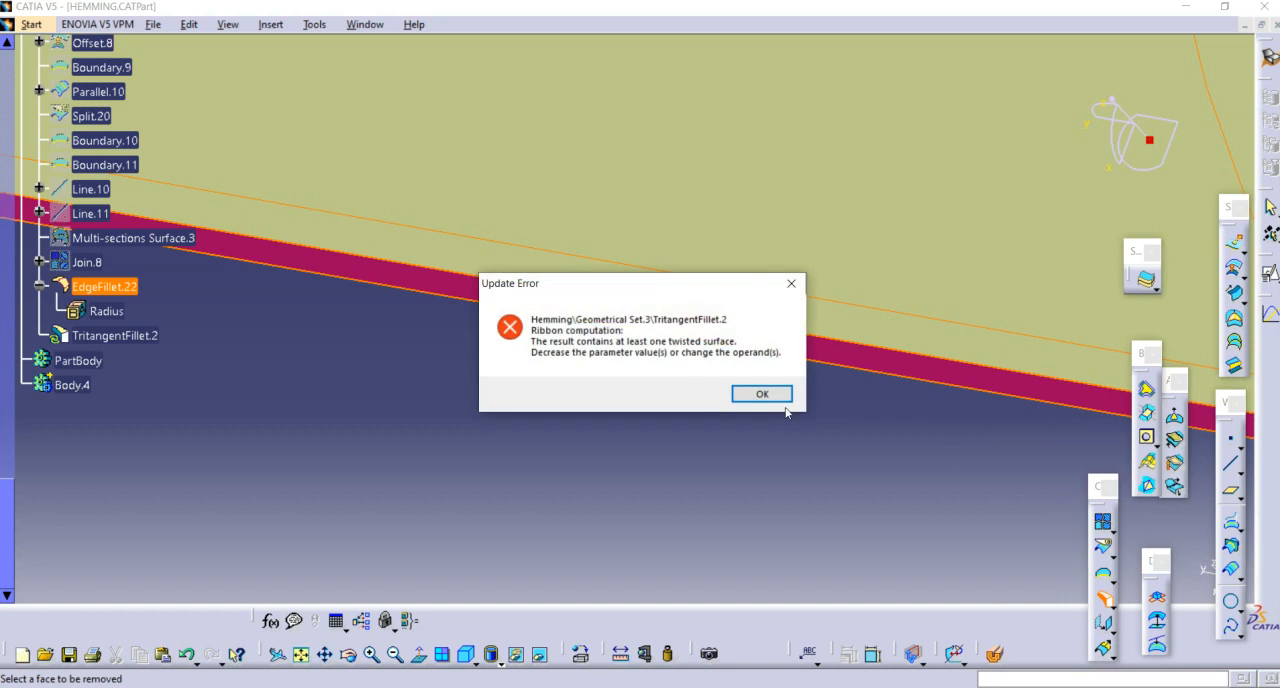
pyautogui.click(773, 396)
pyautogui.press('Escape')
# Step: Try a 1.35 mm edge fillet on both long edges of the flange's side wall together with the adjoining selection
pyautogui.moveTo(677, 417); pyautogui.dragTo(667, 281, button='middle')
pyautogui.moveTo(580, 383); pyautogui.dragTo(569, 303, button='middle')
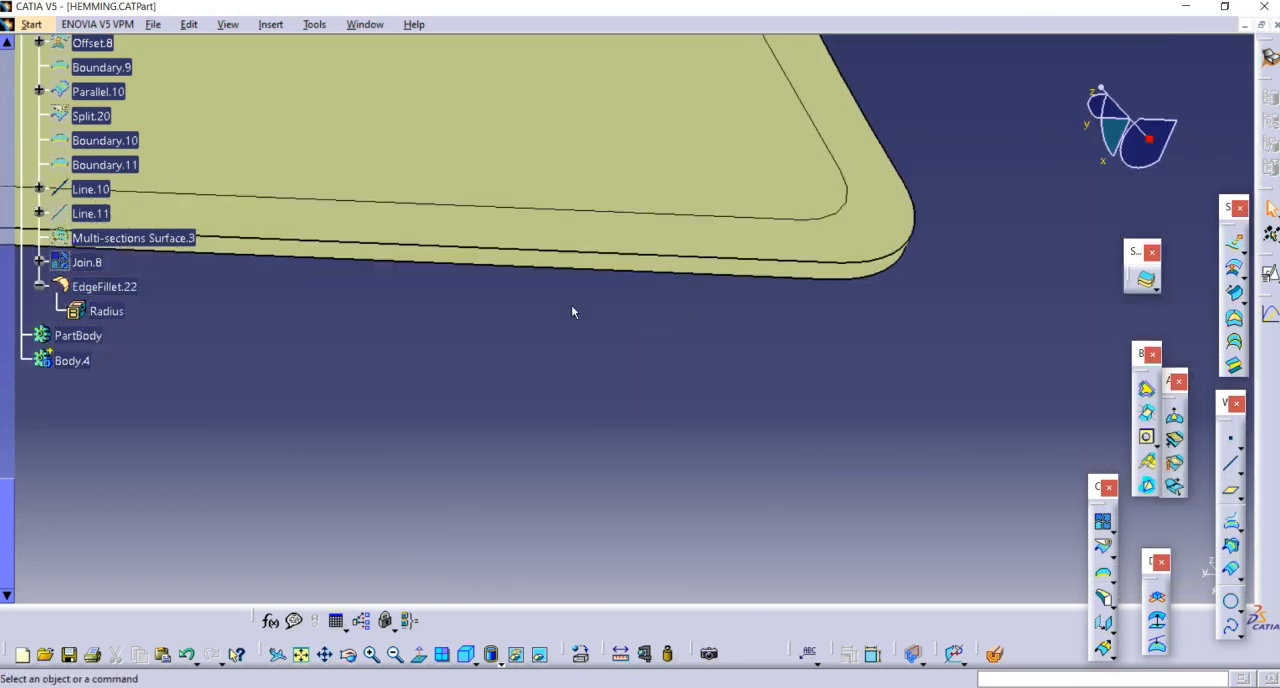
pyautogui.click(1113, 604)
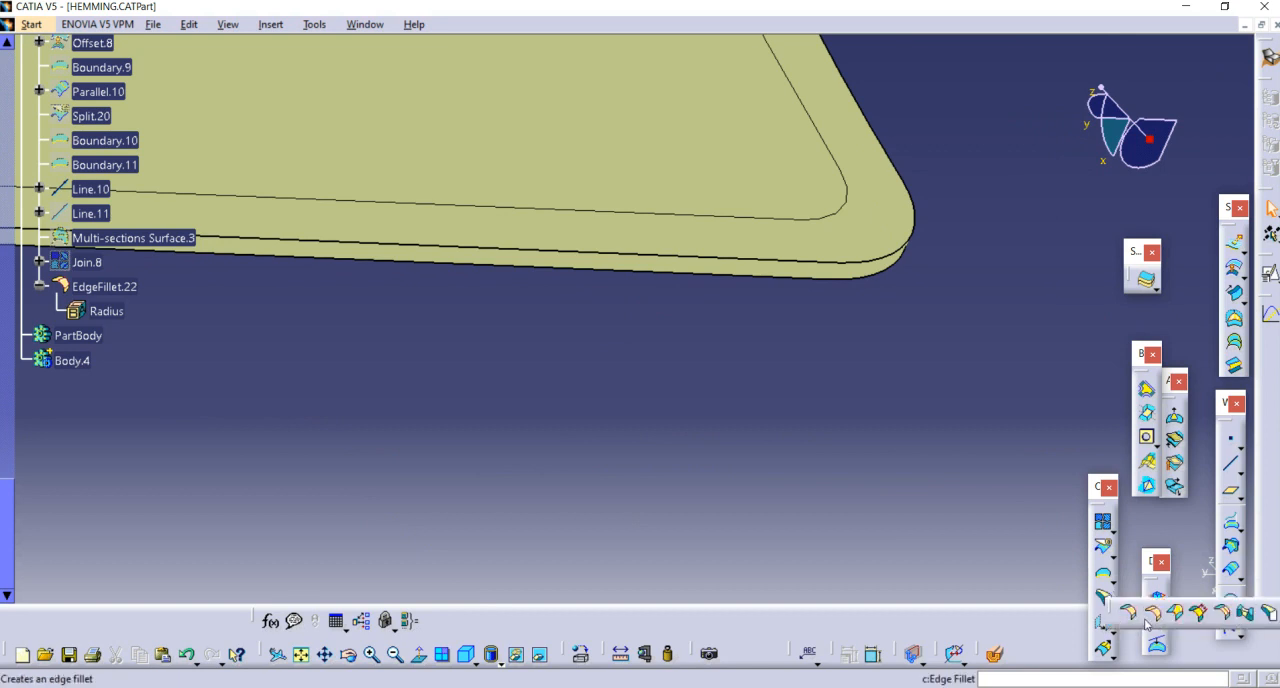
pyautogui.click(1153, 618)
pyautogui.moveTo(662, 366); pyautogui.dragTo(703, 308, button='middle')
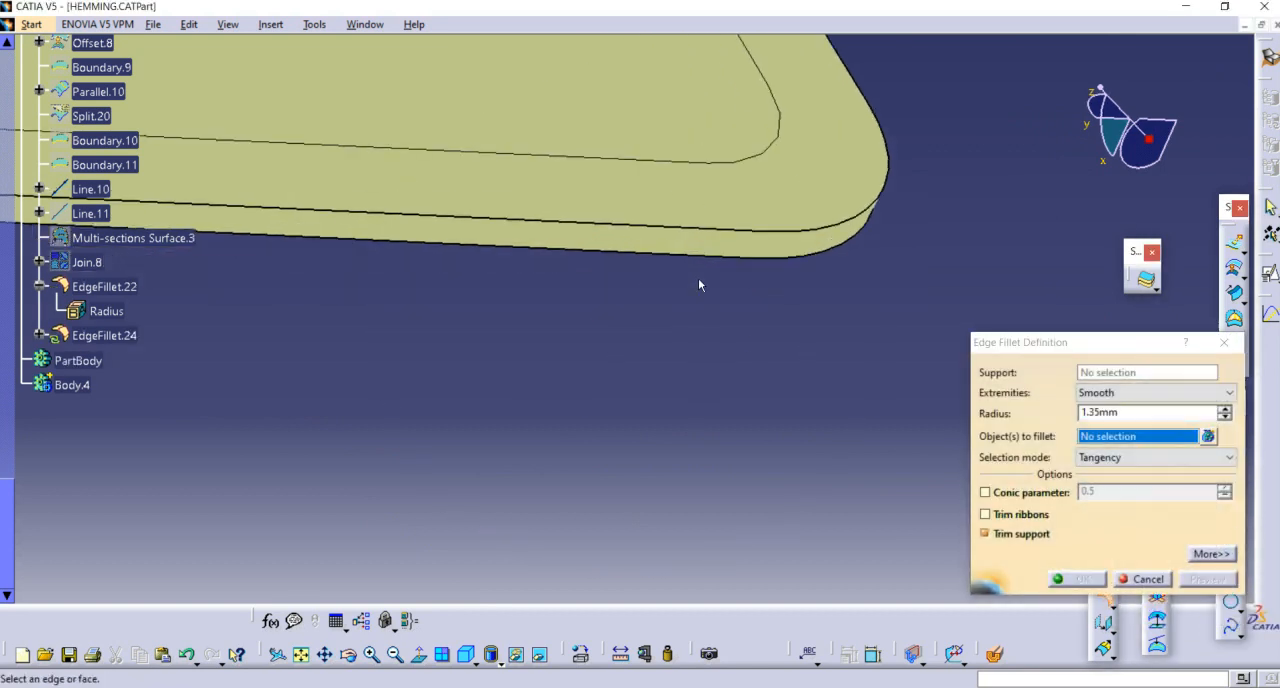
pyautogui.click(695, 233)
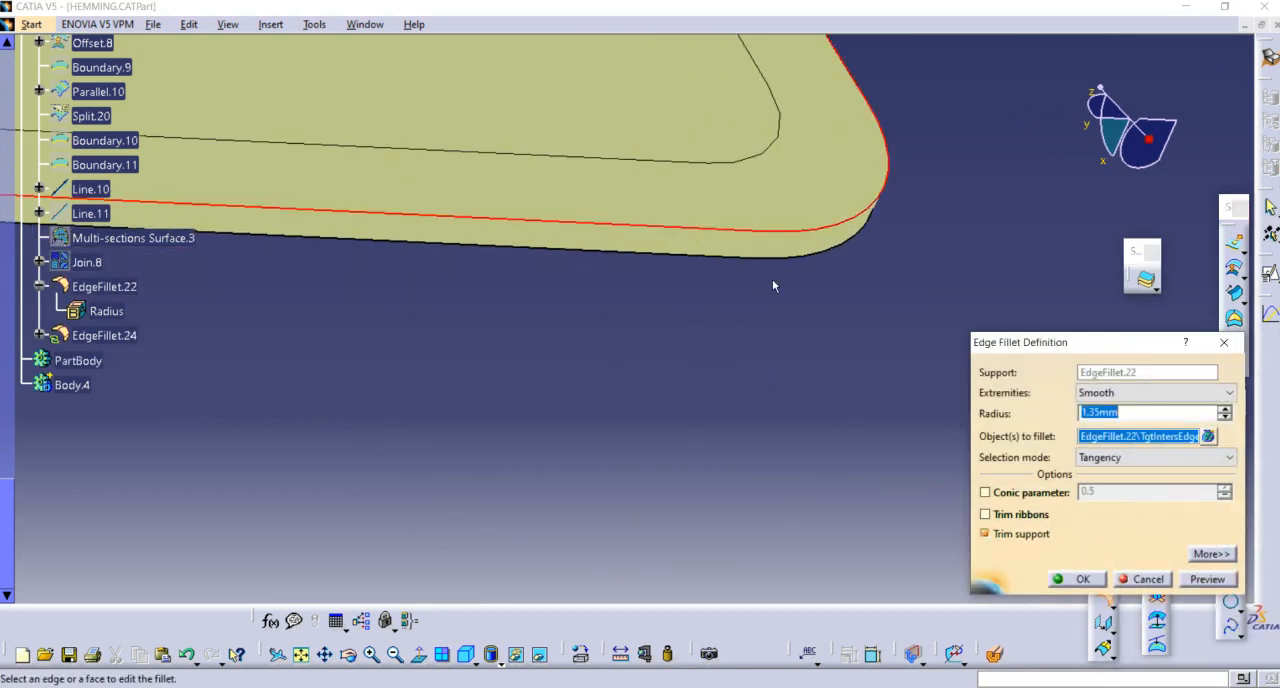
pyautogui.click(693, 256)
pyautogui.click(784, 246)
pyautogui.press('Return')
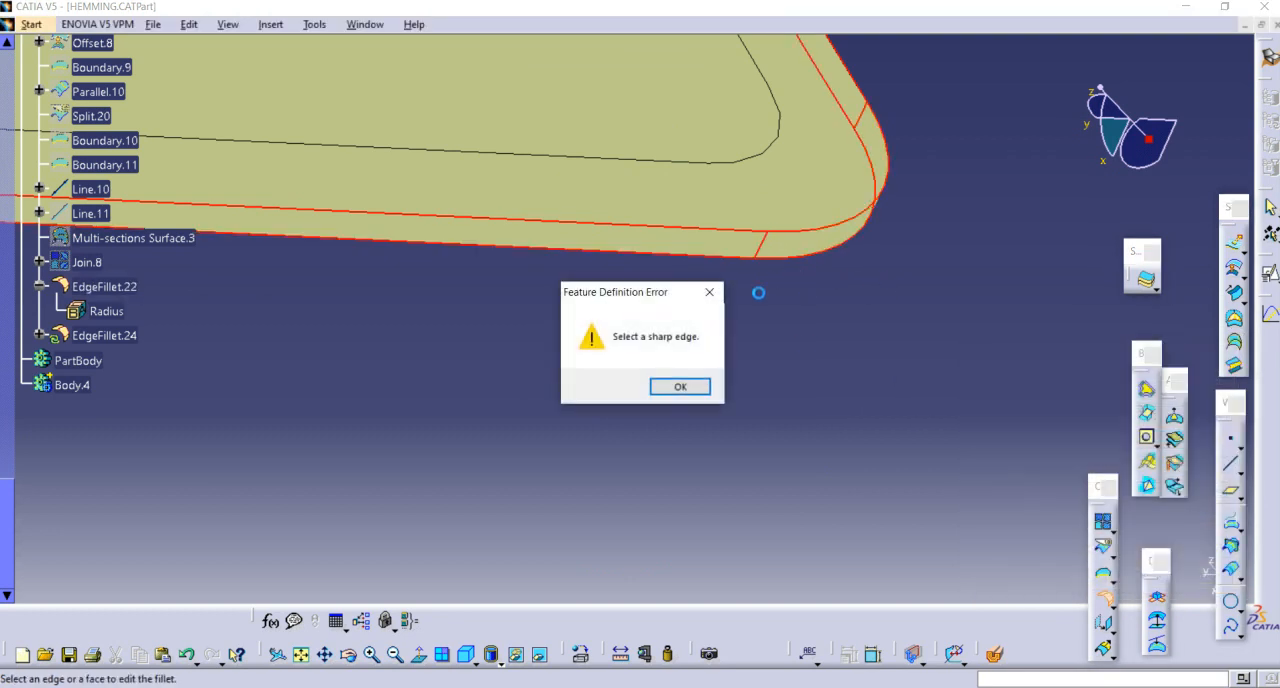
pyautogui.click(680, 387)
pyautogui.click(1140, 653)
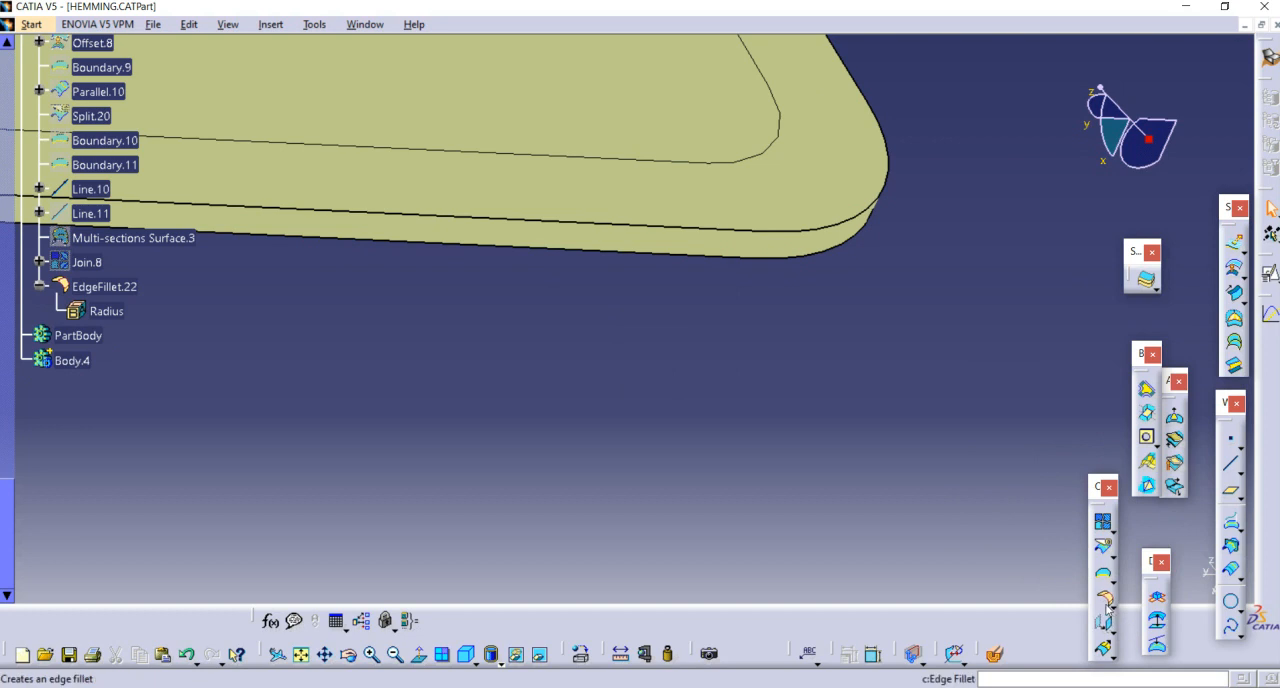
# Step: Apply a 1.35 mm edge fillet with tangency selection to the upper long edge of the flange's side wall
pyautogui.click(1105, 601)
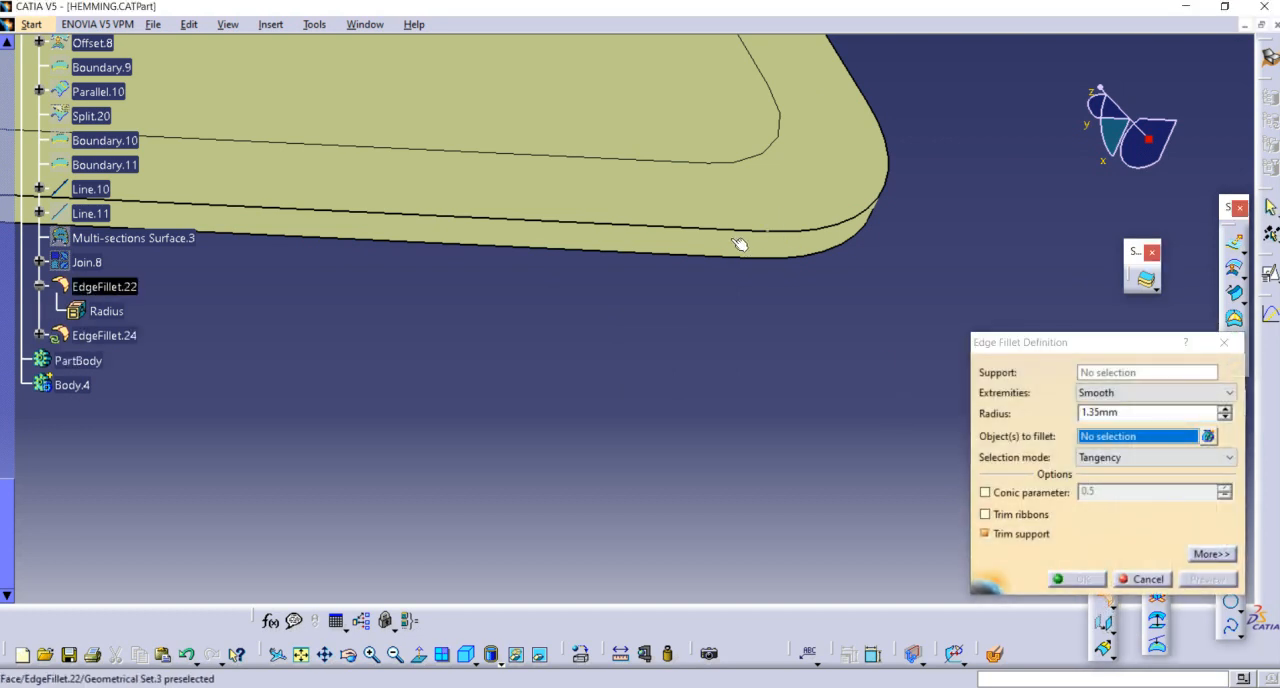
pyautogui.click(728, 234)
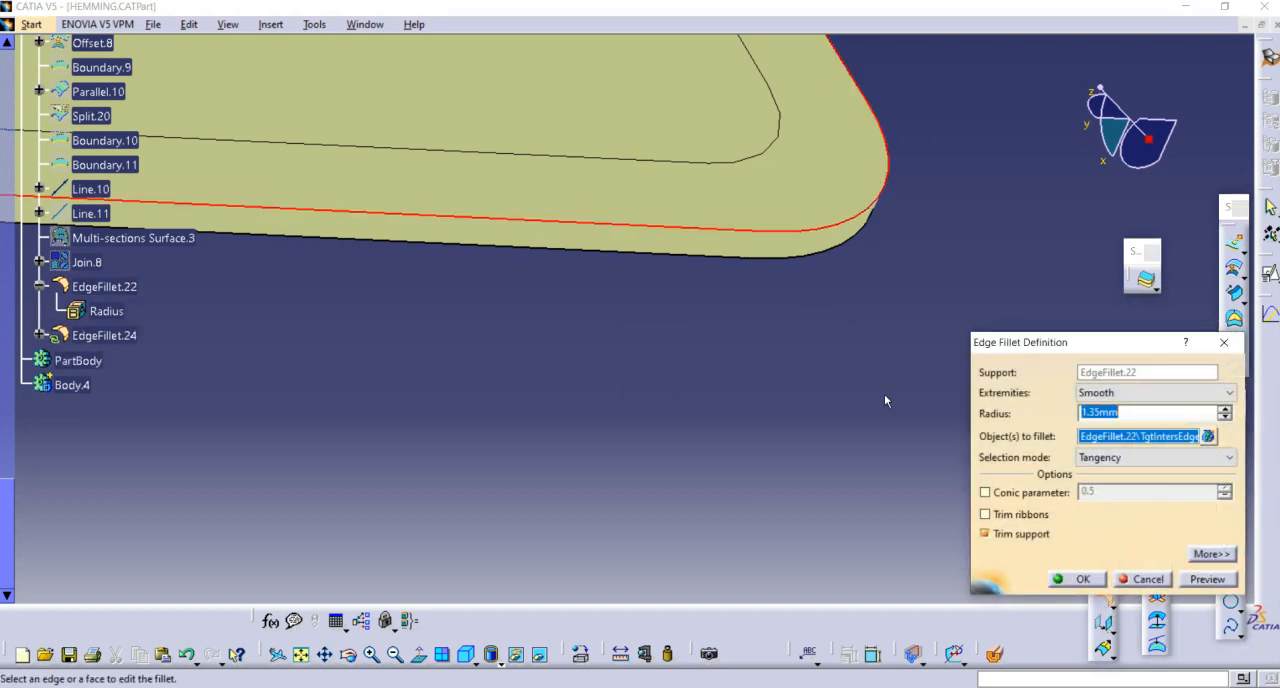
pyautogui.click(1081, 579)
pyautogui.click(661, 235)
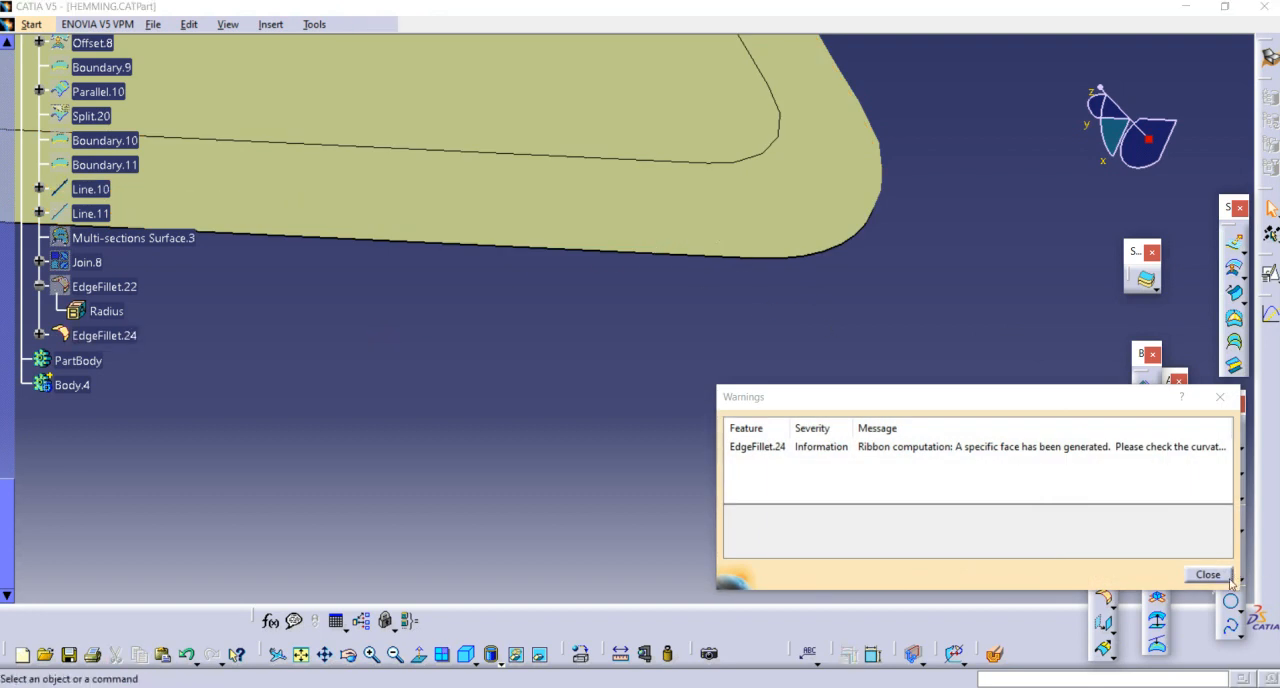
pyautogui.click(1208, 574)
# Step: Edit EdgeFillet.24 to add the flange's other outer long edge to the 1.35 mm fillet selection
pyautogui.doubleClick(136, 336)
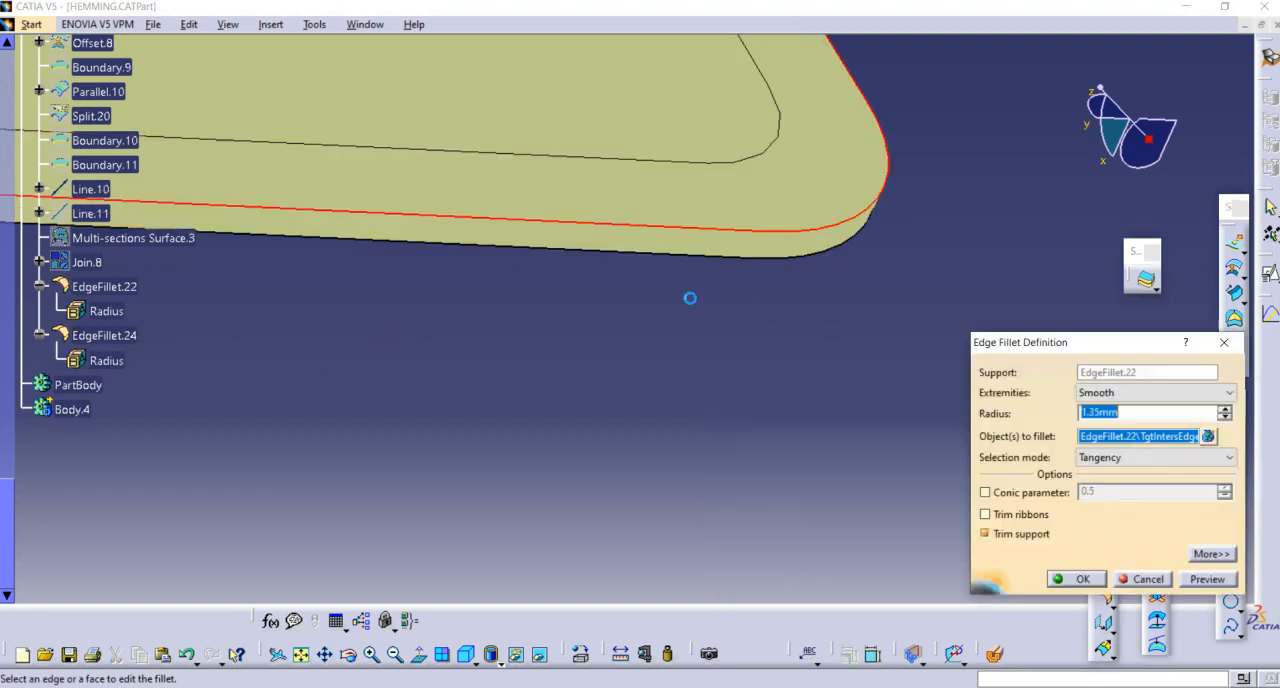
pyautogui.click(706, 262)
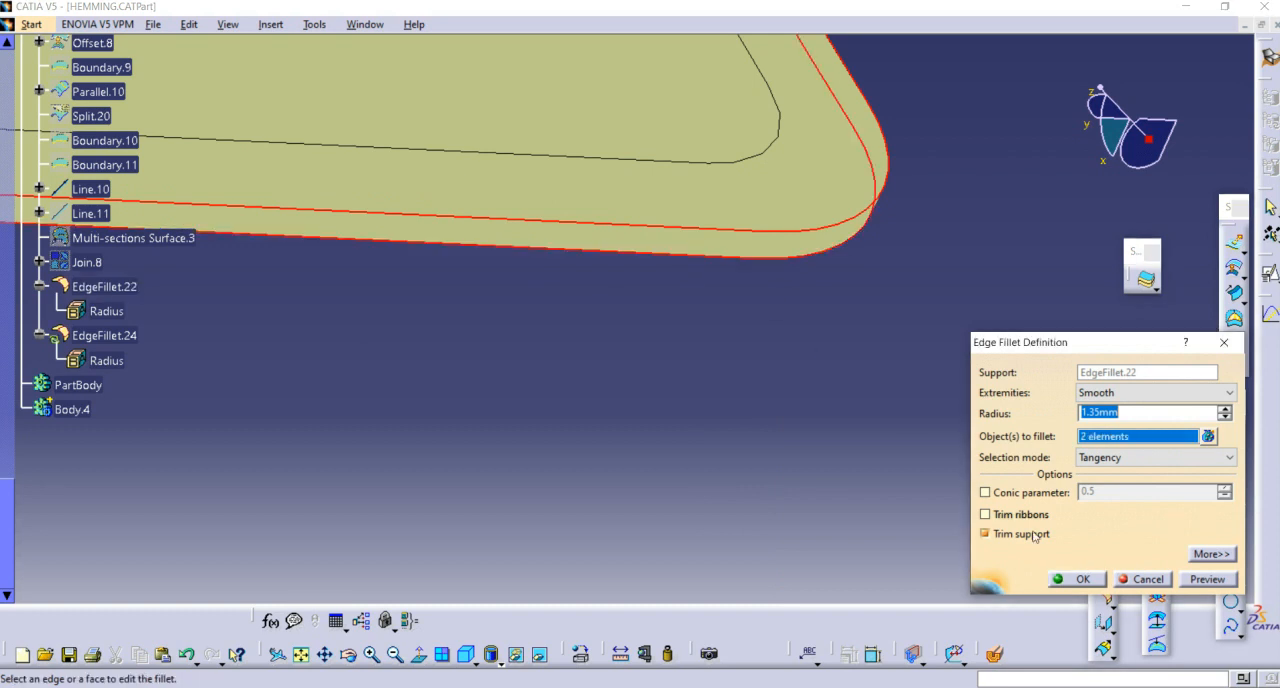
pyautogui.click(1083, 579)
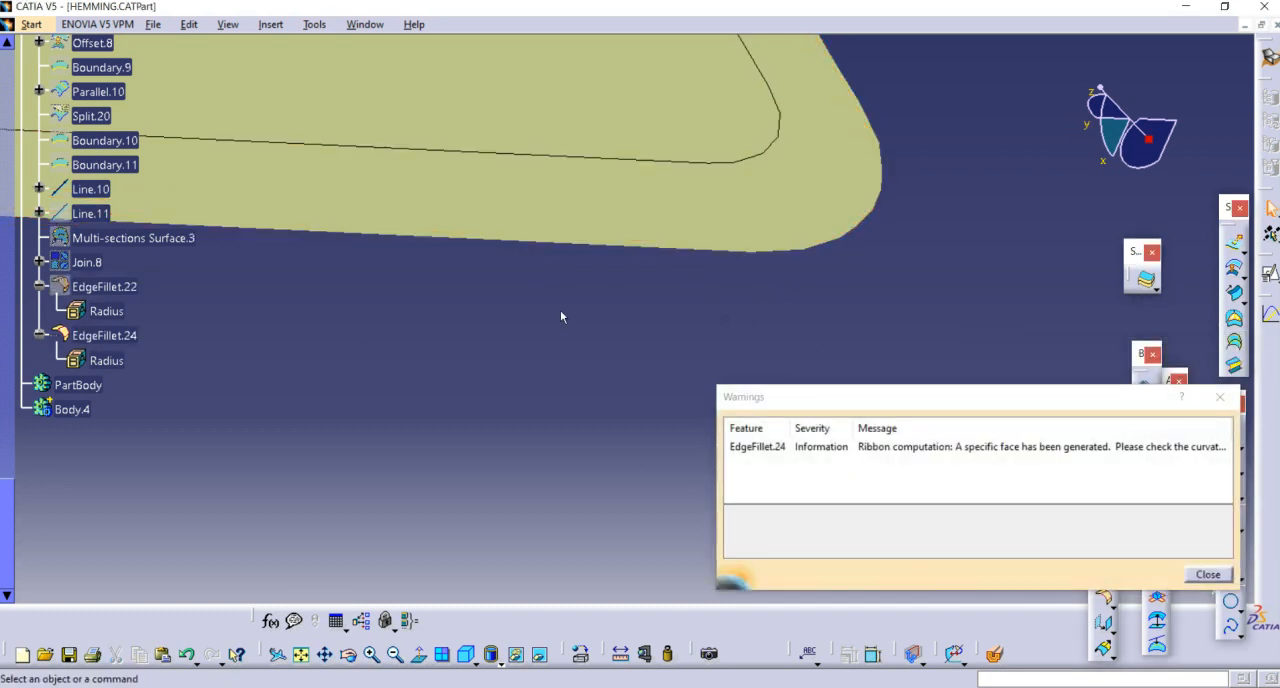
pyautogui.press('Return')
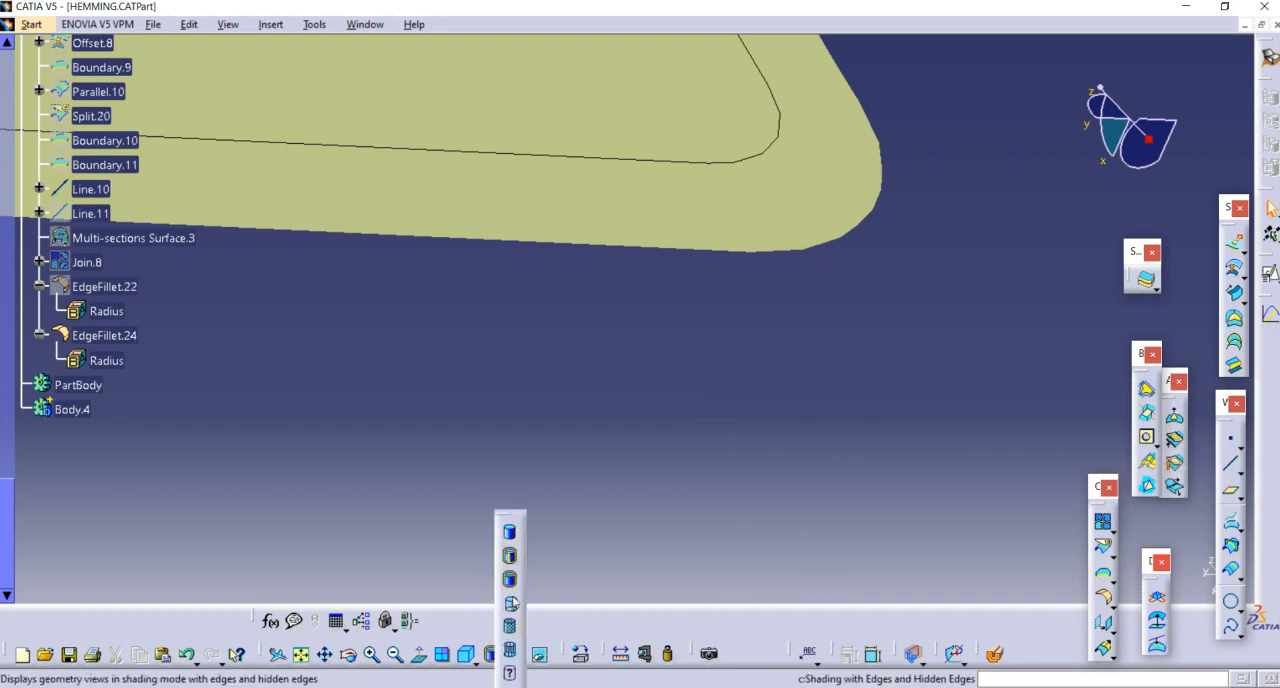
# Step: Examine the filleted flange corner and its transition edges from several angles
pyautogui.moveTo(786, 300); pyautogui.dragTo(792, 402, button='middle')
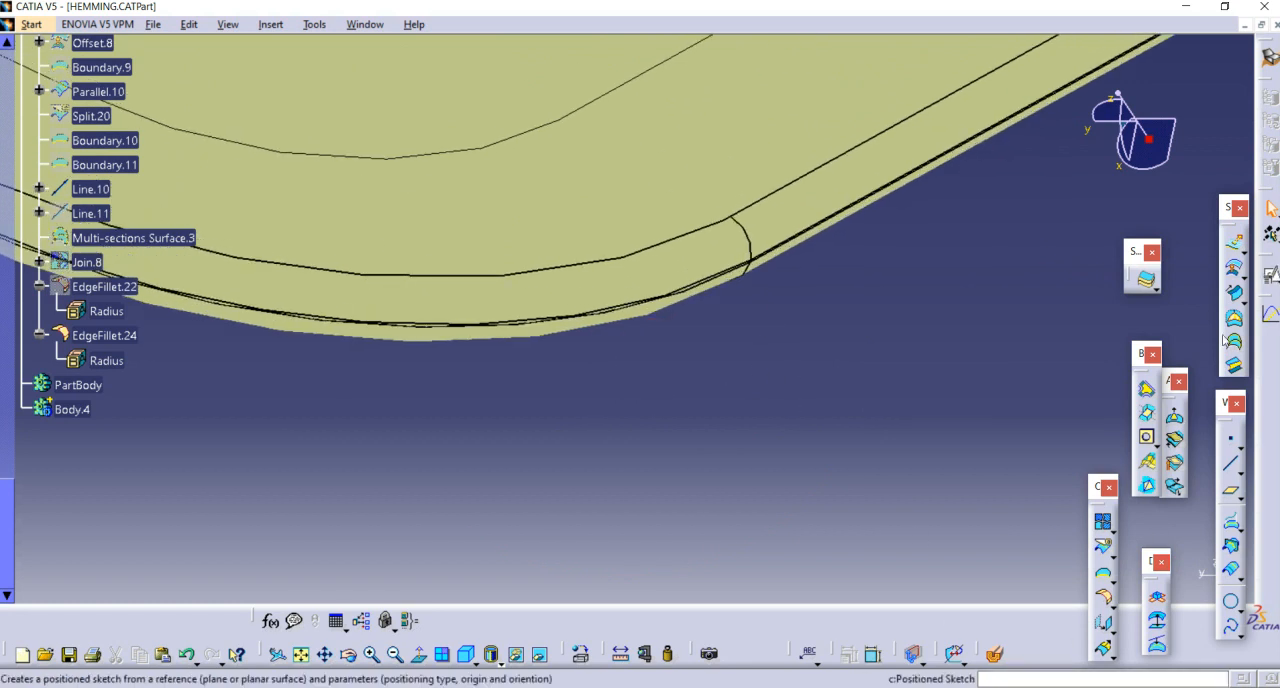
pyautogui.click(785, 250)
pyautogui.moveTo(794, 317); pyautogui.dragTo(652, 581, button='middle')
pyautogui.scroll(-1, 692, 442)
pyautogui.moveTo(692, 441); pyautogui.dragTo(950, 312, button='middle')
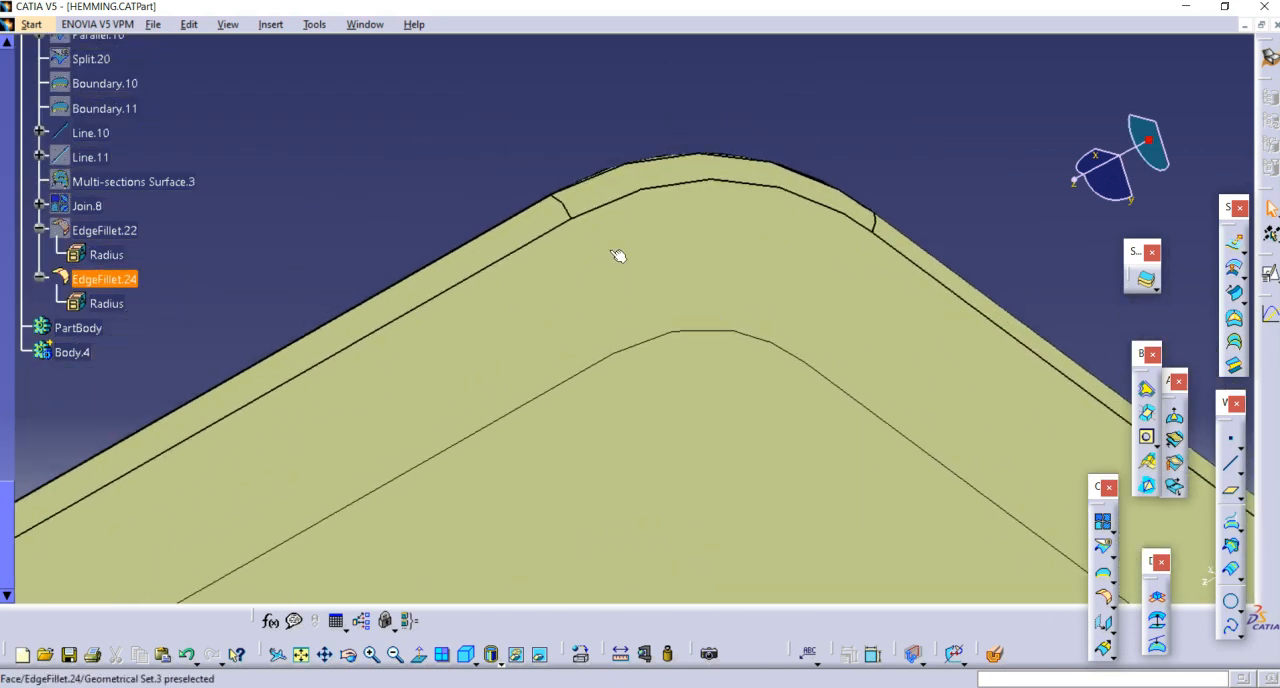
pyautogui.moveTo(731, 266); pyautogui.dragTo(709, 370, button='middle')
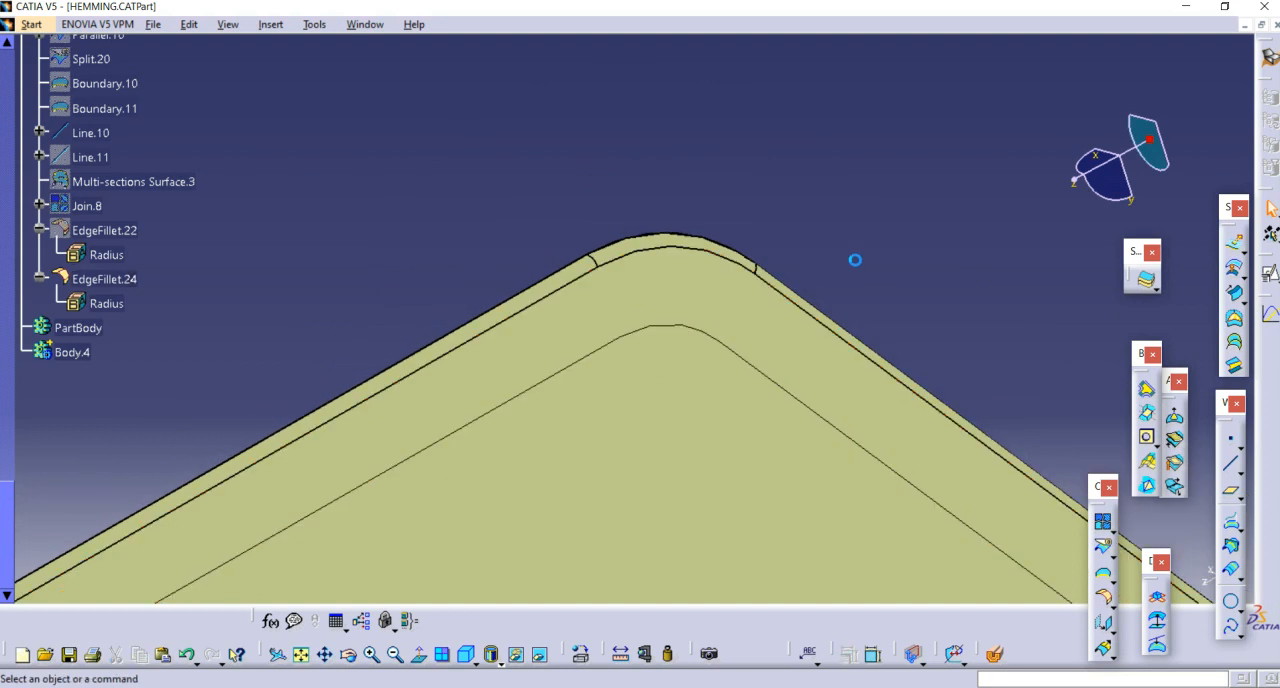
pyautogui.click(604, 350)
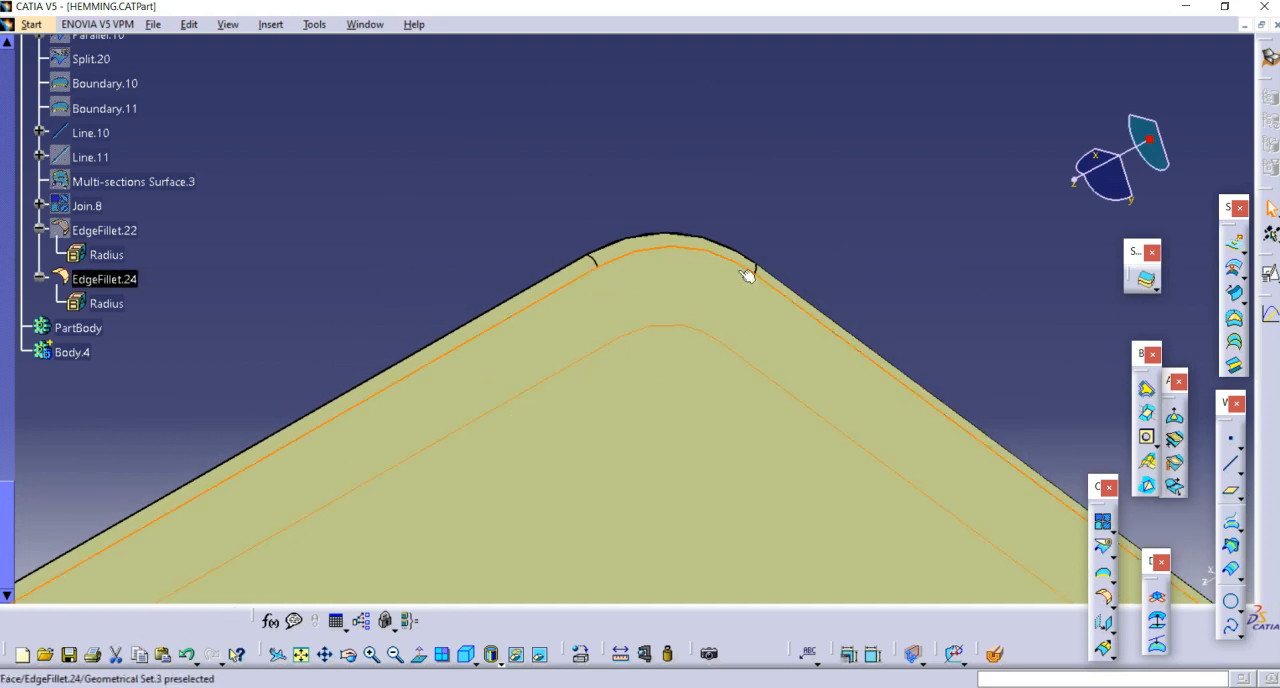
pyautogui.moveTo(744, 210); pyautogui.dragTo(500, 530, button='middle')
pyautogui.moveTo(626, 277); pyautogui.dragTo(968, 141, button='middle')
pyautogui.moveTo(828, 252); pyautogui.dragTo(890, 206, button='middle')
pyautogui.click(890, 206)
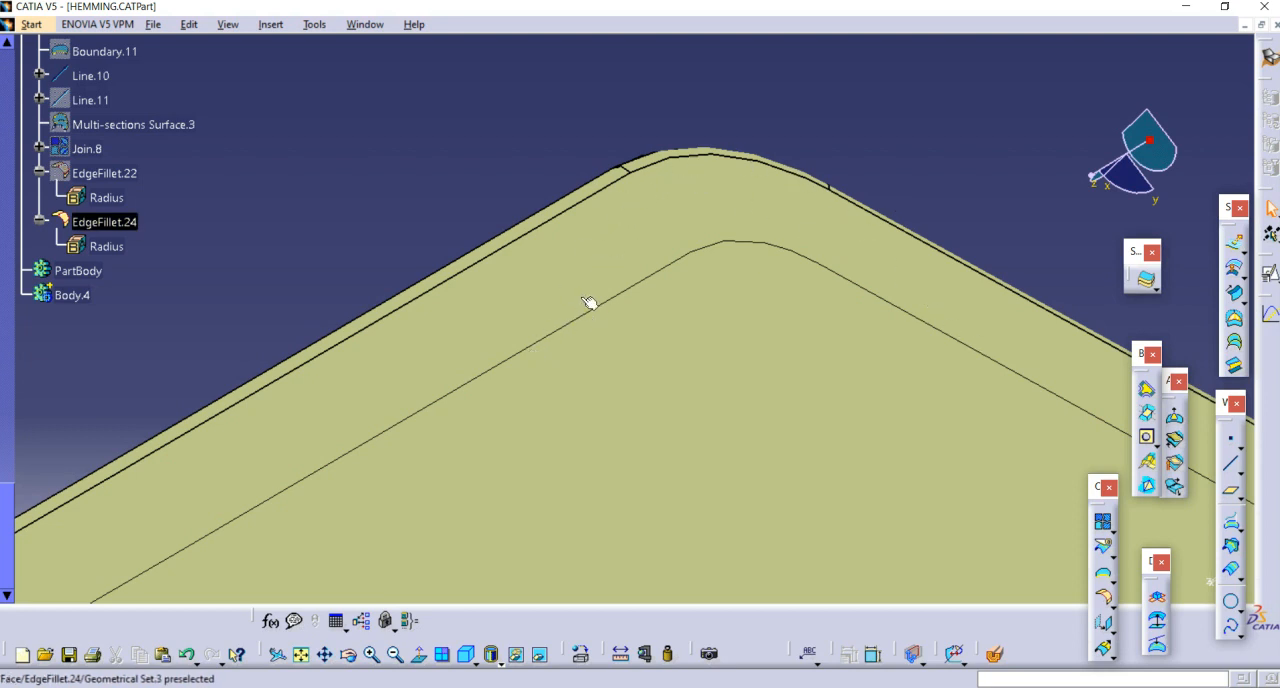
# Step: Create a parallel curve offset 1 mm inward from the inner fillet edge around the flange corner
pyautogui.moveTo(664, 196); pyautogui.dragTo(751, 181, button='middle')
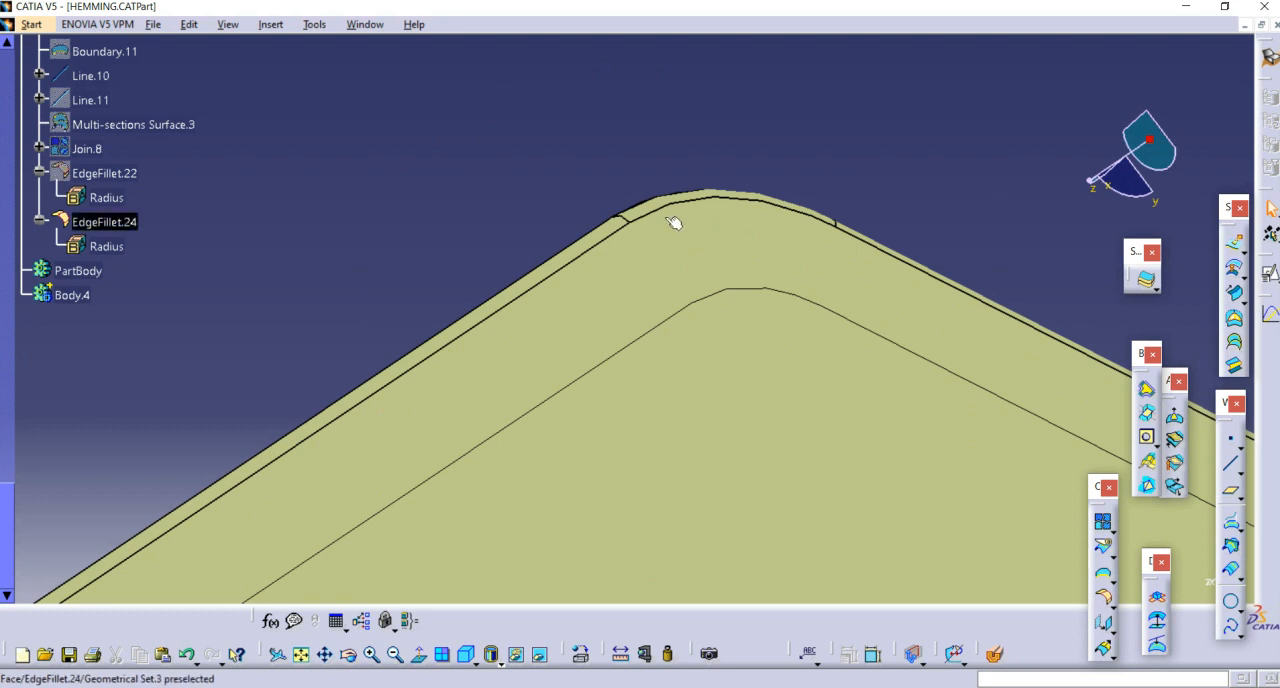
pyautogui.moveTo(790, 287); pyautogui.dragTo(894, 223, button='middle')
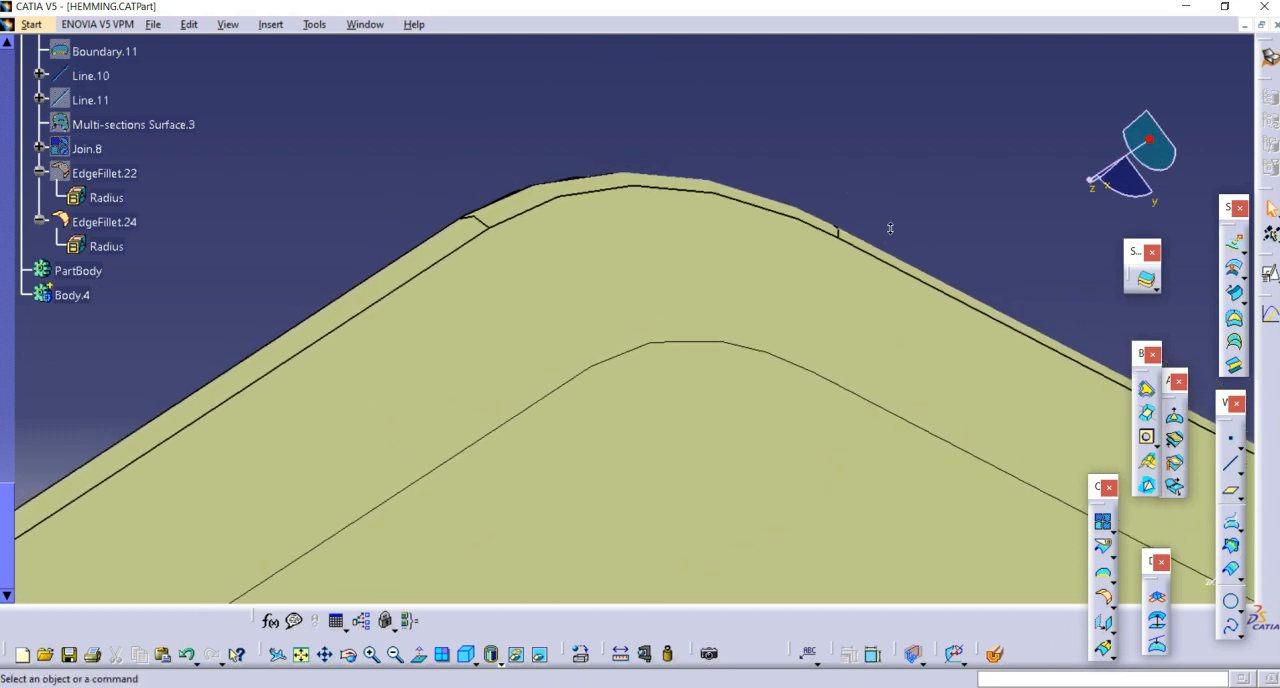
pyautogui.click(1236, 575)
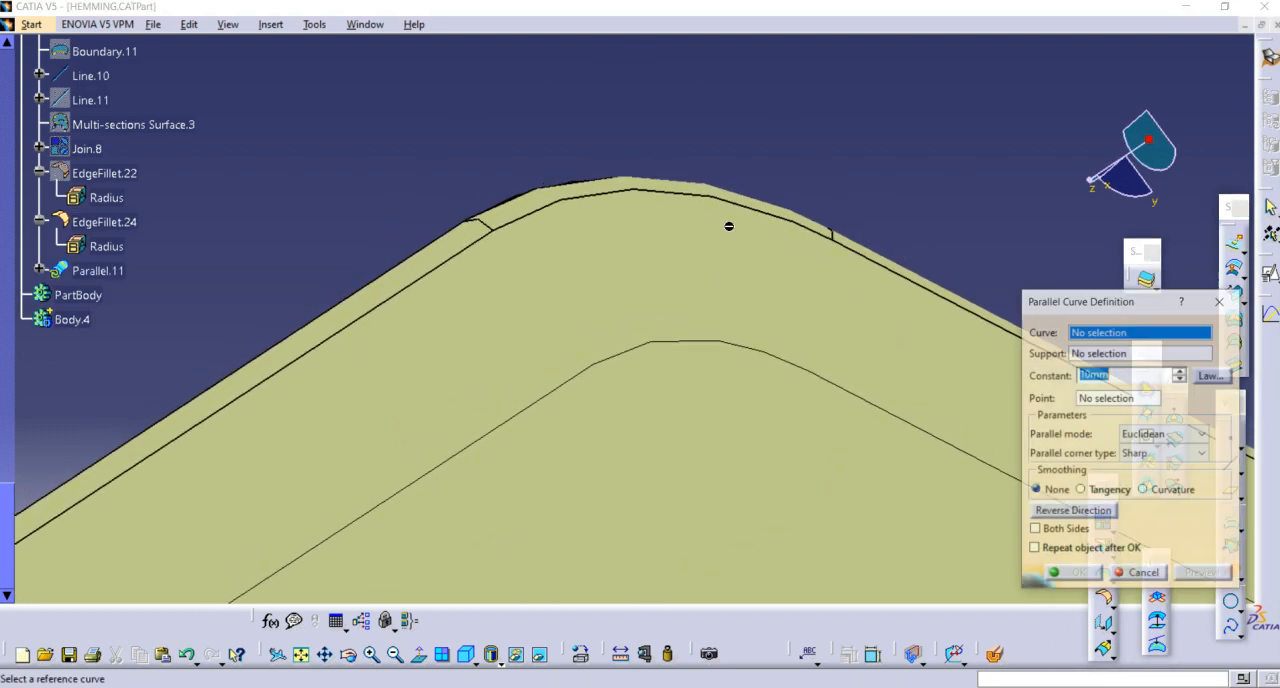
pyautogui.click(640, 195)
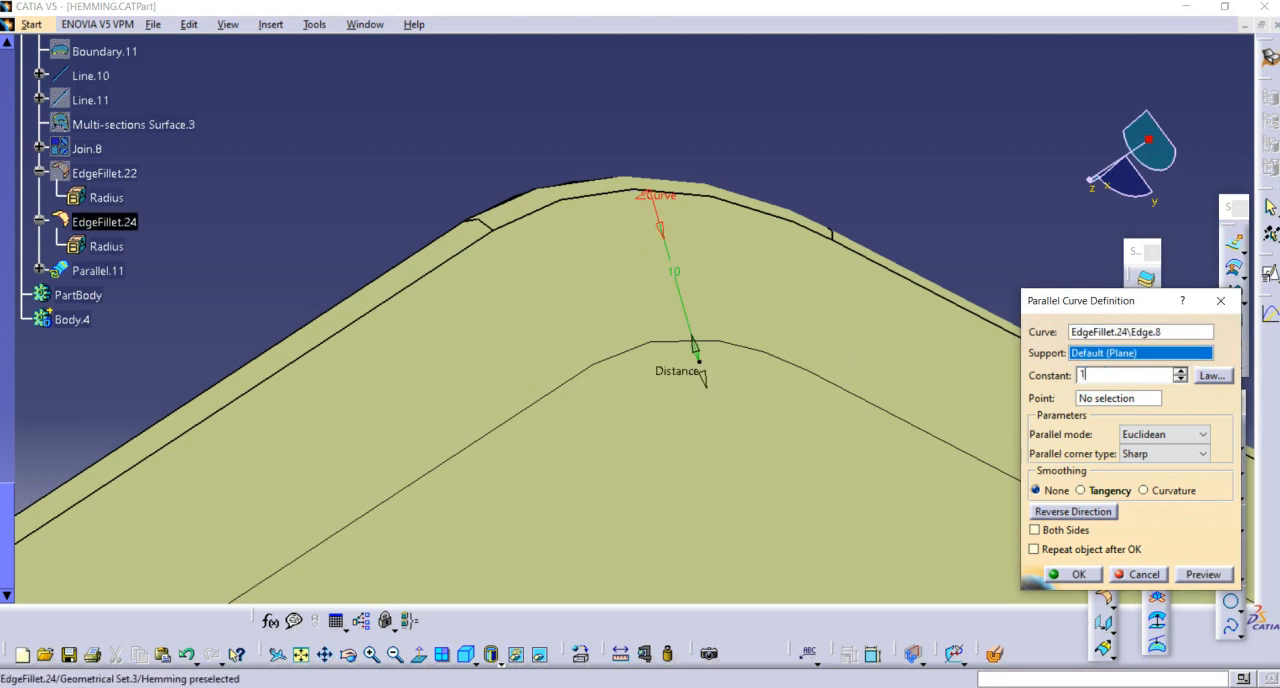
pyautogui.write('1')
pyautogui.press('Return')
# Step: Place a point on the new parallel curve at 5 mm from the end nearest the slanted transition edge
pyautogui.moveTo(863, 144); pyautogui.dragTo(901, 183, button='middle')
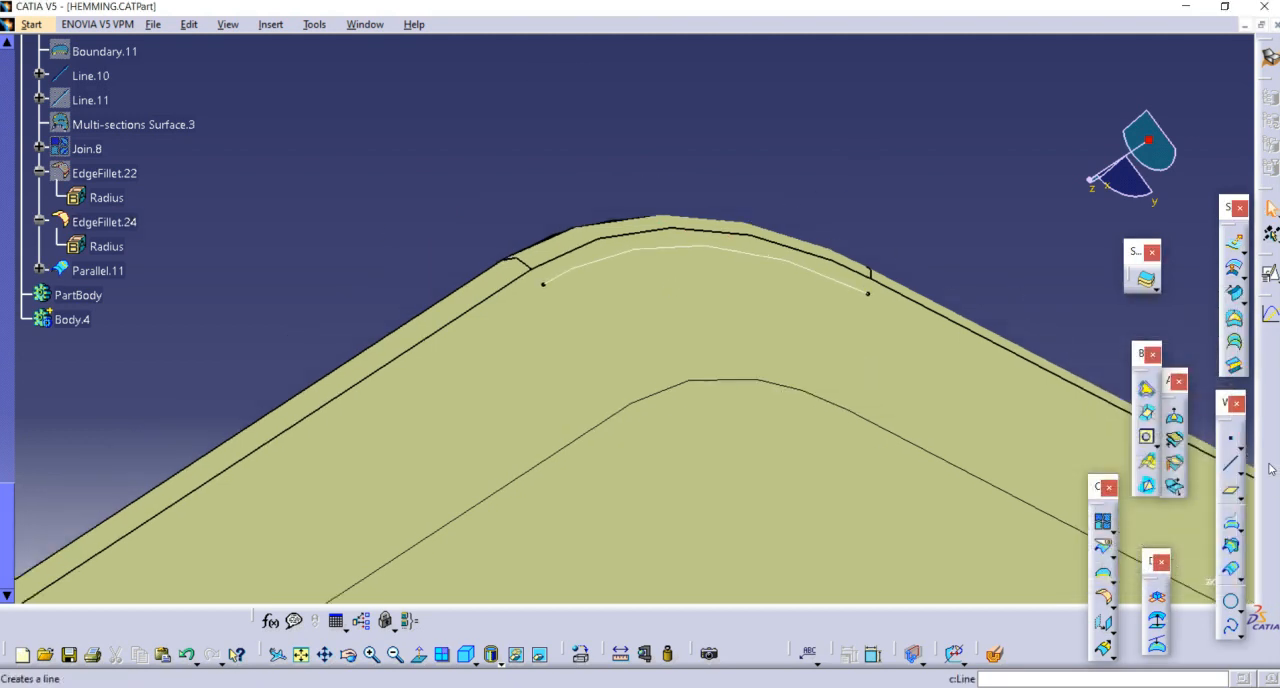
pyautogui.click(1236, 437)
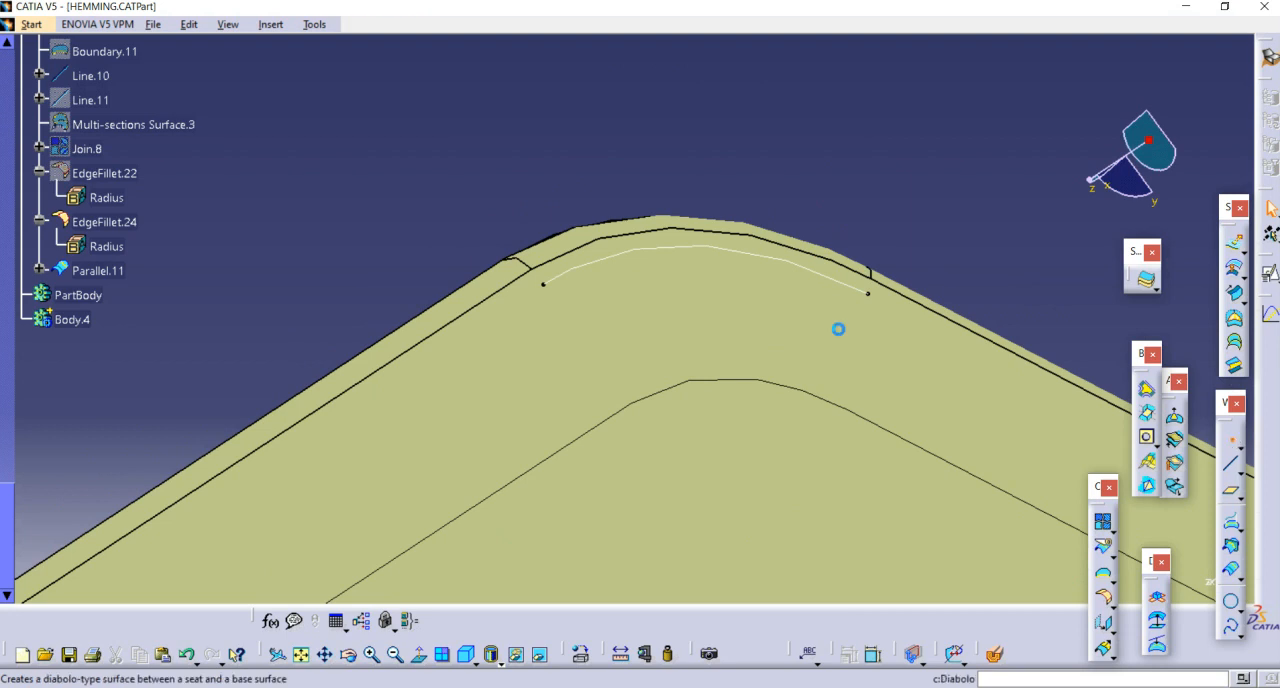
pyautogui.click(601, 268)
pyautogui.click(603, 267)
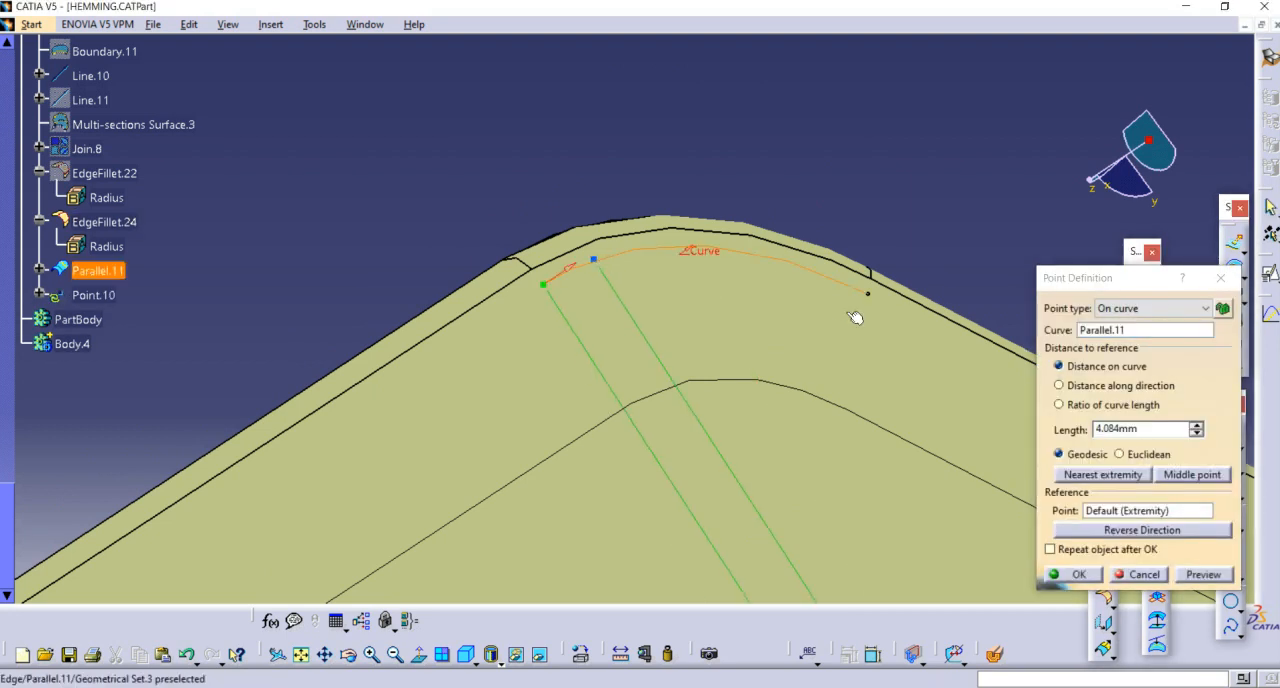
pyautogui.click(1164, 429)
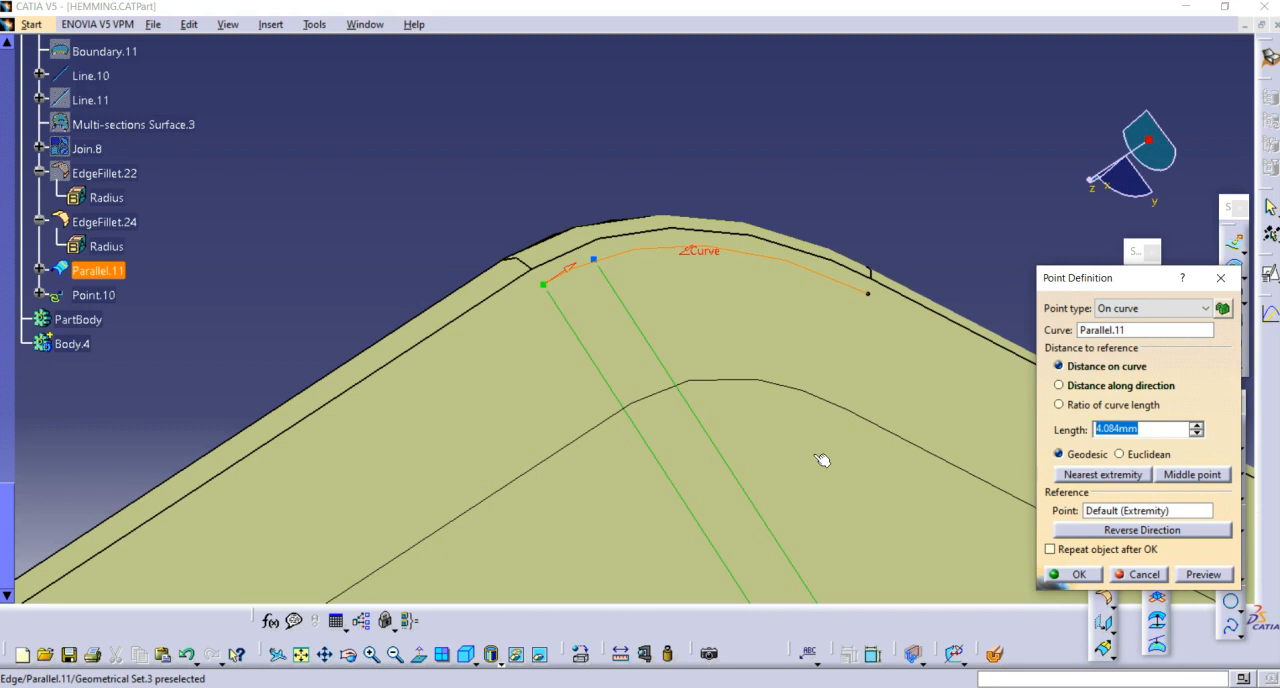
pyautogui.press('Return')
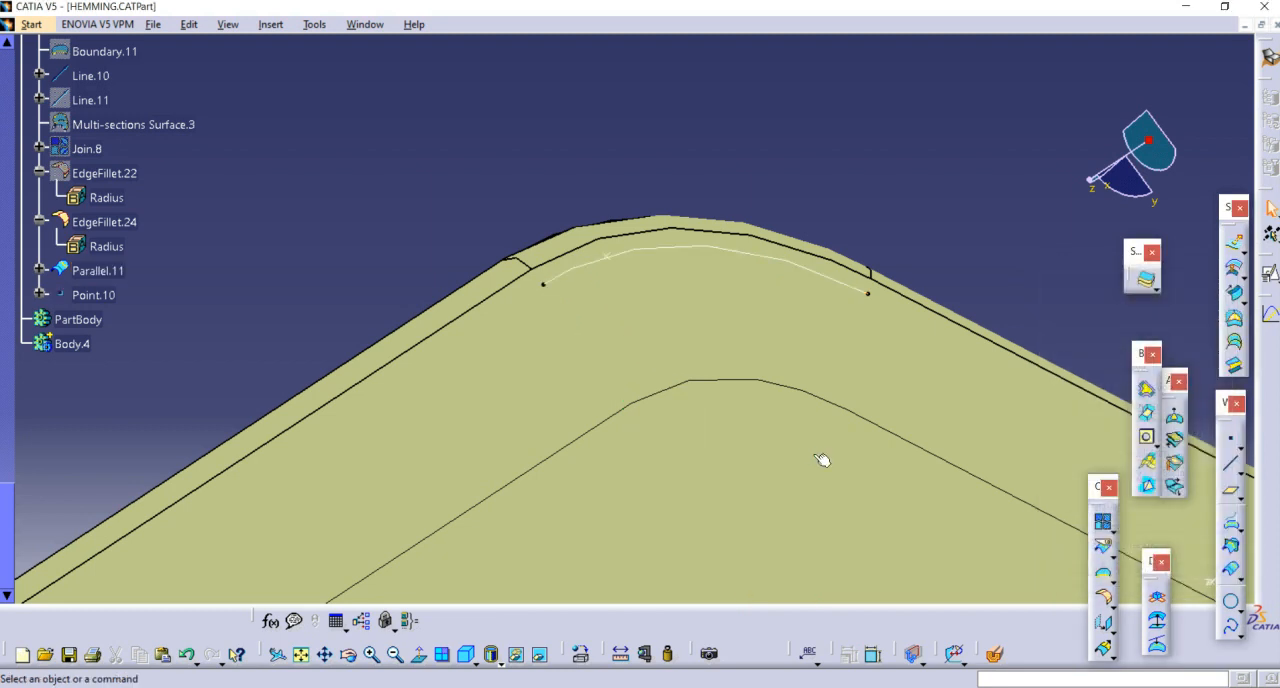
# Step: Place a second point on Parallel.11 at 5 mm from its opposite end, reversing the measuring direction
pyautogui.click(1225, 449)
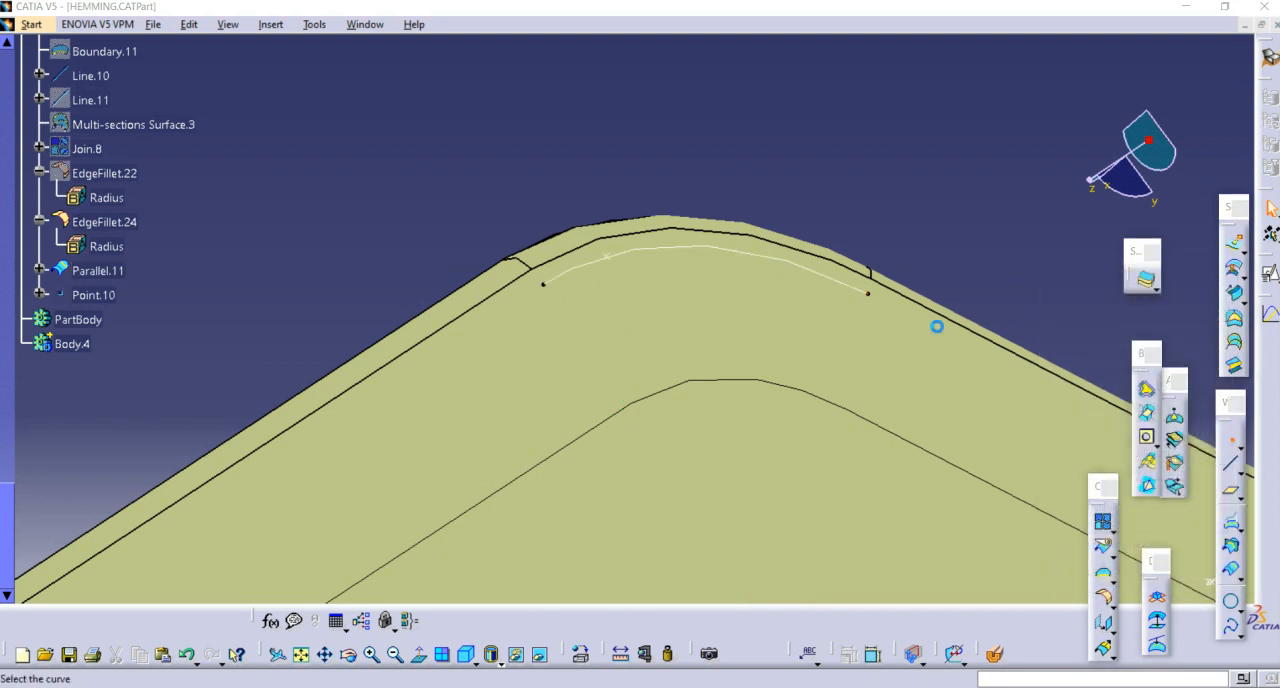
pyautogui.click(862, 292)
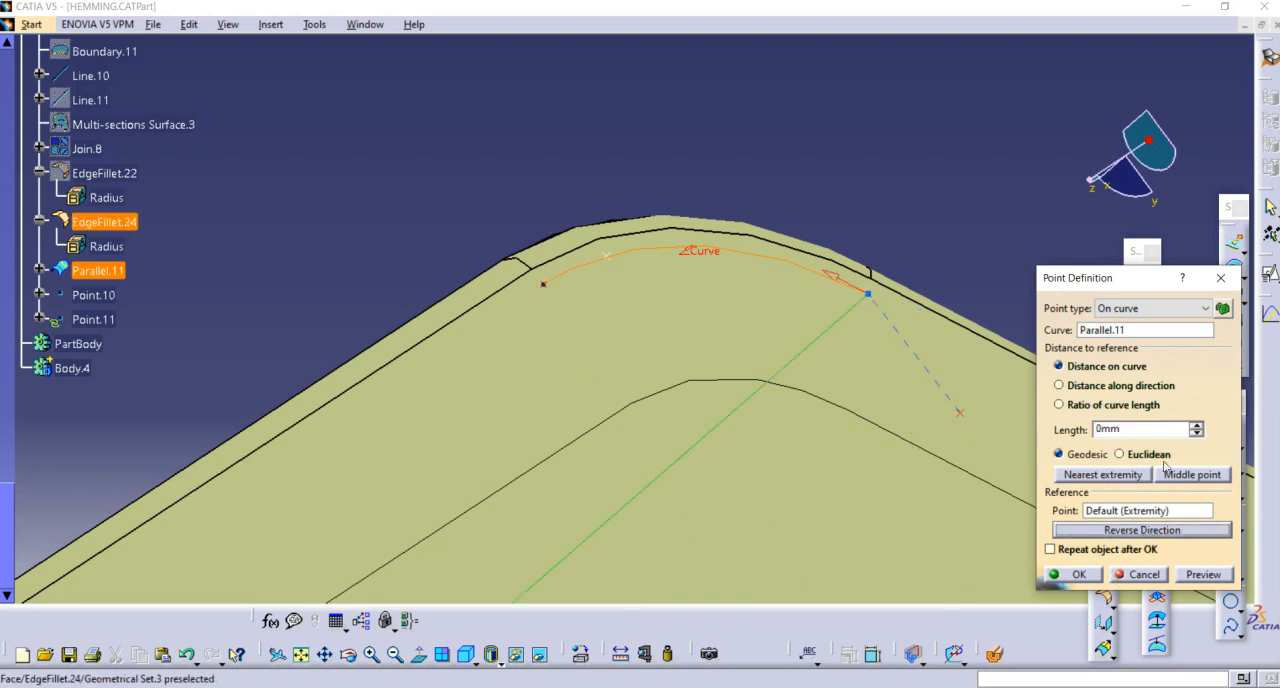
pyautogui.press('Return')
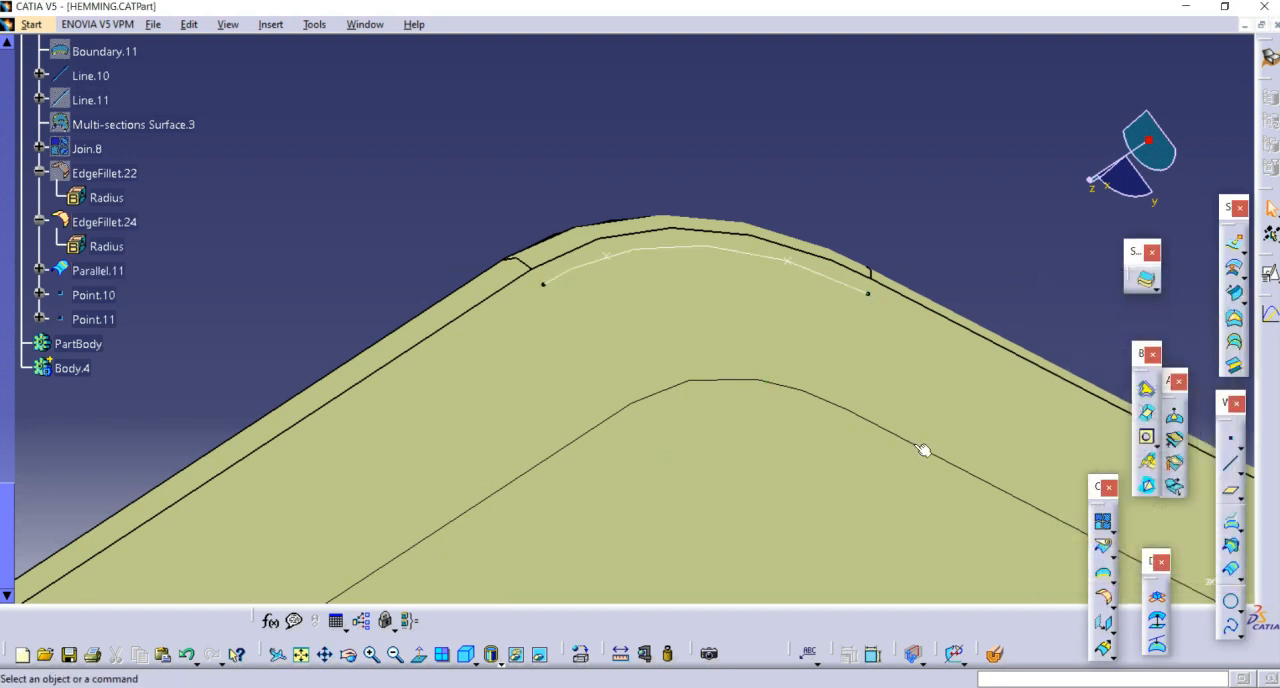
# Step: Set the on-curve lengths of Point.10 and Point.11 to 6 mm from their curve ends
pyautogui.moveTo(811, 230); pyautogui.dragTo(851, 246, button='middle')
pyautogui.moveTo(746, 260); pyautogui.dragTo(538, 211, button='middle')
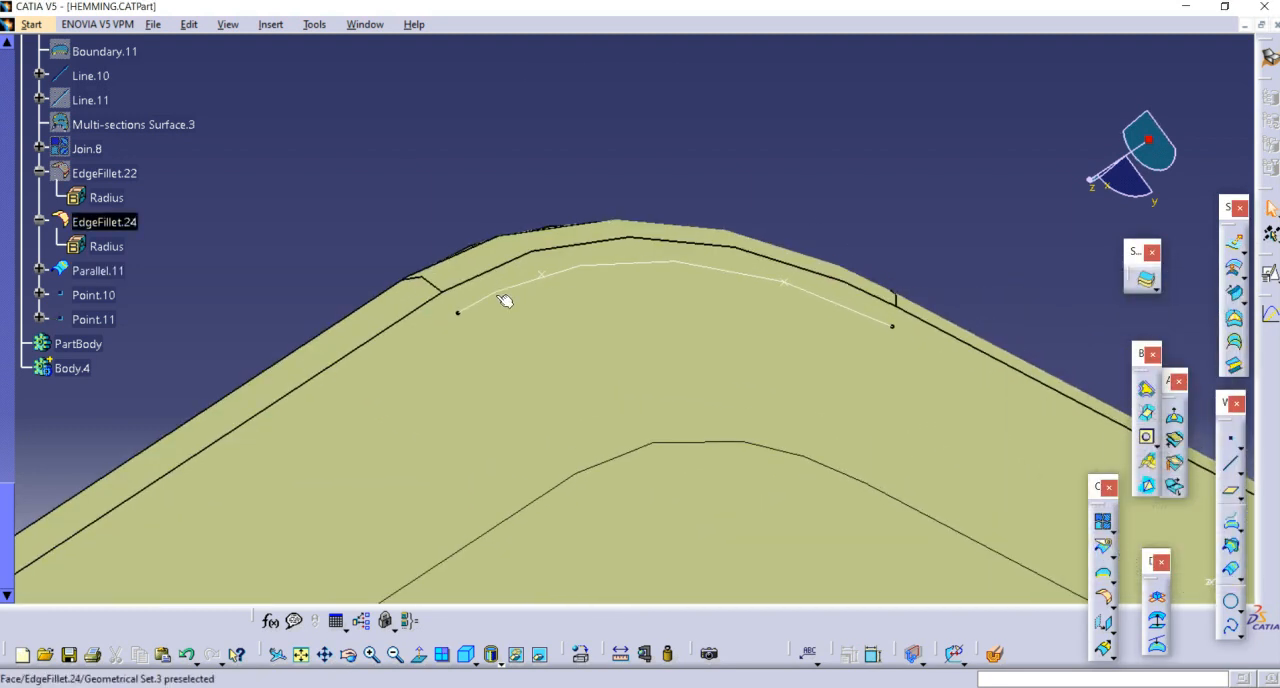
pyautogui.click(544, 274)
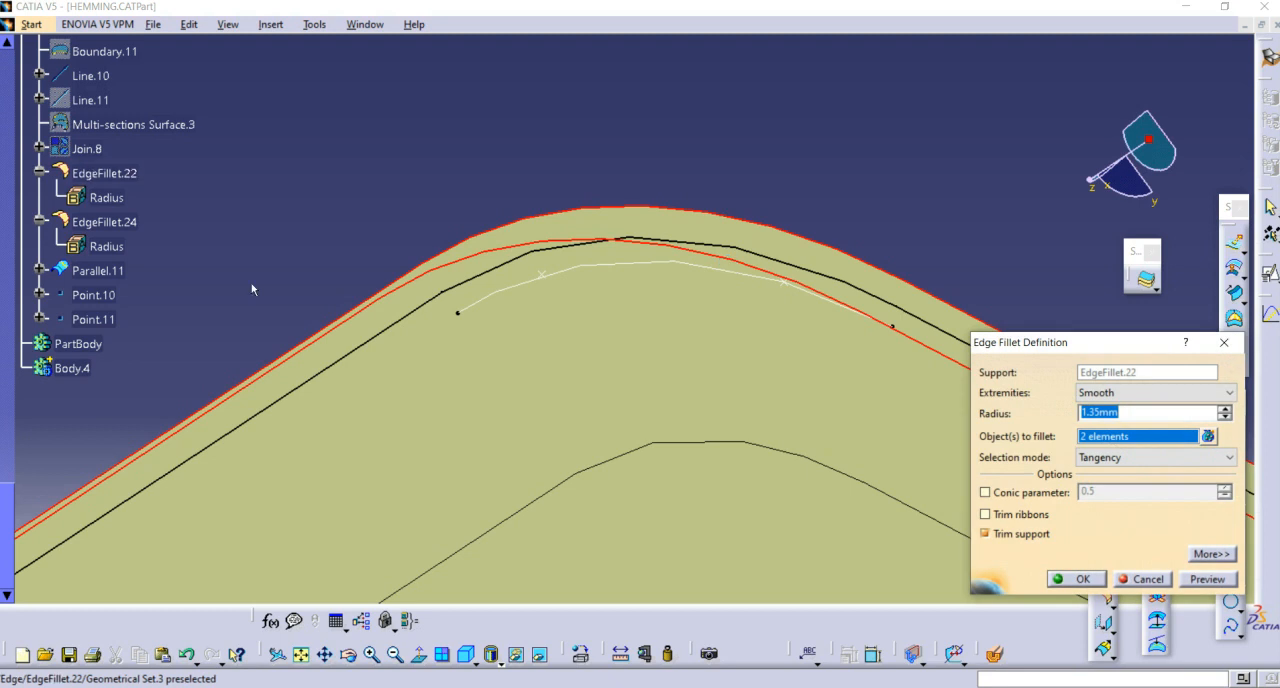
pyautogui.press('Escape')
pyautogui.doubleClick(97, 298)
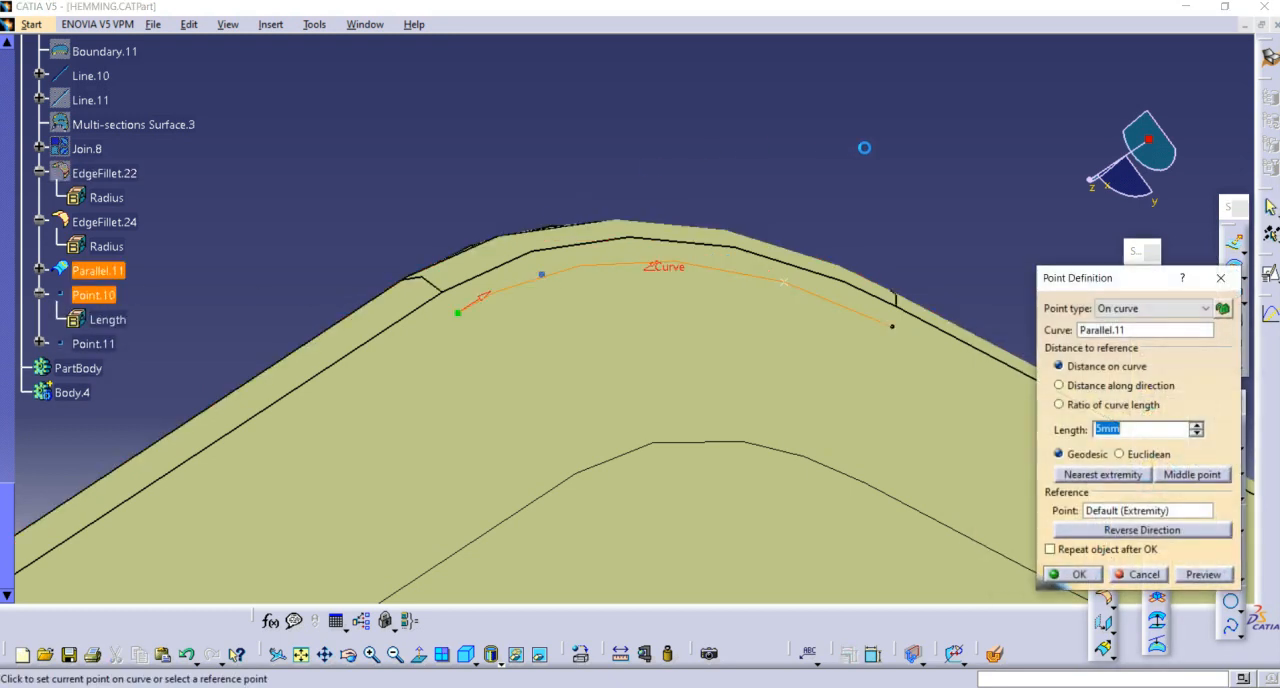
pyautogui.press('Return')
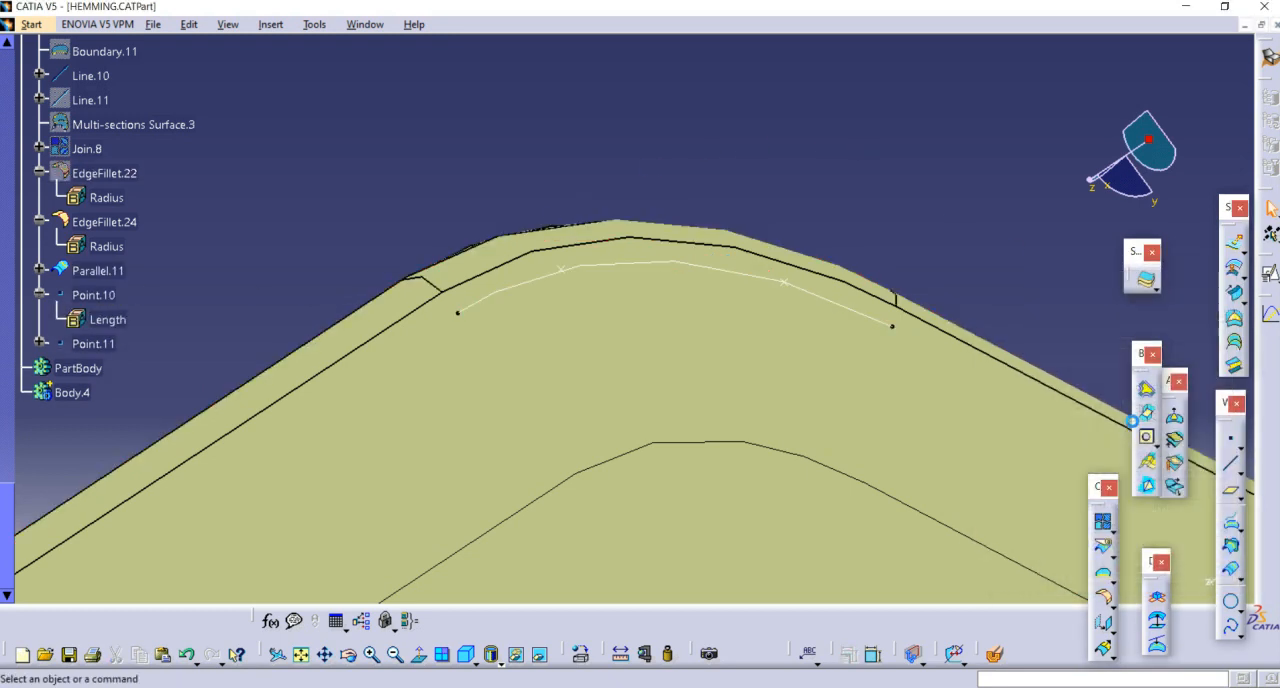
pyautogui.doubleClick(786, 282)
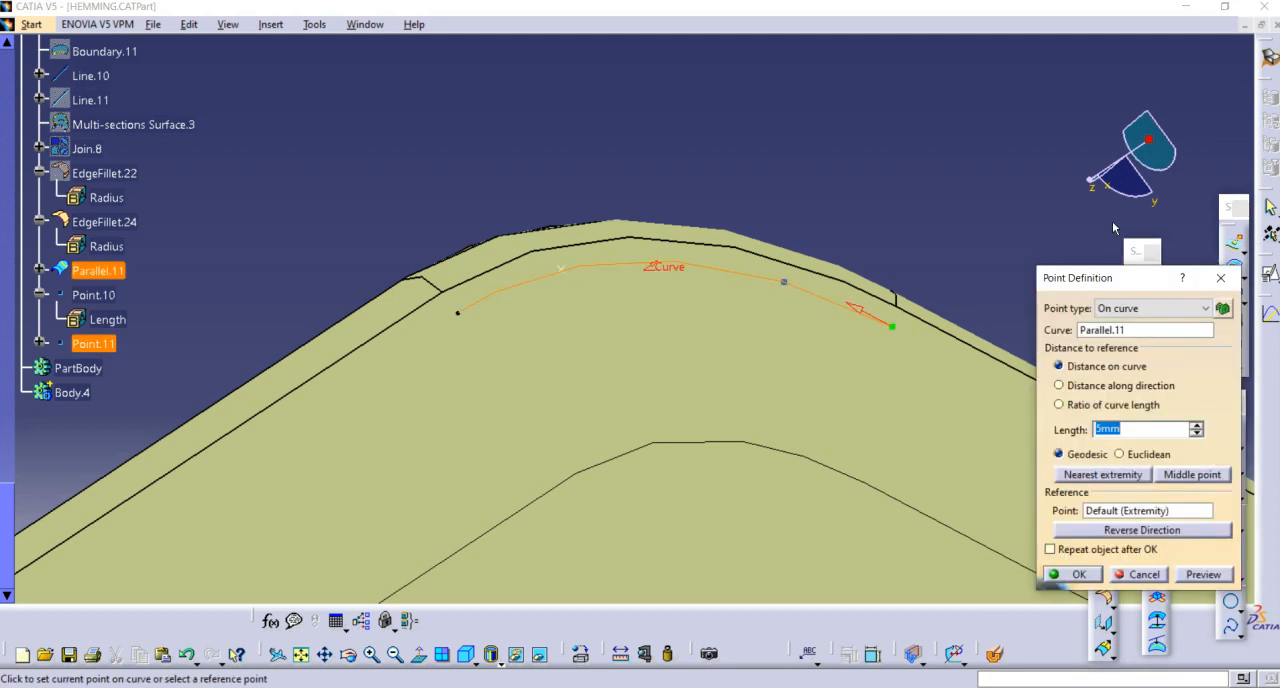
pyautogui.press('Return')
# Step: Set the on-curve distance of both points, Point.10 and Point.11, to 7 mm
pyautogui.moveTo(790, 150); pyautogui.dragTo(566, 316, button='middle')
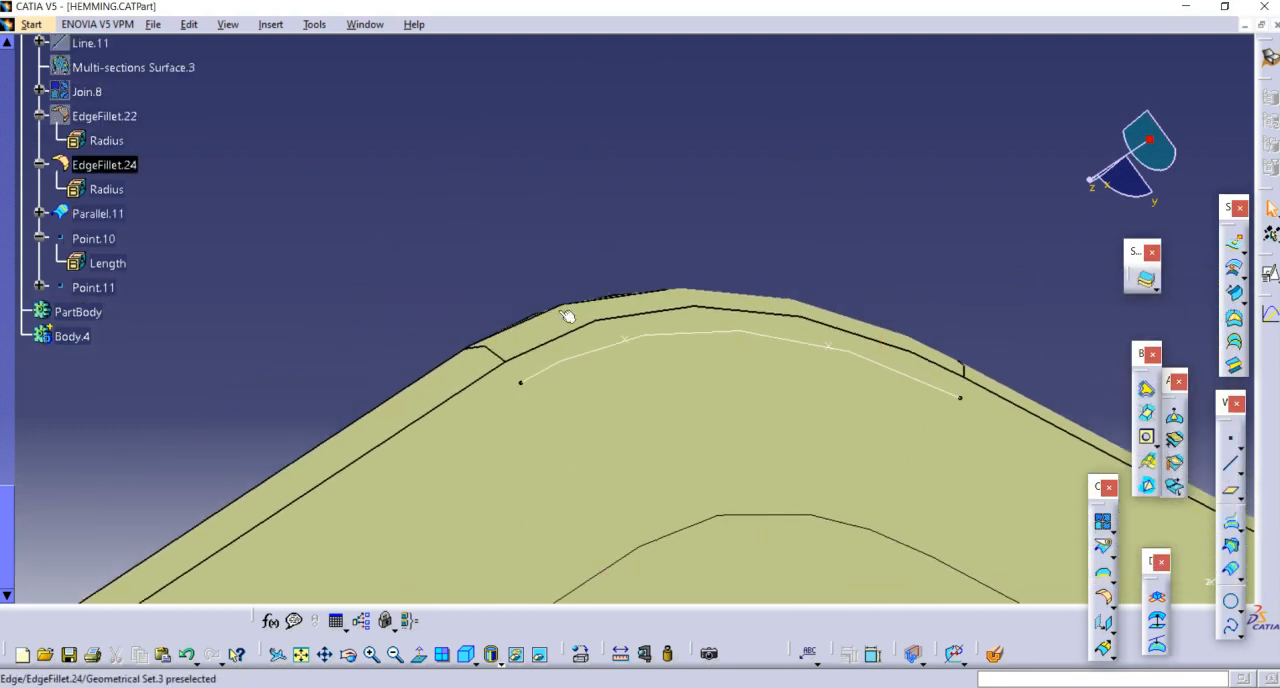
pyautogui.click(621, 337)
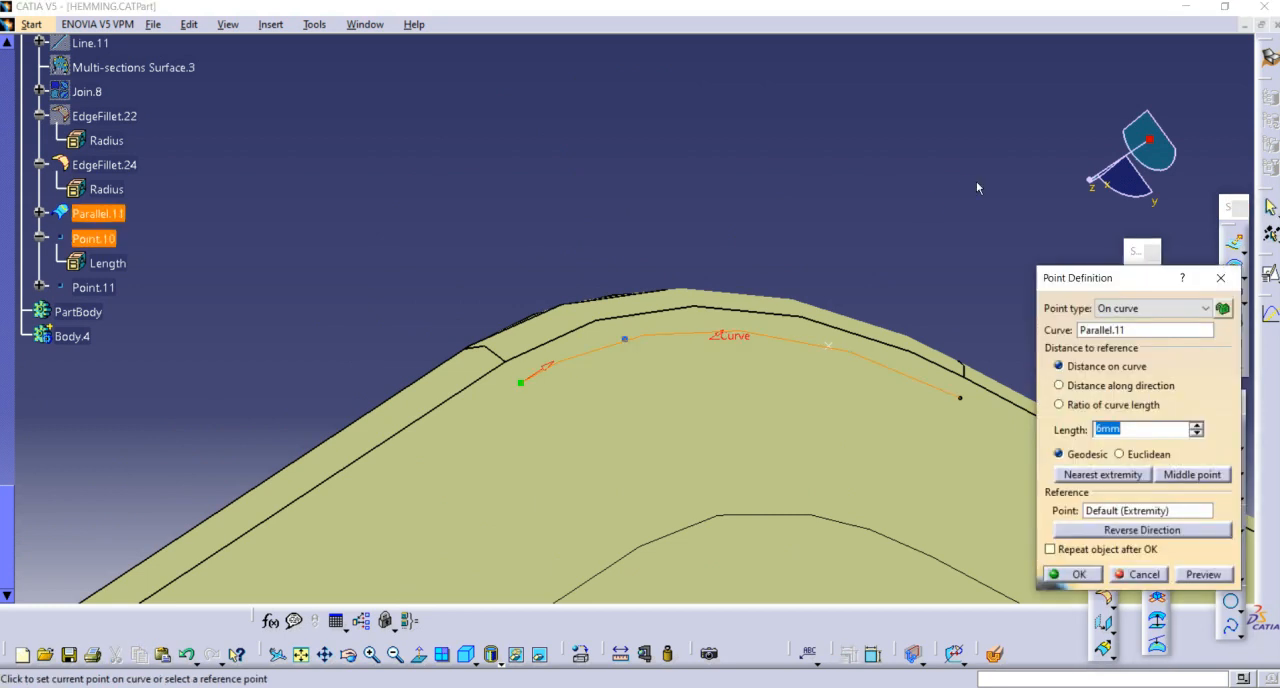
pyautogui.write('7')
pyautogui.press('Return')
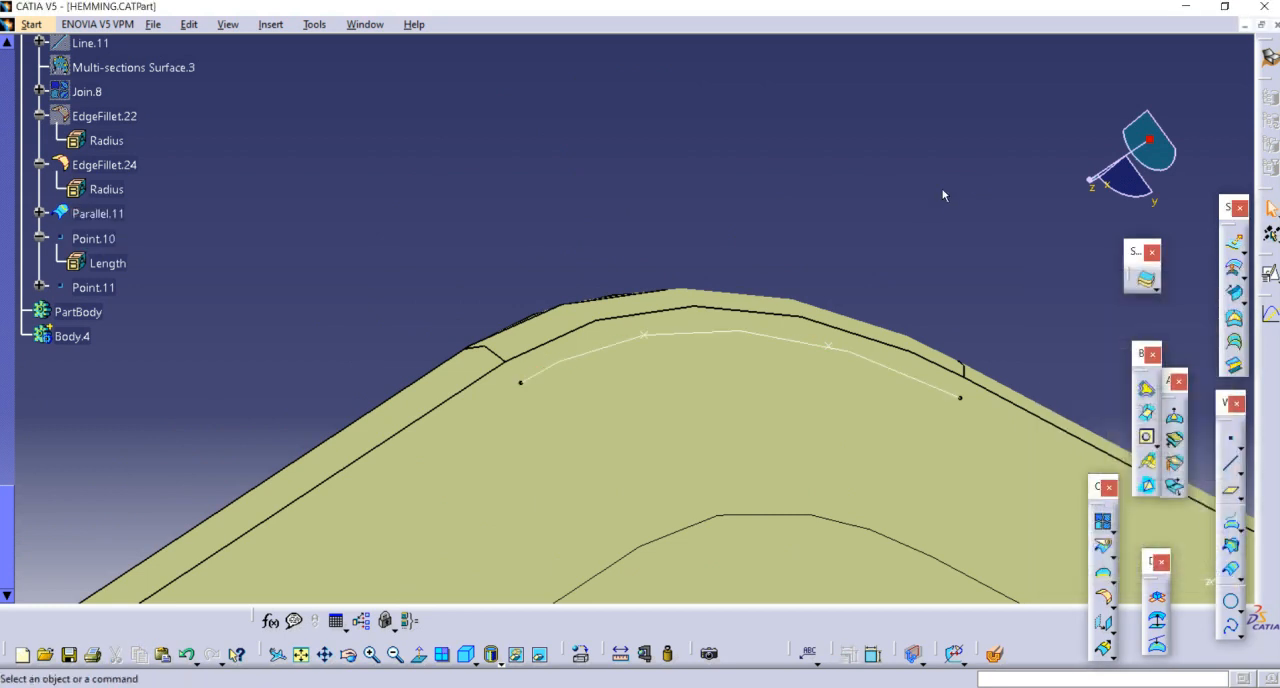
pyautogui.click(836, 348)
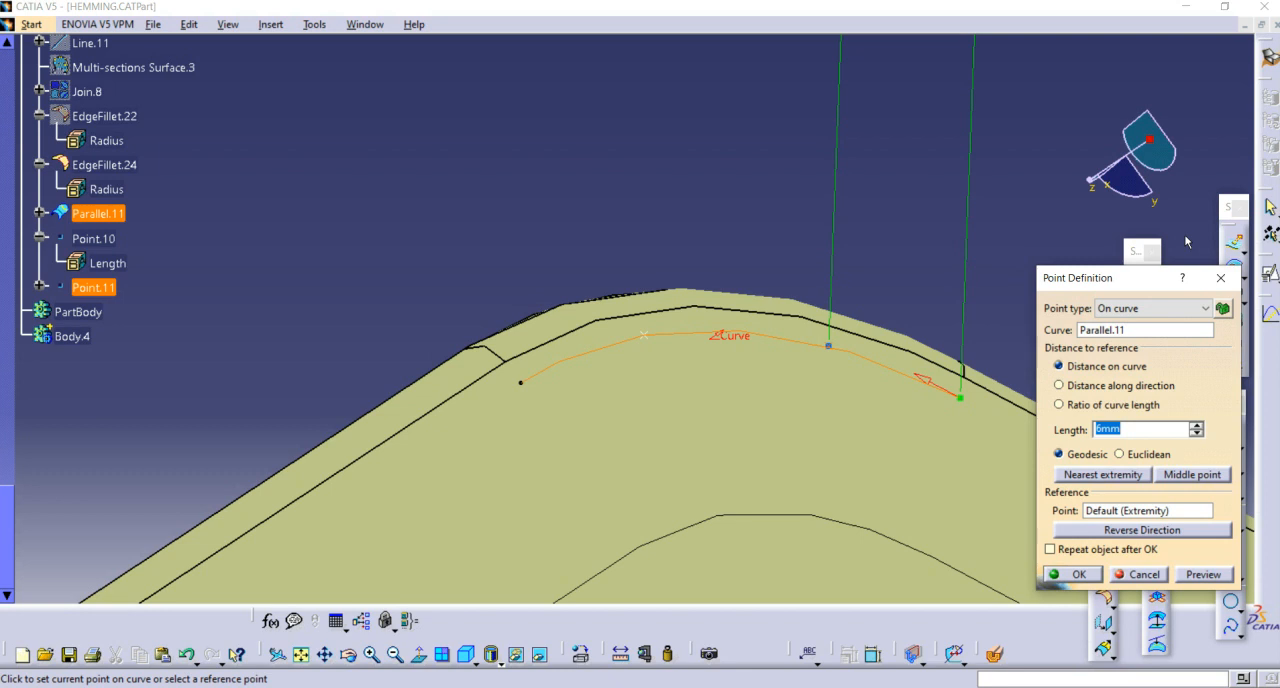
pyautogui.press('Return')
pyautogui.moveTo(757, 114); pyautogui.dragTo(774, 215, button='middle')
pyautogui.click(1103, 546)
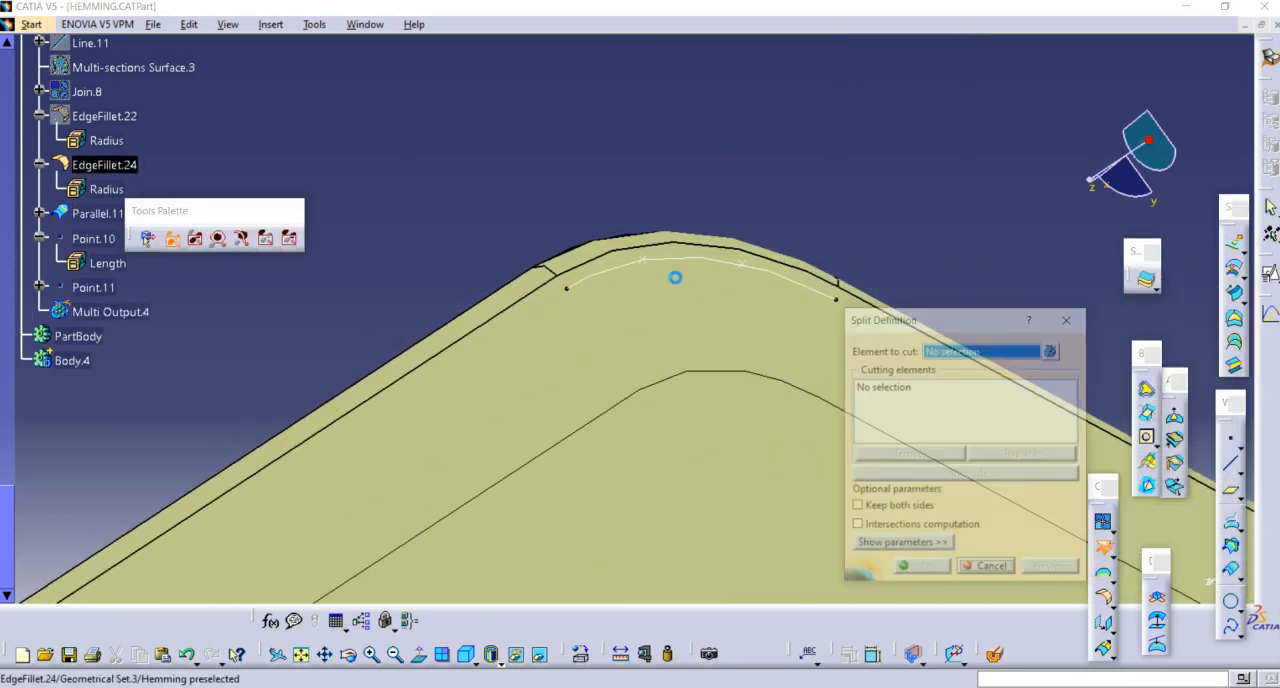
pyautogui.click(647, 268)
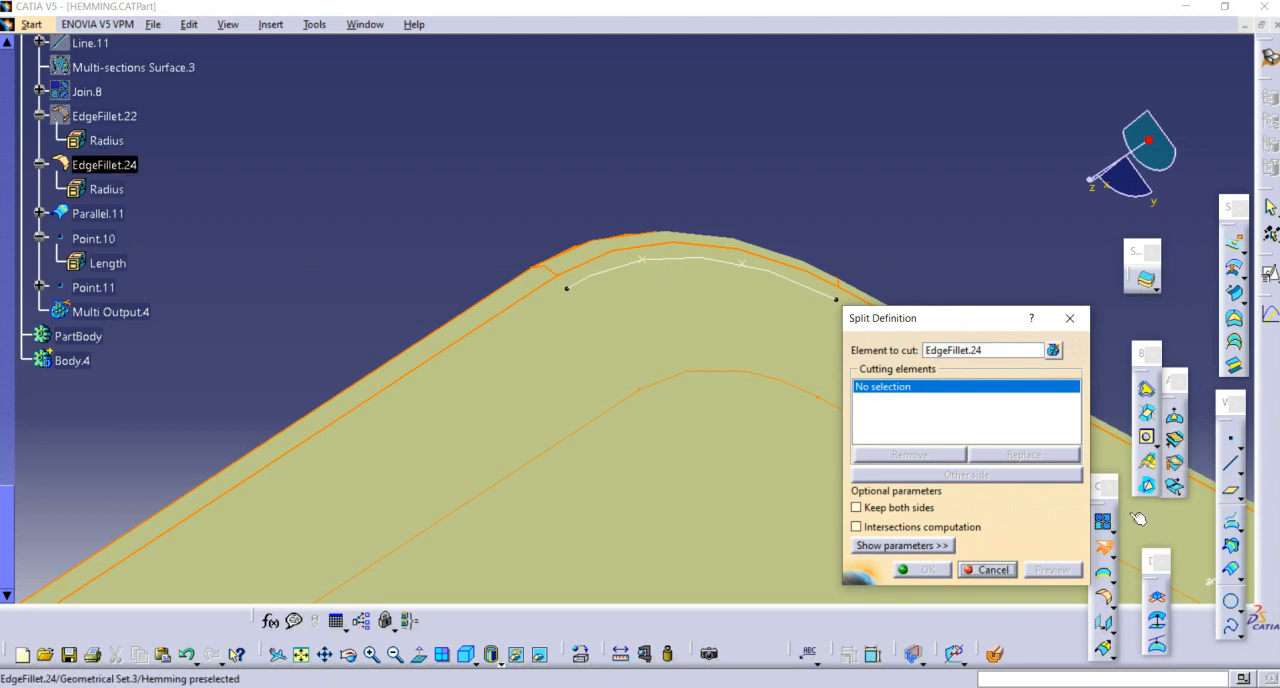
pyautogui.click(1103, 565)
# Step: Split Parallel.11 with Point.10 and Point.11, keeping only the middle segment between the two points
pyautogui.click(1103, 546)
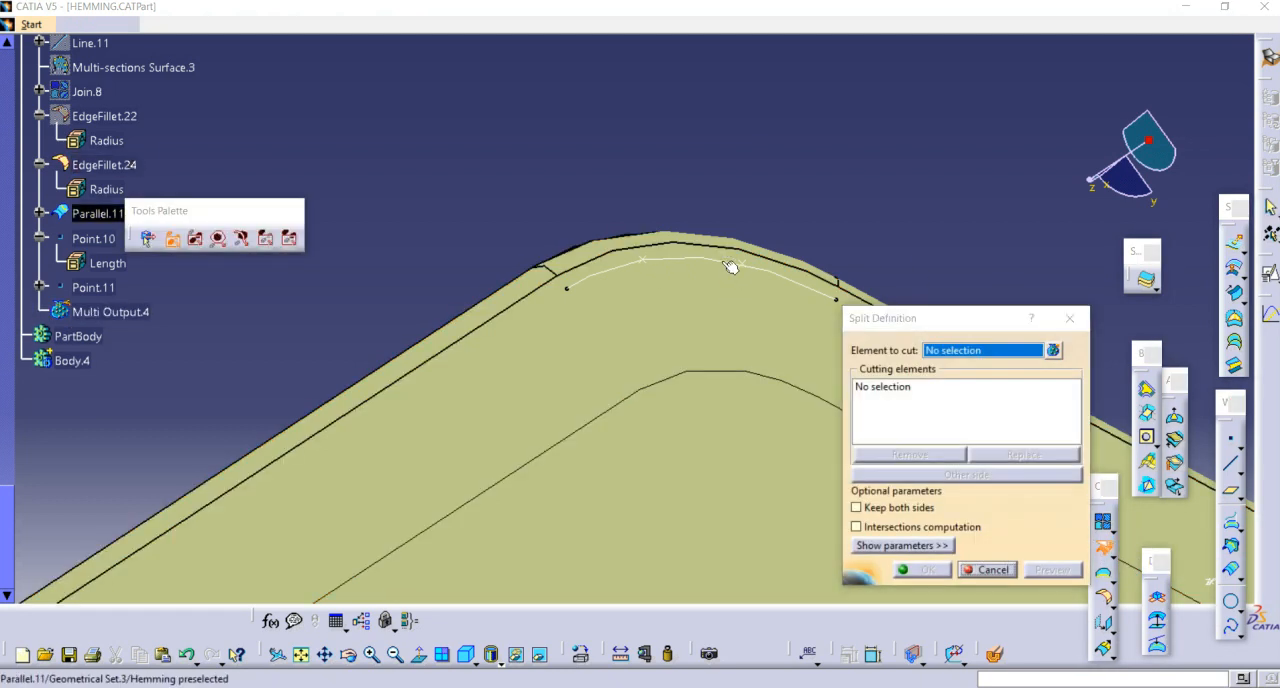
pyautogui.click(653, 263)
pyautogui.click(644, 261)
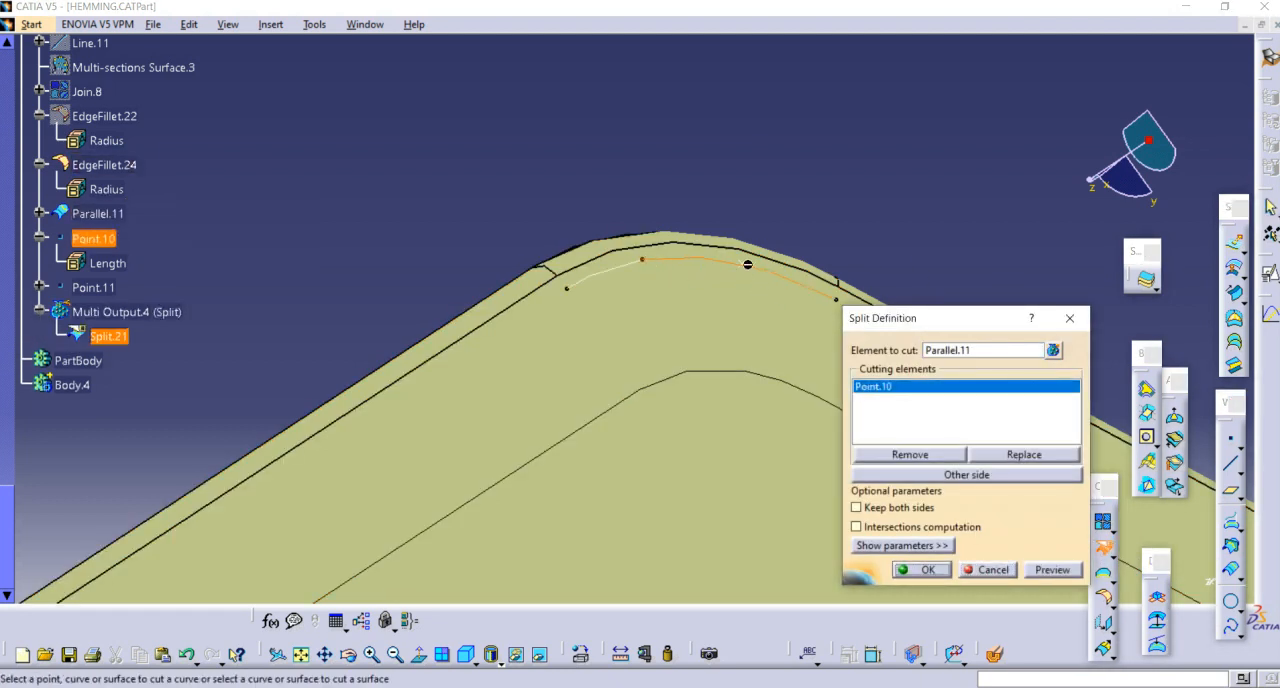
pyautogui.click(745, 265)
pyautogui.click(934, 569)
pyautogui.moveTo(811, 219); pyautogui.dragTo(820, 217, button='middle')
pyautogui.moveTo(836, 264); pyautogui.dragTo(827, 215, button='middle')
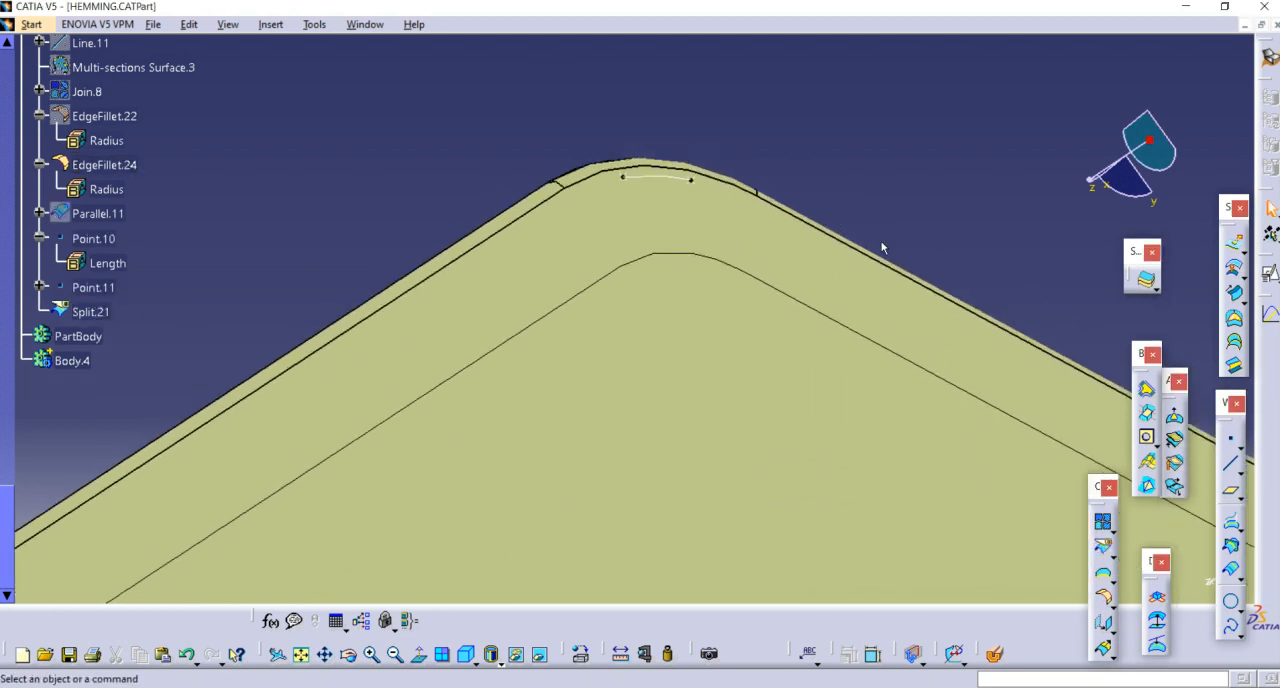
# Step: Start a spline and create its first point on EdgeFillet.24's inner straight edge, about 10 mm from the corner curve's end
pyautogui.click(1232, 628)
pyautogui.rightClick(1005, 372)
pyautogui.click(1040, 376)
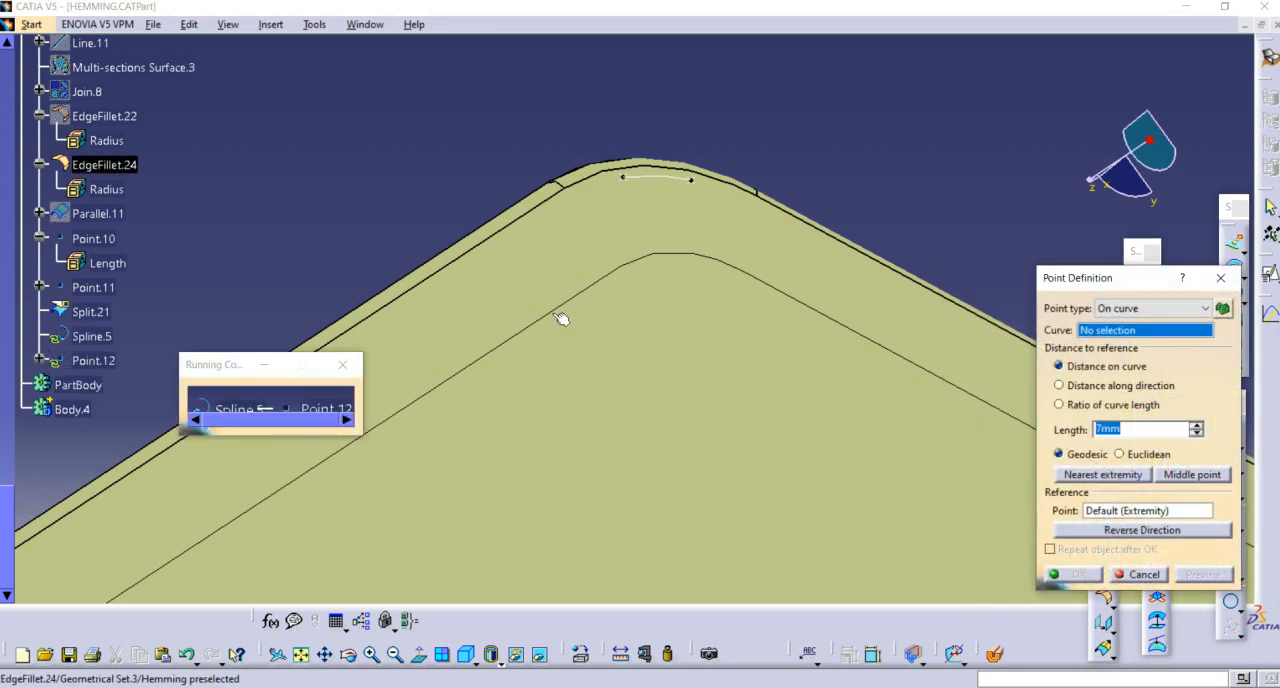
pyautogui.click(556, 311)
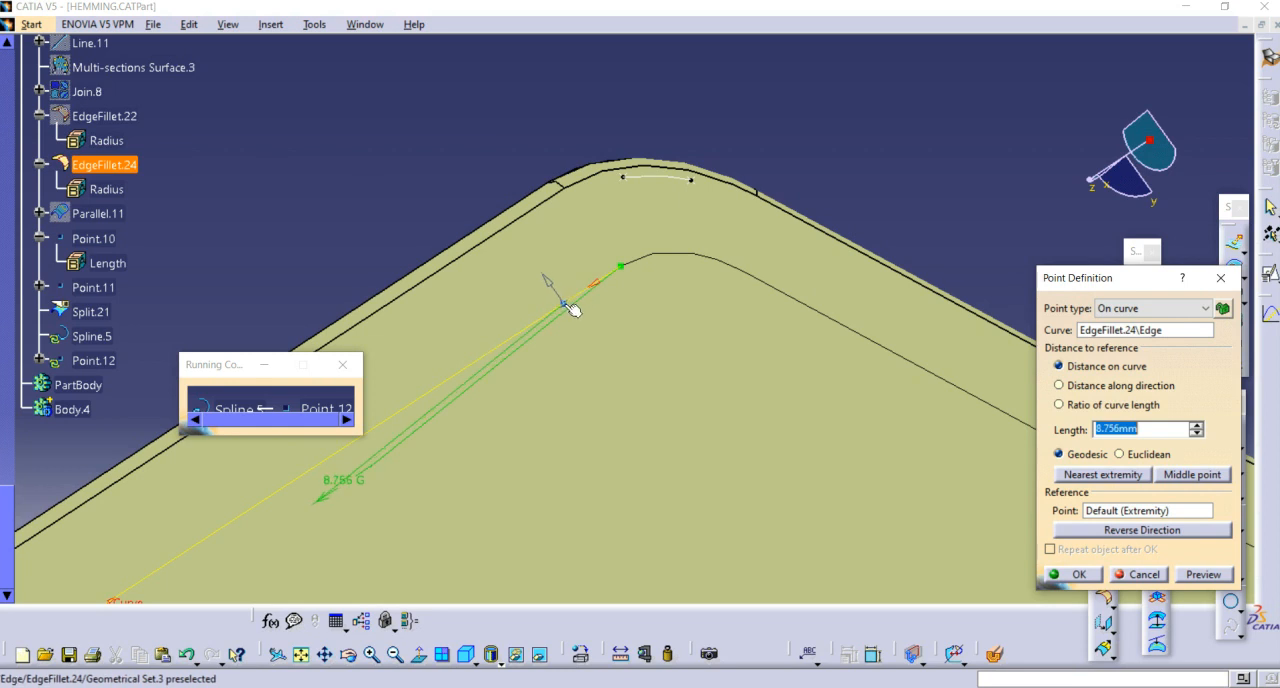
pyautogui.click(563, 309)
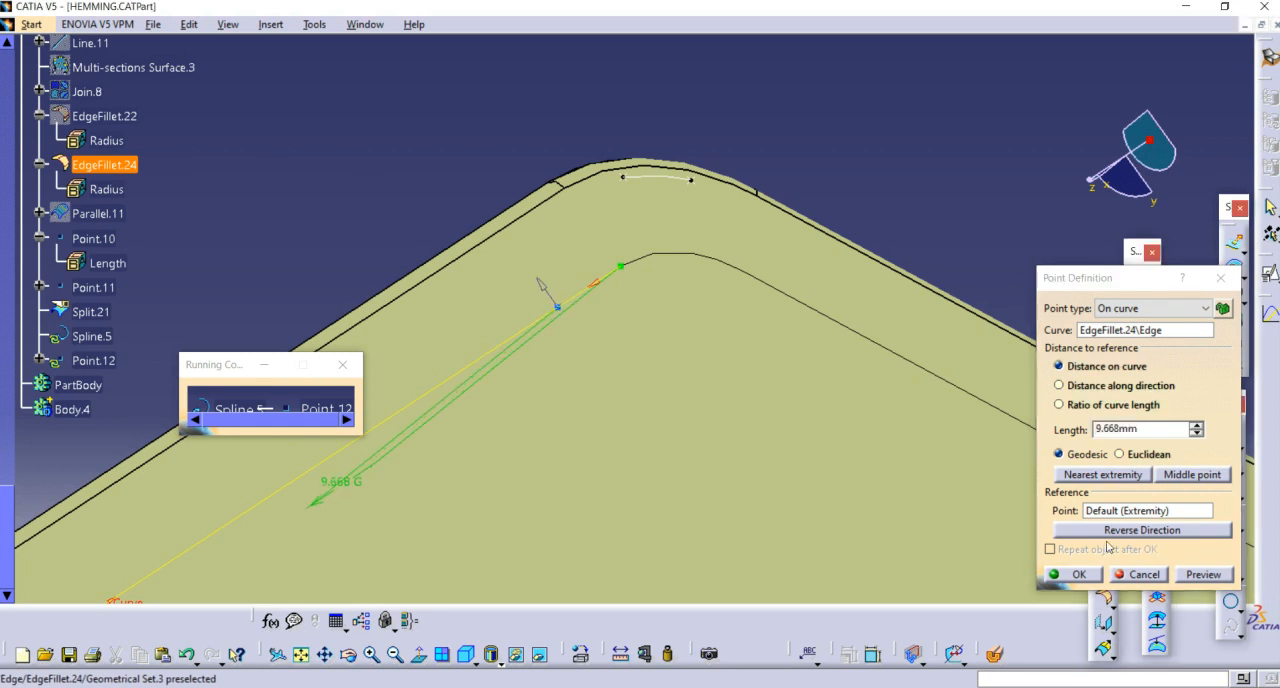
pyautogui.click(1070, 574)
# Step: Make the spline tangent to the inner edge at its first point, add Point.10 tangent to Split.21, and reverse the first tangent
pyautogui.moveTo(600, 229); pyautogui.dragTo(648, 190, button='middle')
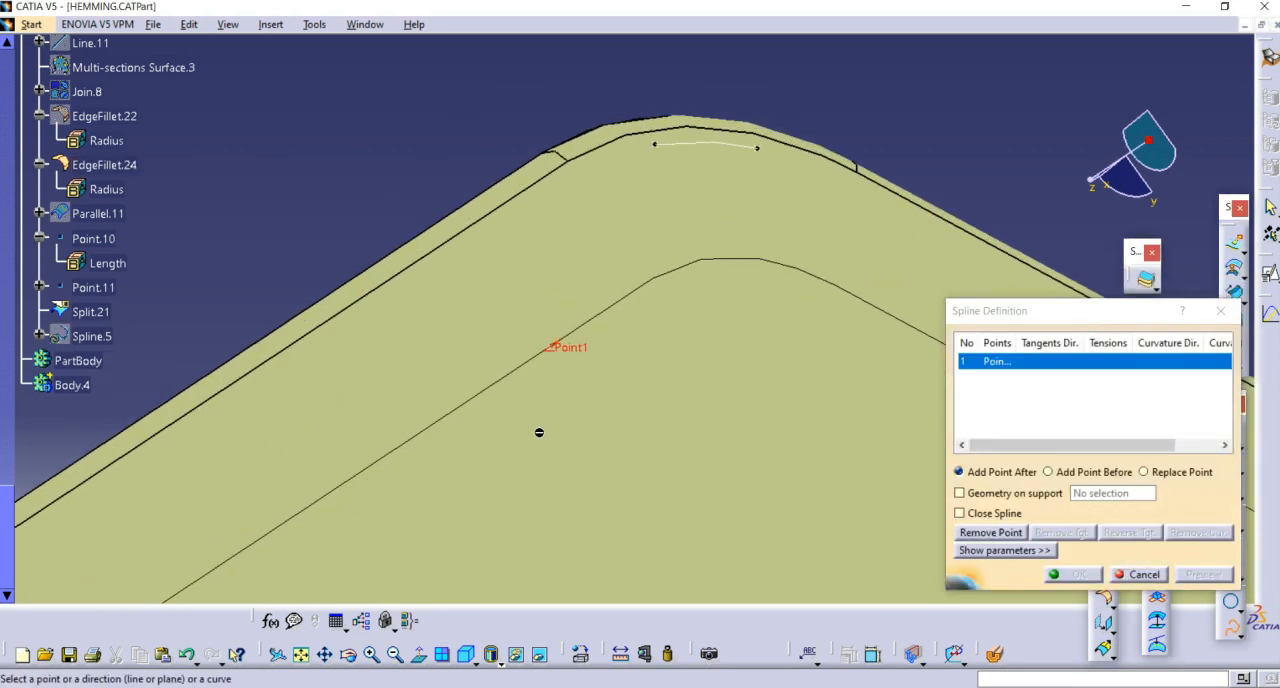
pyautogui.click(494, 387)
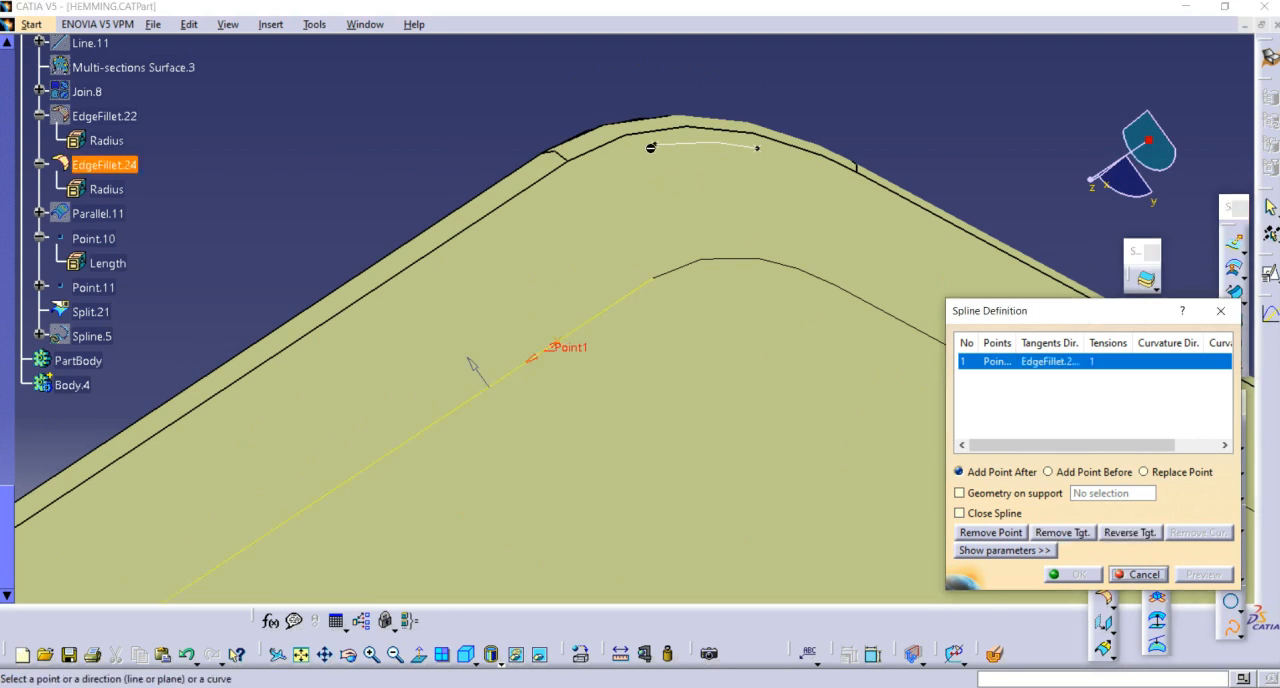
pyautogui.click(651, 147)
pyautogui.click(703, 146)
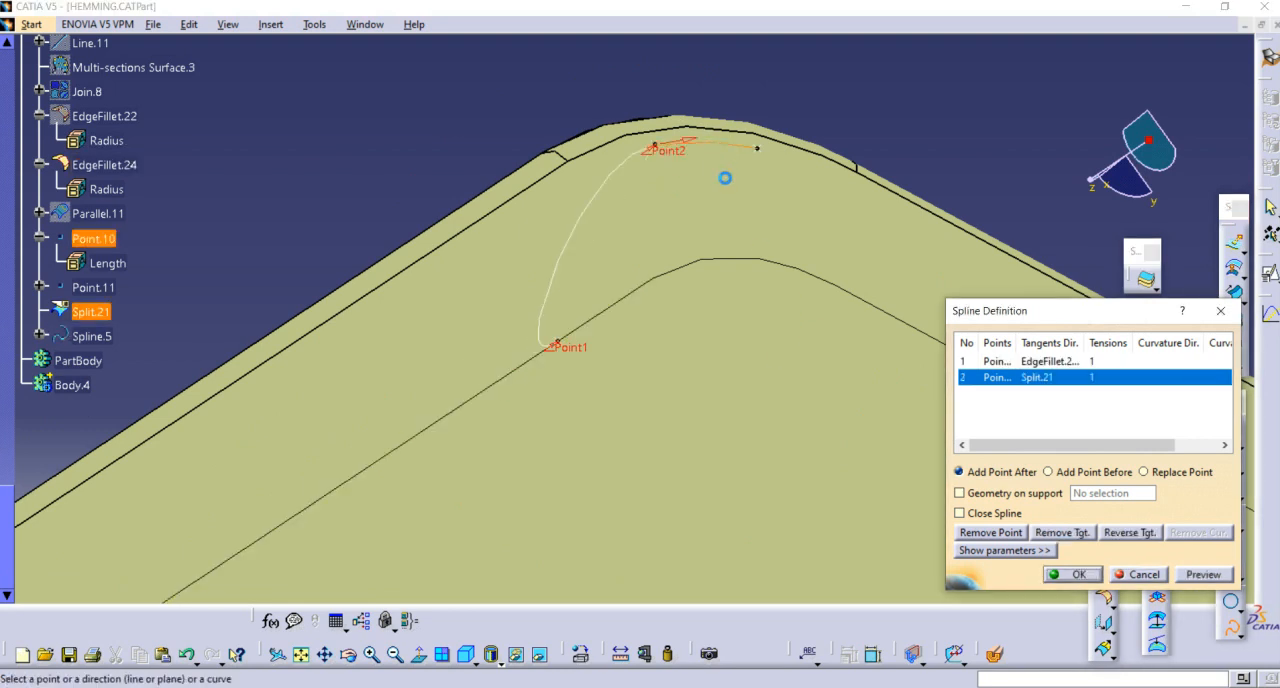
pyautogui.moveTo(650, 252); pyautogui.dragTo(714, 200, button='middle')
pyautogui.click(621, 293)
pyautogui.click(621, 295)
pyautogui.moveTo(708, 287); pyautogui.dragTo(580, 312, button='middle')
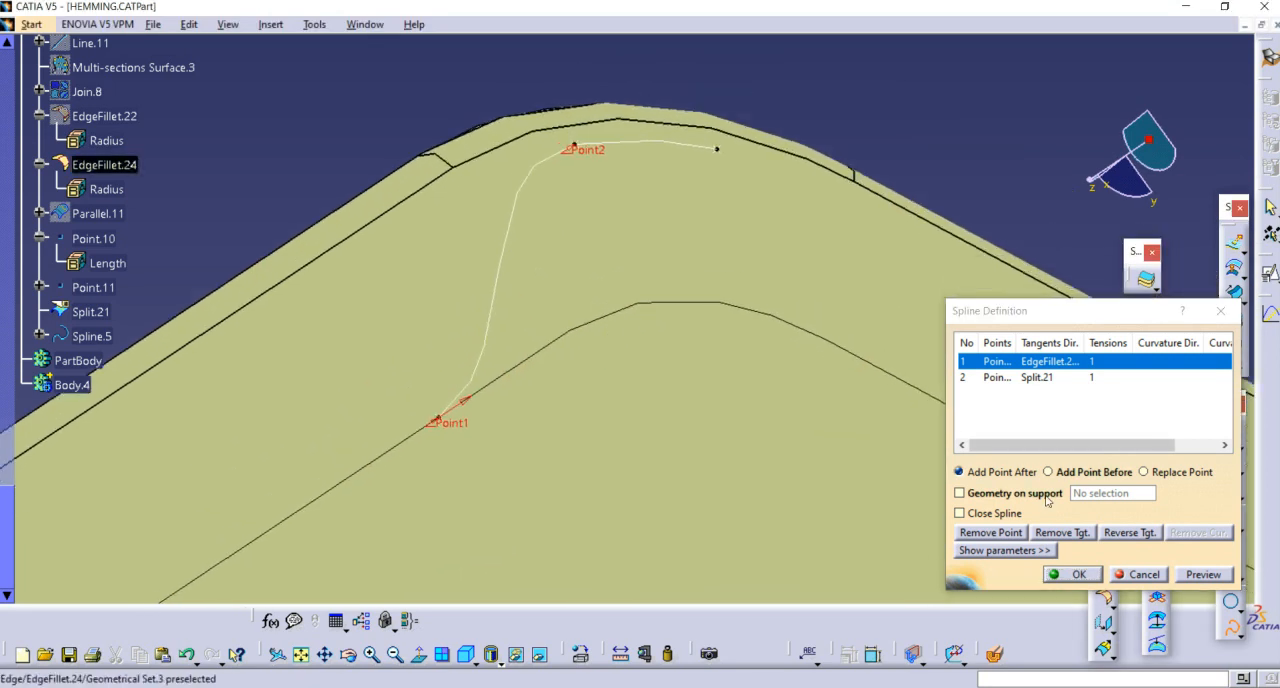
# Step: Constrain the first spline to lie on EdgeFillet.24 as support and create it
pyautogui.click(1014, 493)
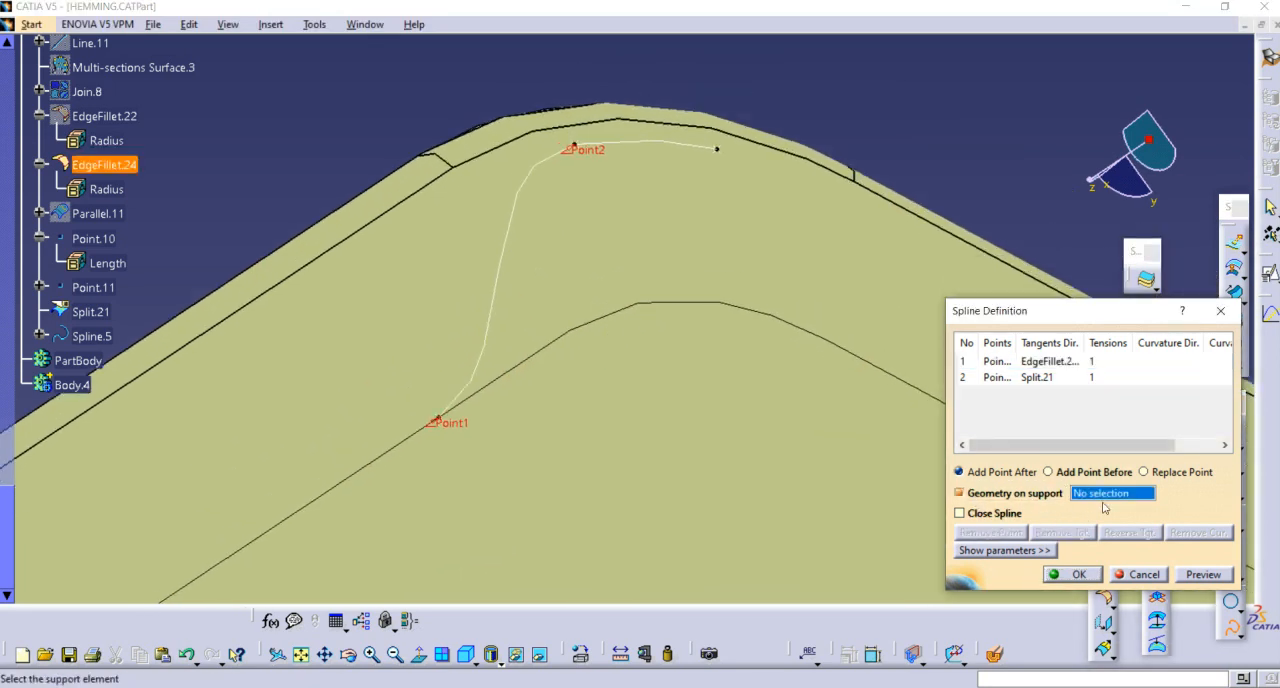
pyautogui.click(668, 268)
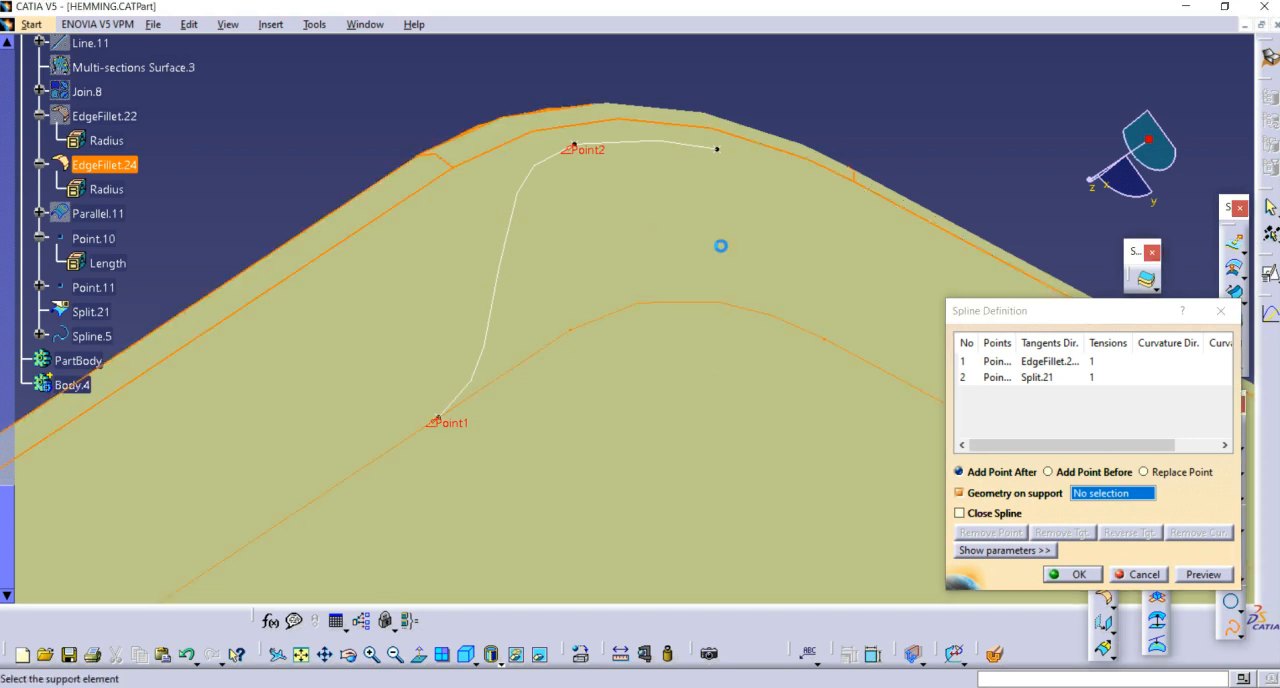
pyautogui.click(1066, 575)
pyautogui.moveTo(909, 246); pyautogui.dragTo(390, 460, button='middle')
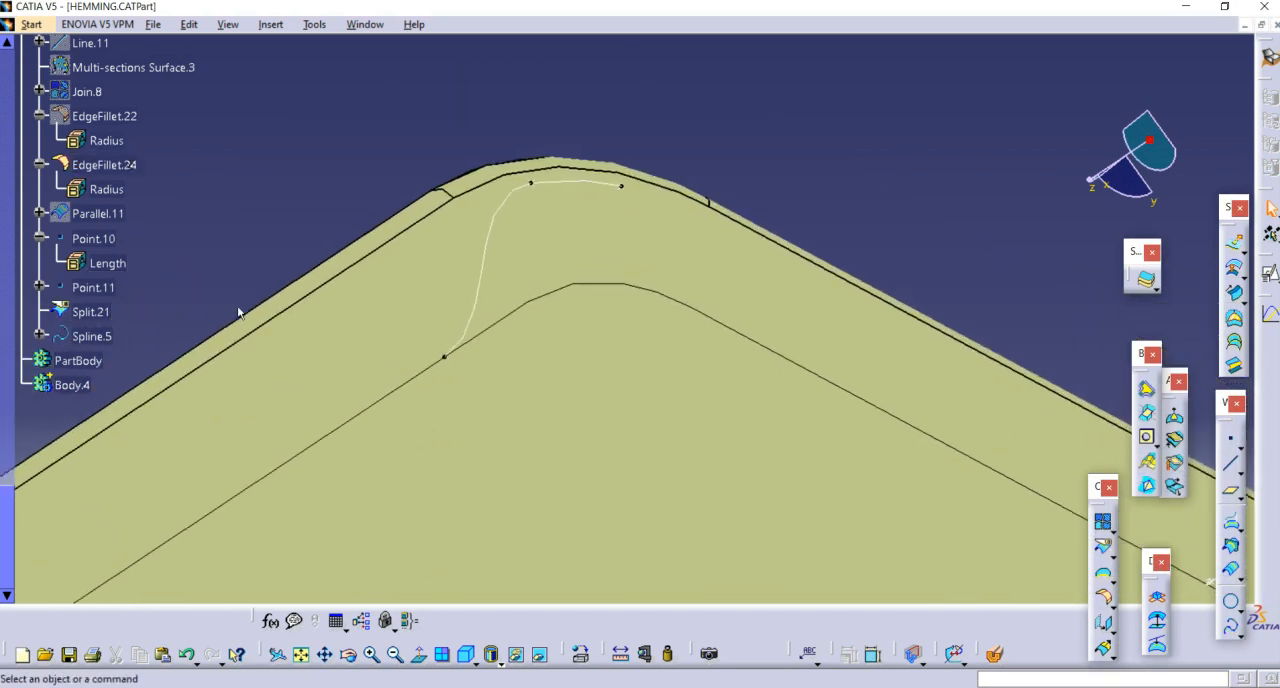
# Step: Set the on-curve length of Point.12, the start point of Spline.5, to 20 mm
pyautogui.click(40, 336)
pyautogui.doubleClick(108, 386)
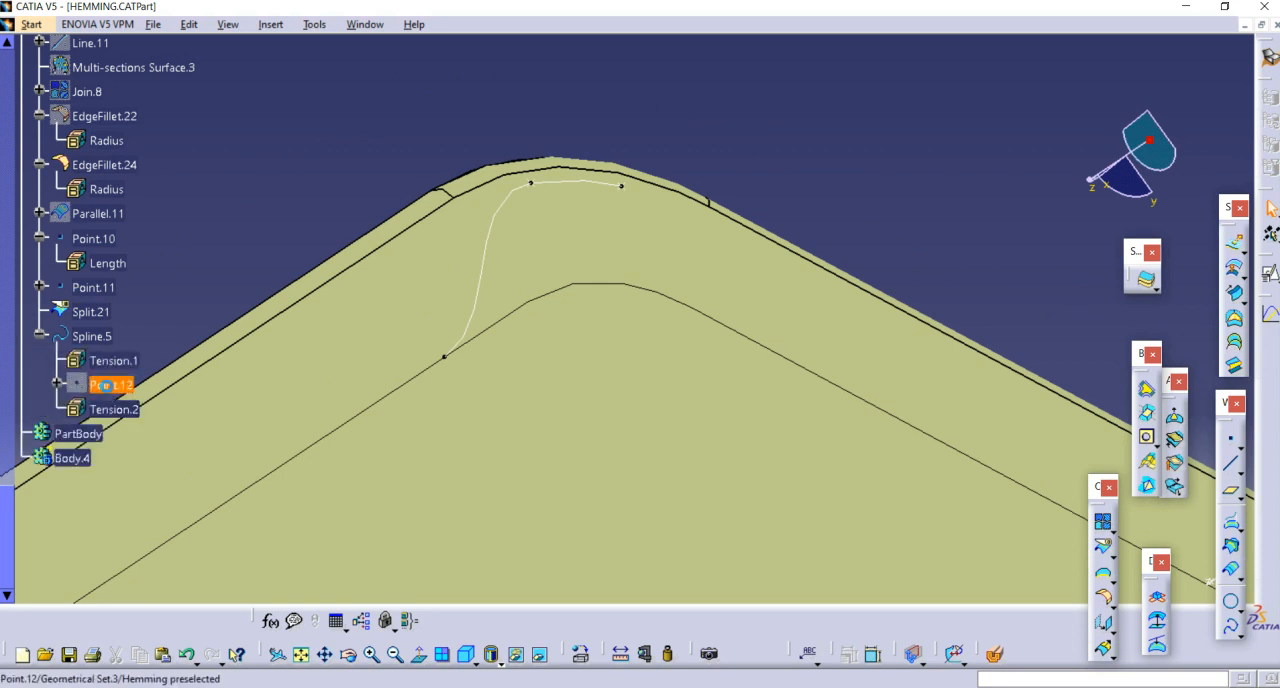
pyautogui.moveTo(509, 336); pyautogui.dragTo(644, 261, button='middle')
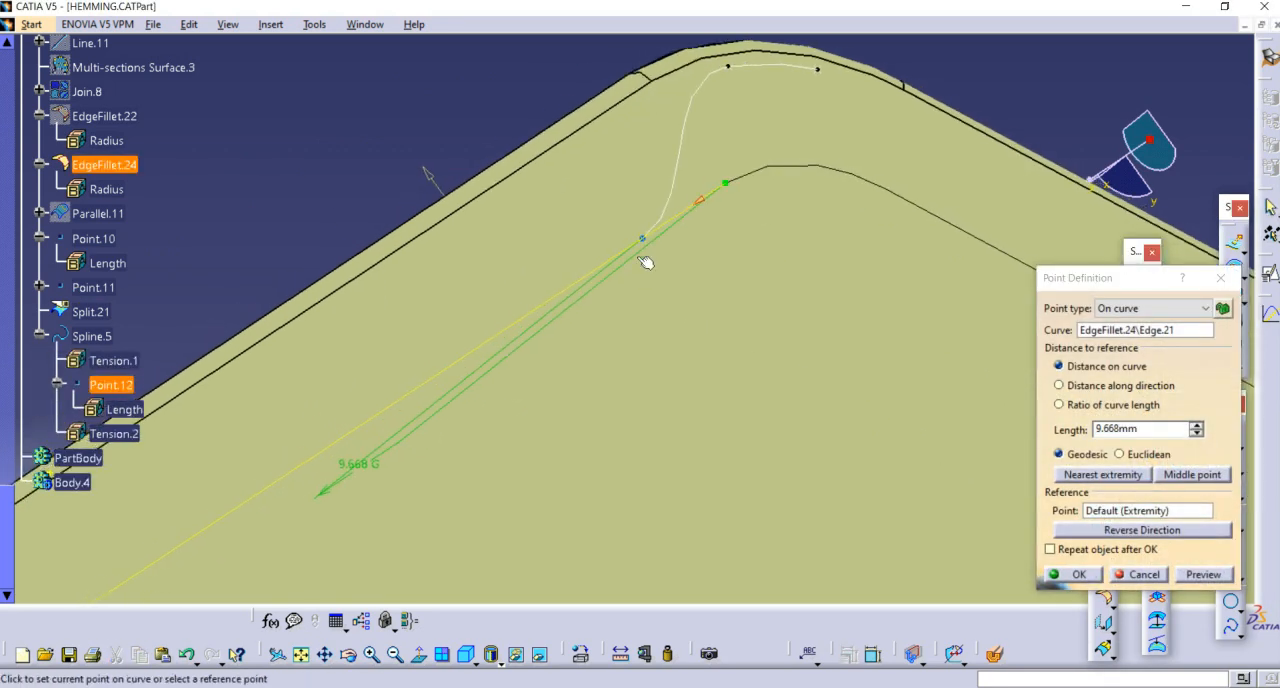
pyautogui.click(1195, 427)
pyautogui.click(1196, 425)
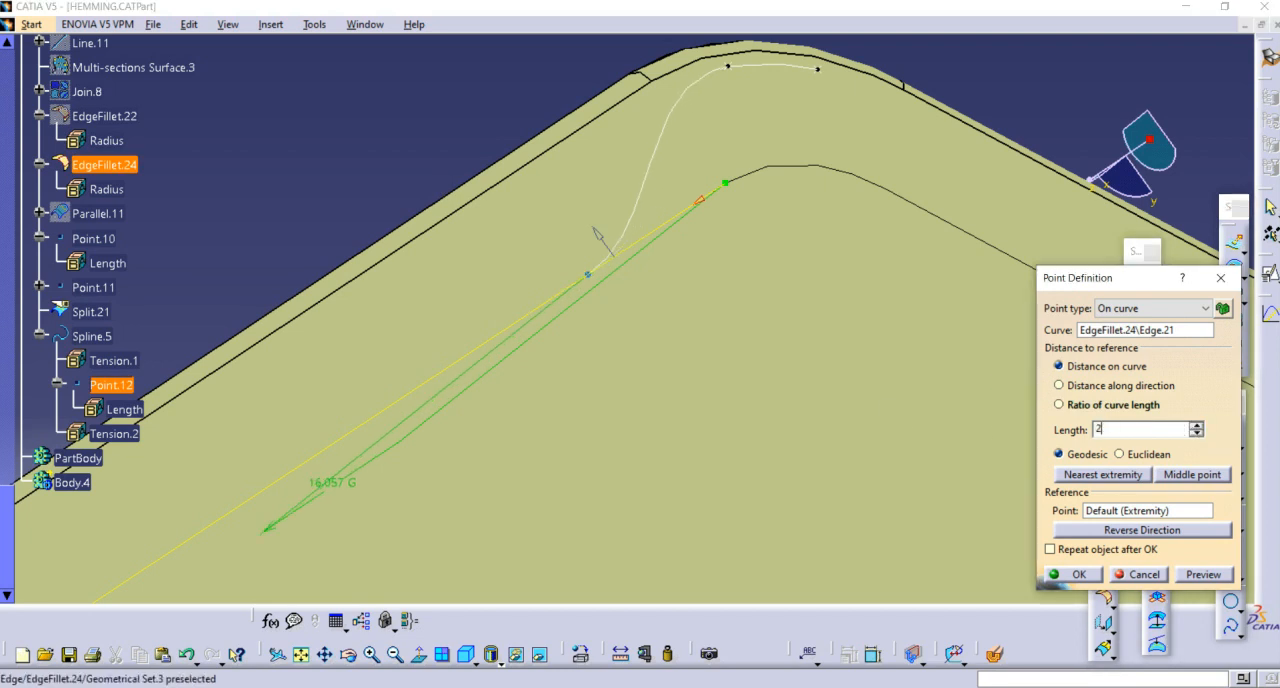
pyautogui.moveTo(632, 277); pyautogui.dragTo(512, 343, button='middle')
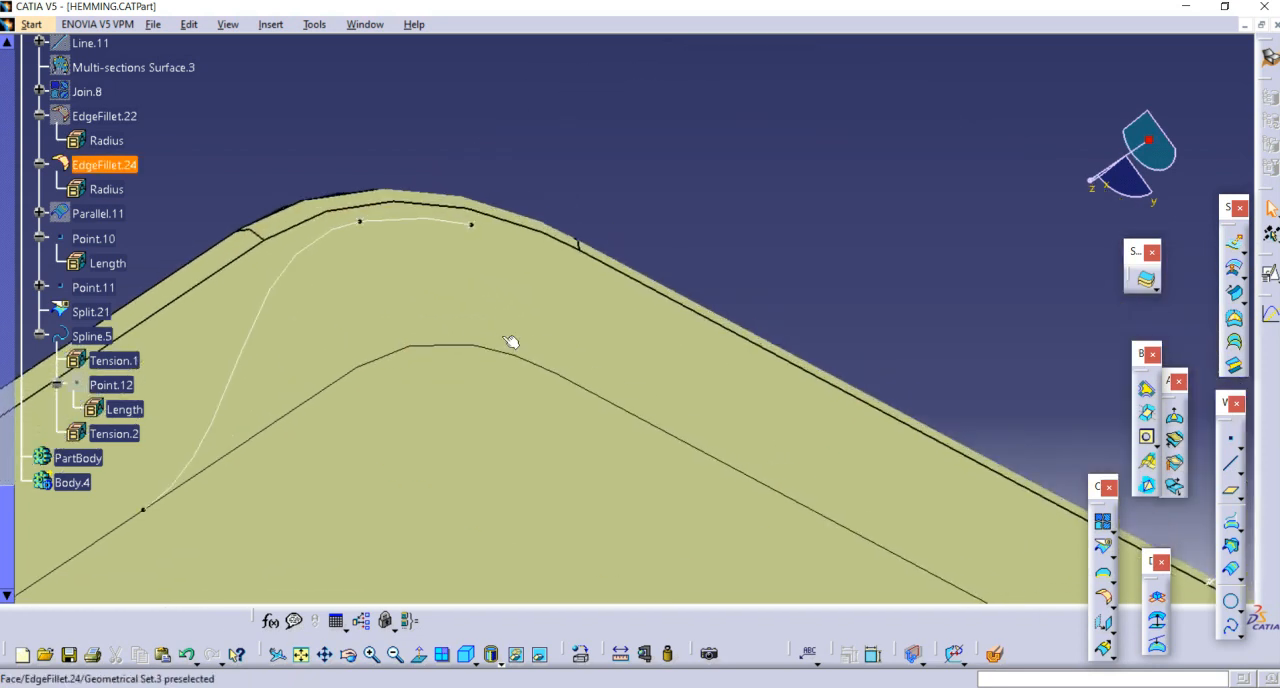
# Step: Start a second spline and create its first point on the inner edge across the corner, at about 99.6 mm along the curve
pyautogui.moveTo(640, 380); pyautogui.dragTo(890, 352, button='middle')
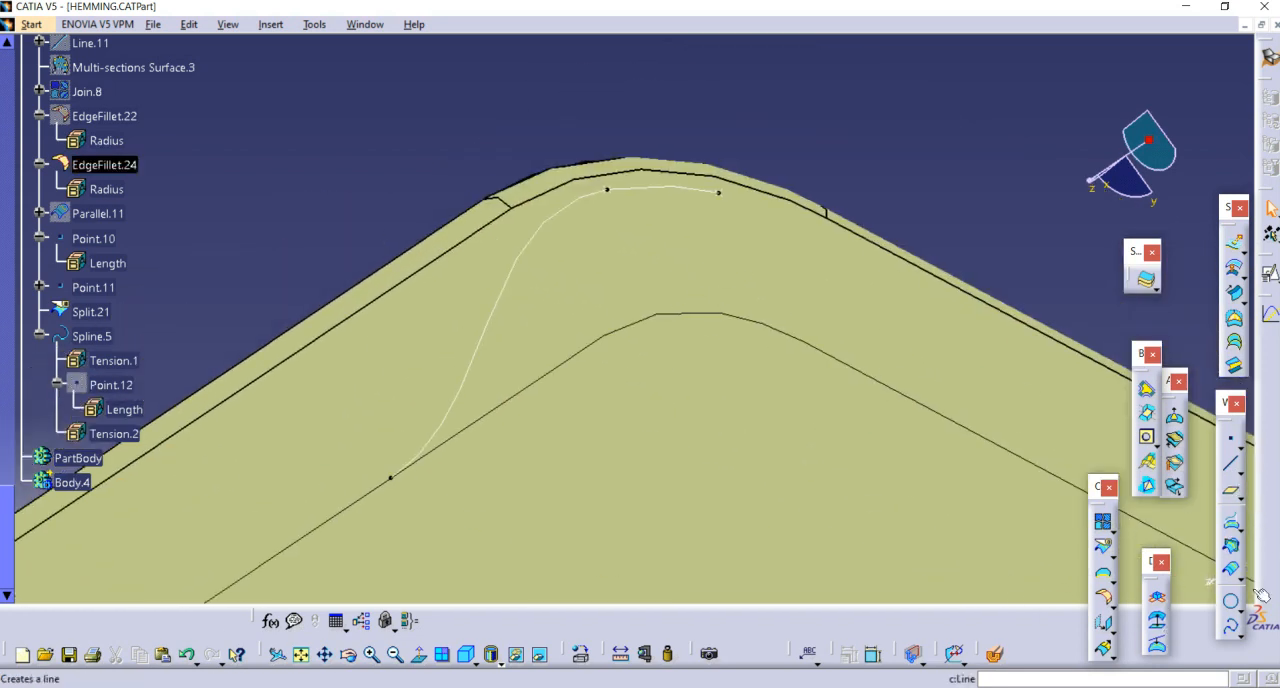
pyautogui.click(1230, 627)
pyautogui.moveTo(840, 163); pyautogui.dragTo(699, 181, button='middle')
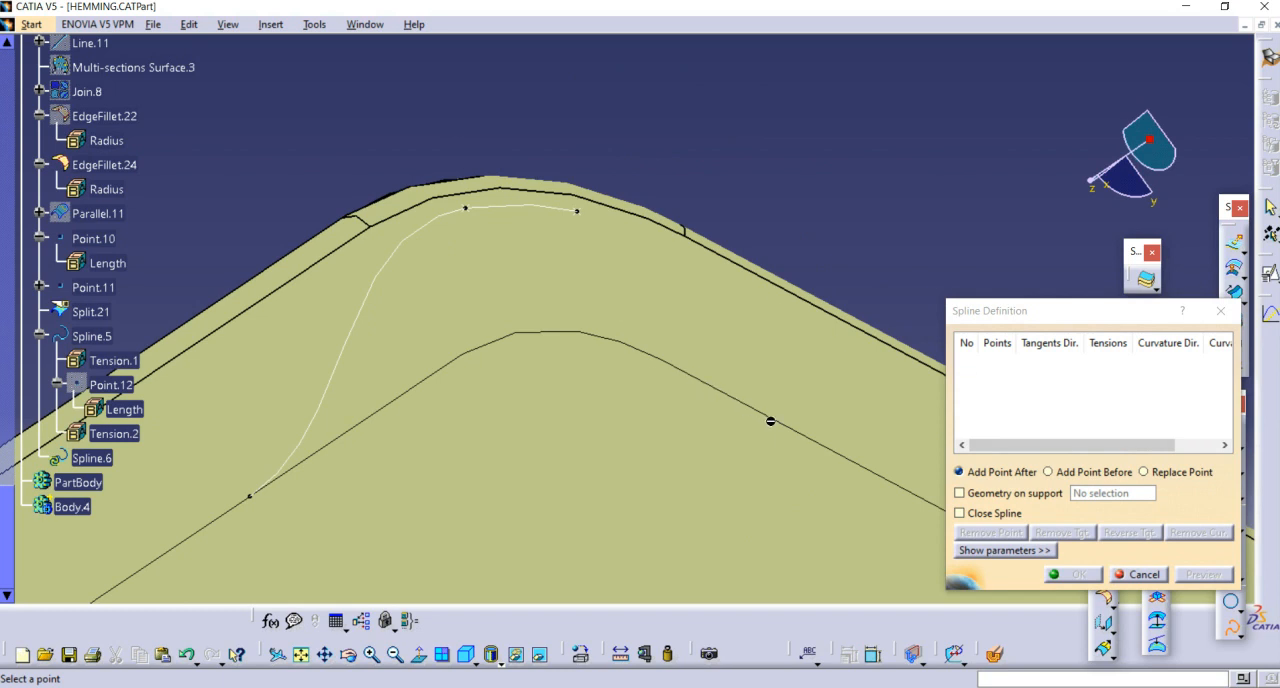
pyautogui.rightClick(1056, 368)
pyautogui.click(1016, 373)
pyautogui.rightClick(1008, 360)
pyautogui.click(975, 350)
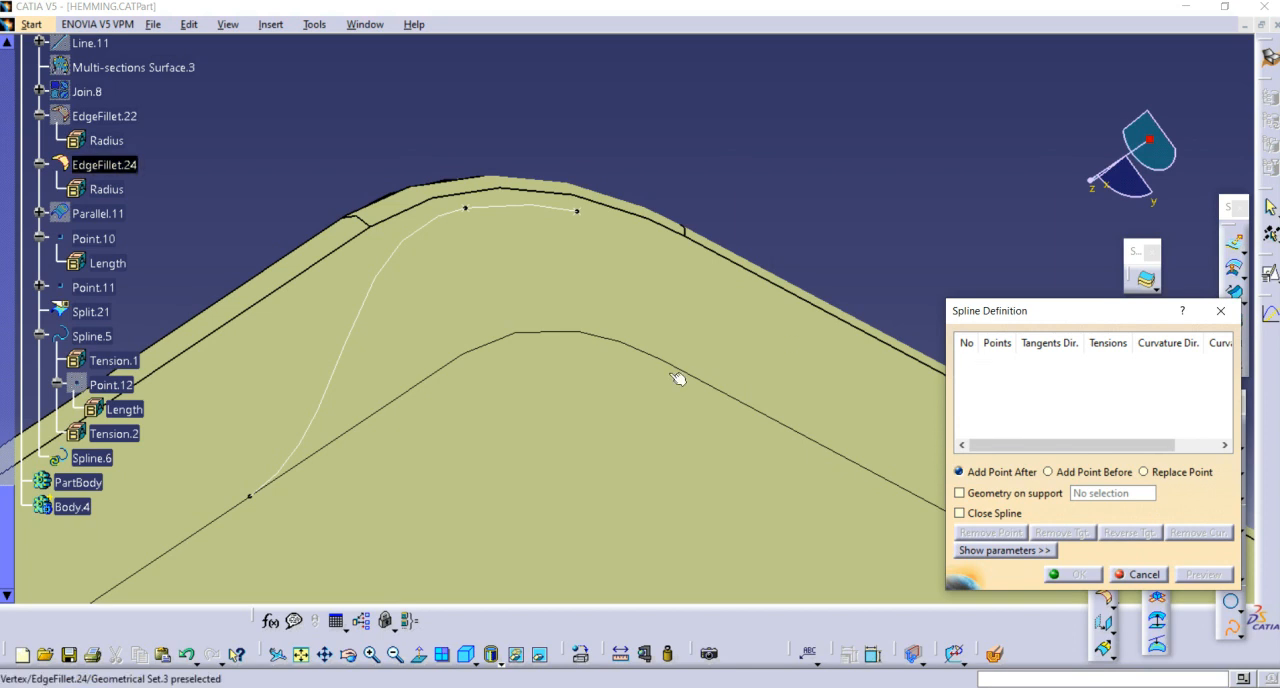
pyautogui.rightClick(1003, 363)
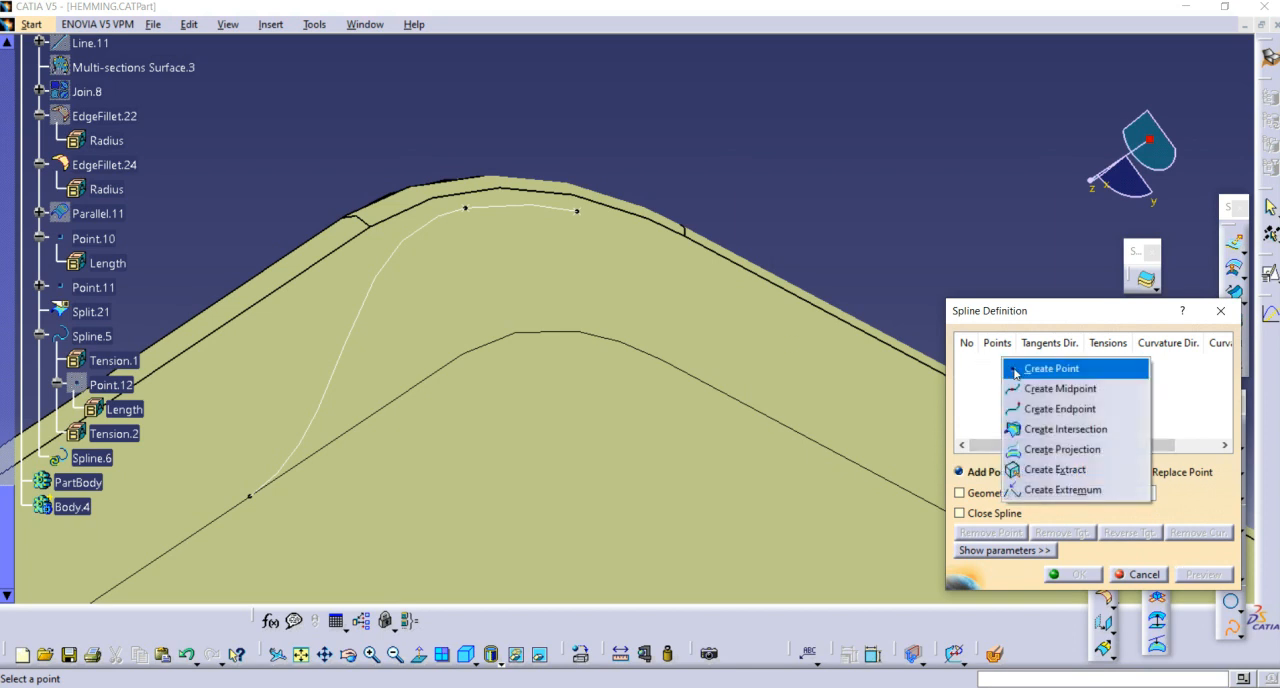
pyautogui.click(1030, 367)
pyautogui.click(778, 420)
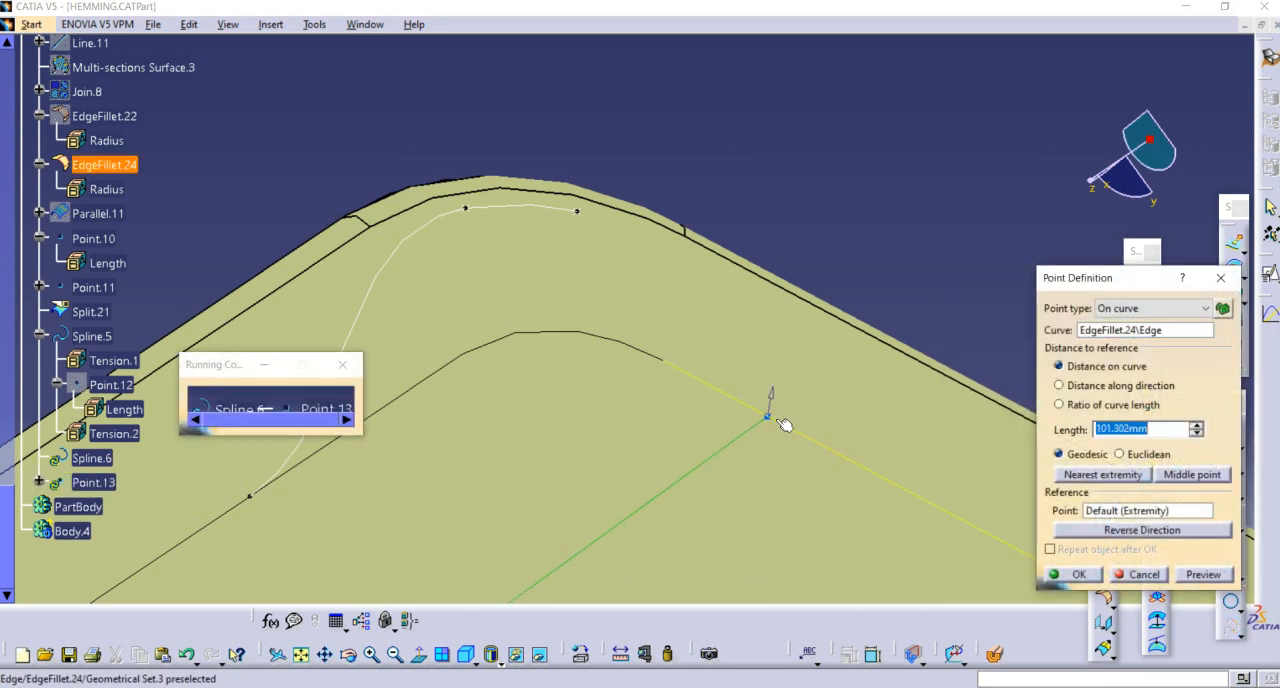
pyautogui.click(1093, 573)
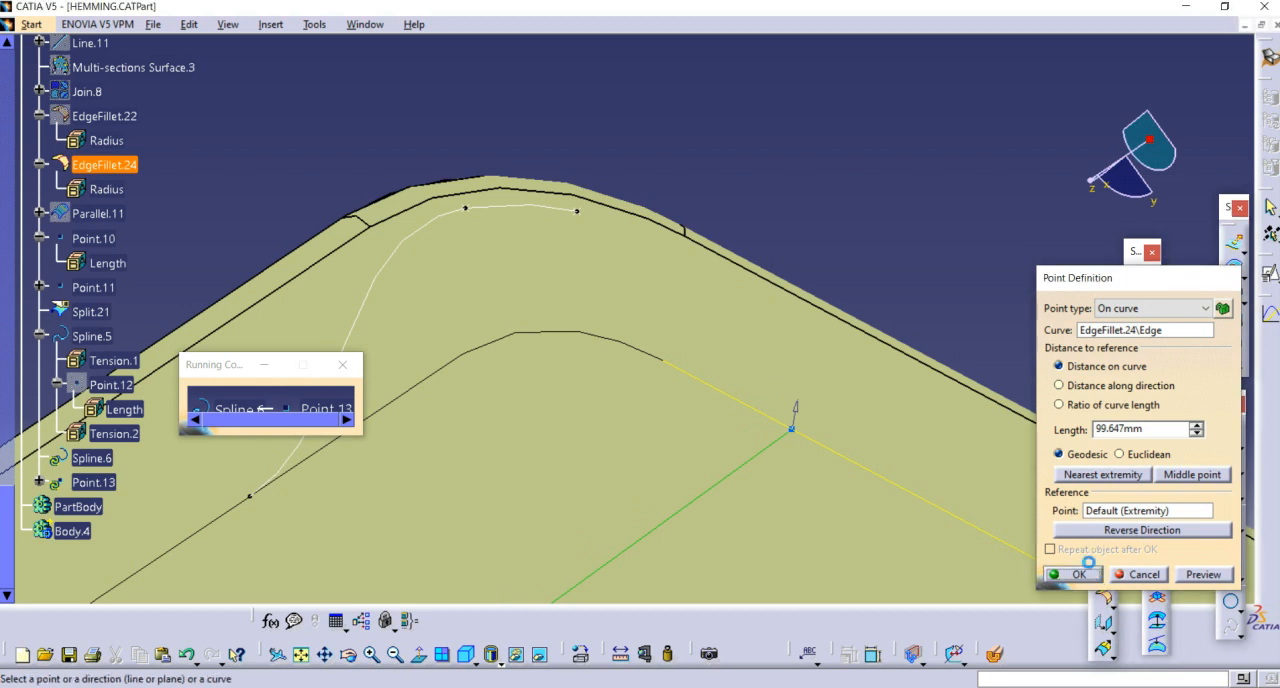
# Step: Make the second spline tangent to its starting edge, add Point.11 tangent to Split.21, and reverse the tangent at Point.11
pyautogui.moveTo(837, 354)
pyautogui.mouseDown(button='middle')
pyautogui.moveTo(814, 283)
pyautogui.moveTo(832, 370)
pyautogui.mouseUp(button='middle')
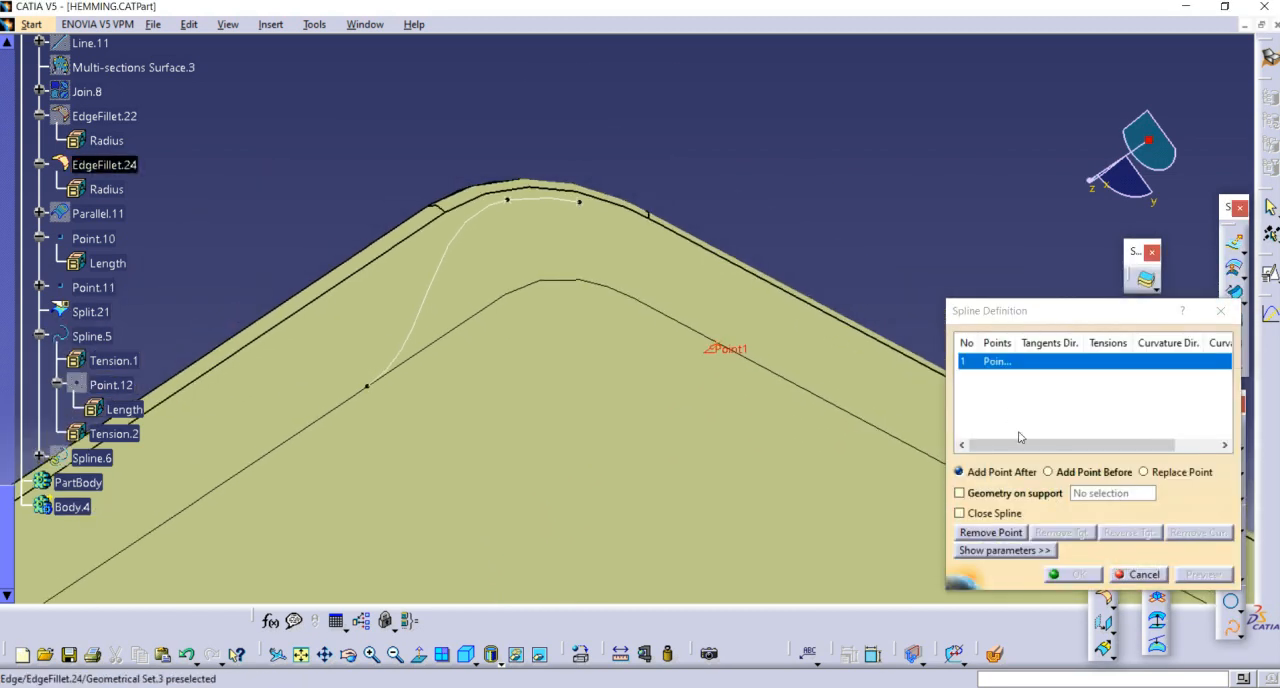
pyautogui.click(773, 372)
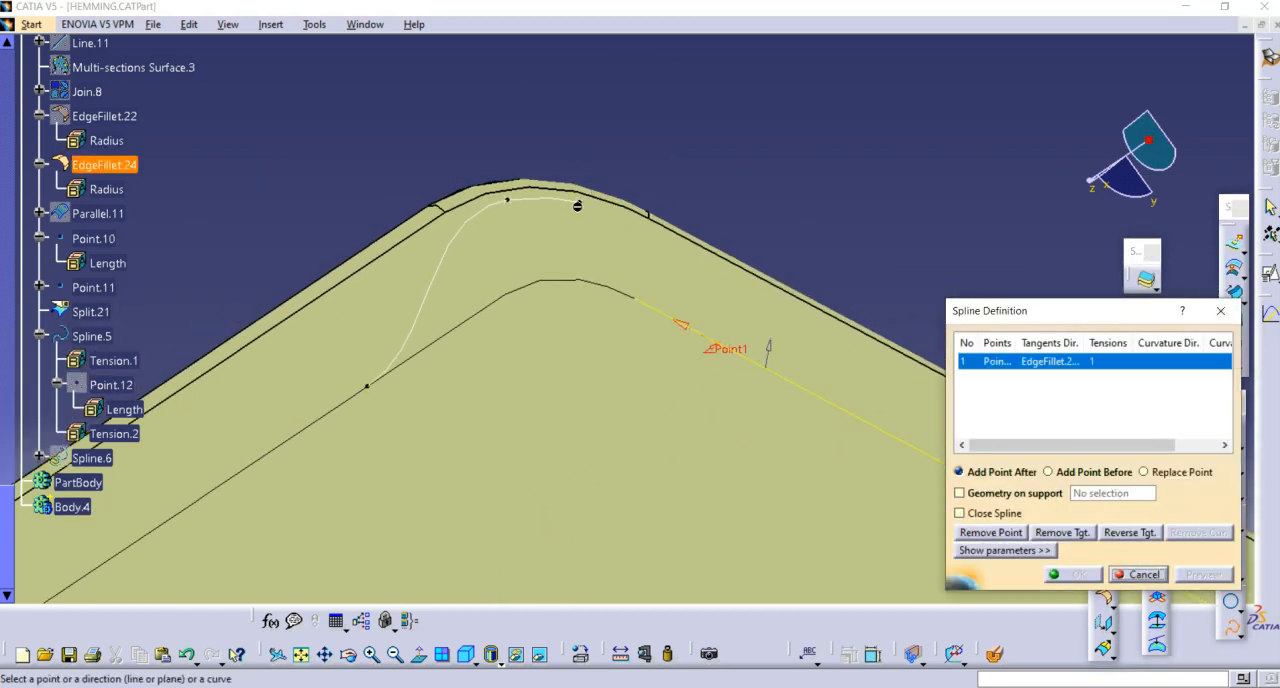
pyautogui.click(577, 205)
pyautogui.moveTo(577, 205); pyautogui.dragTo(646, 285, button='middle')
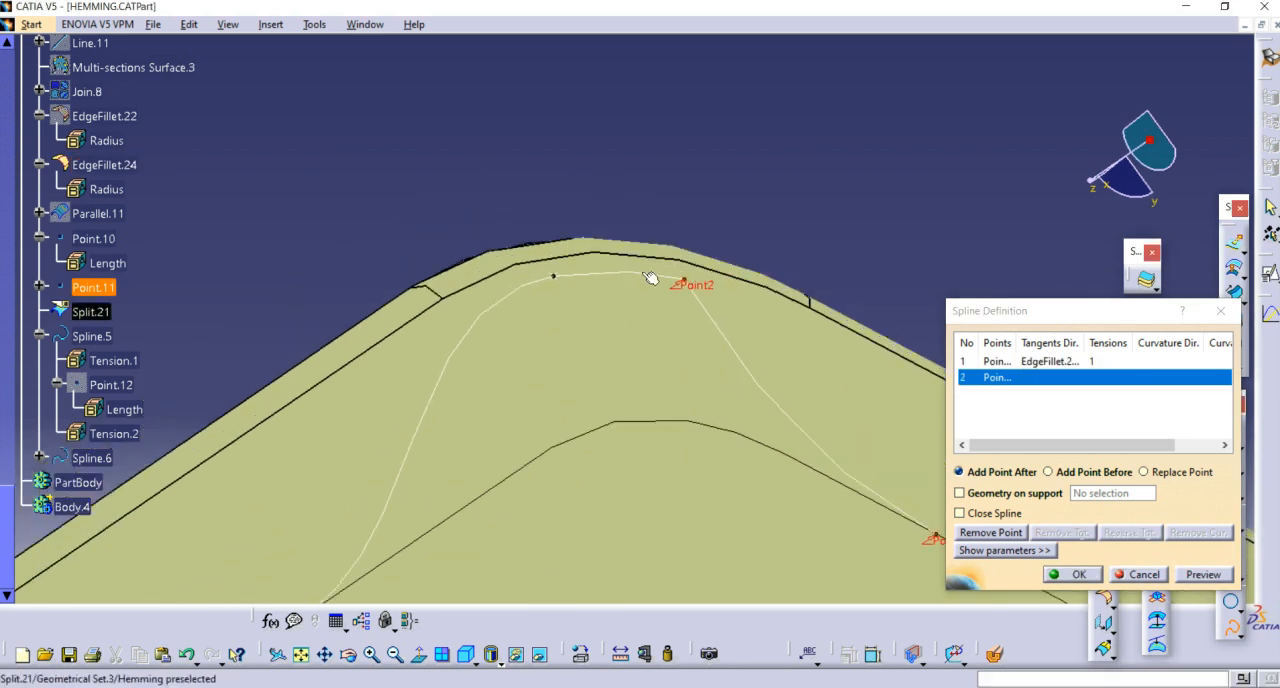
pyautogui.click(748, 352)
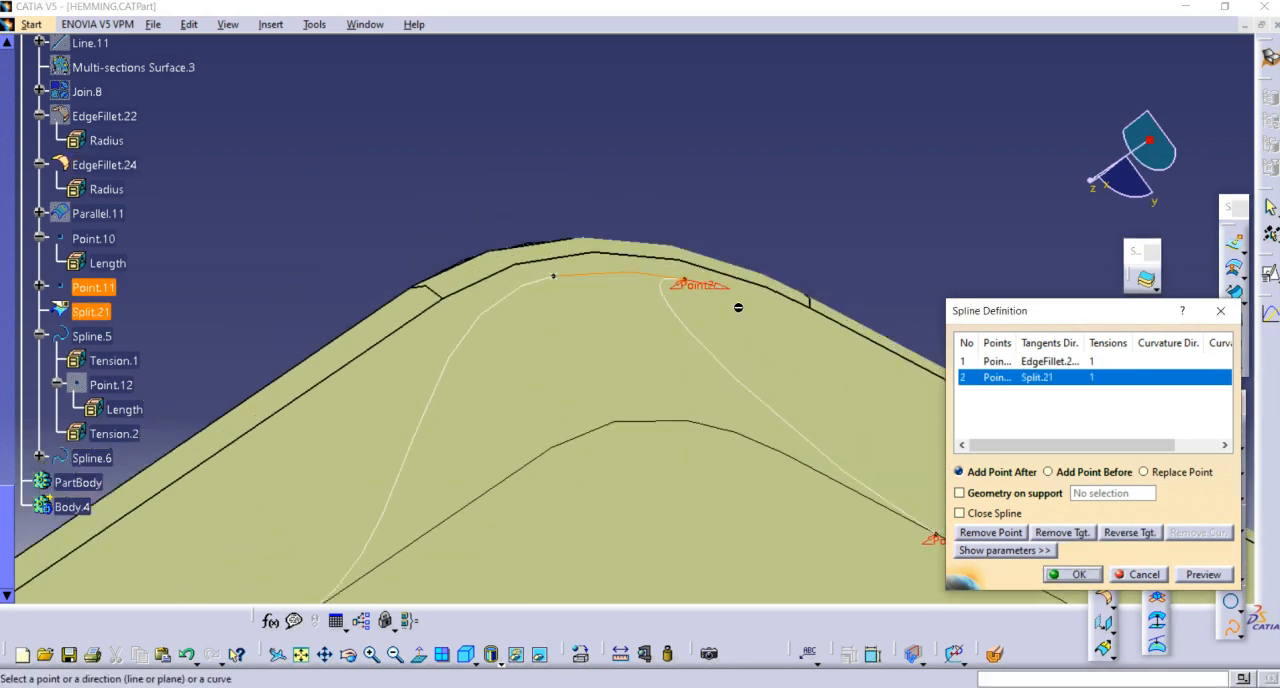
pyautogui.click(714, 286)
pyautogui.moveTo(625, 383); pyautogui.dragTo(690, 385, button='middle')
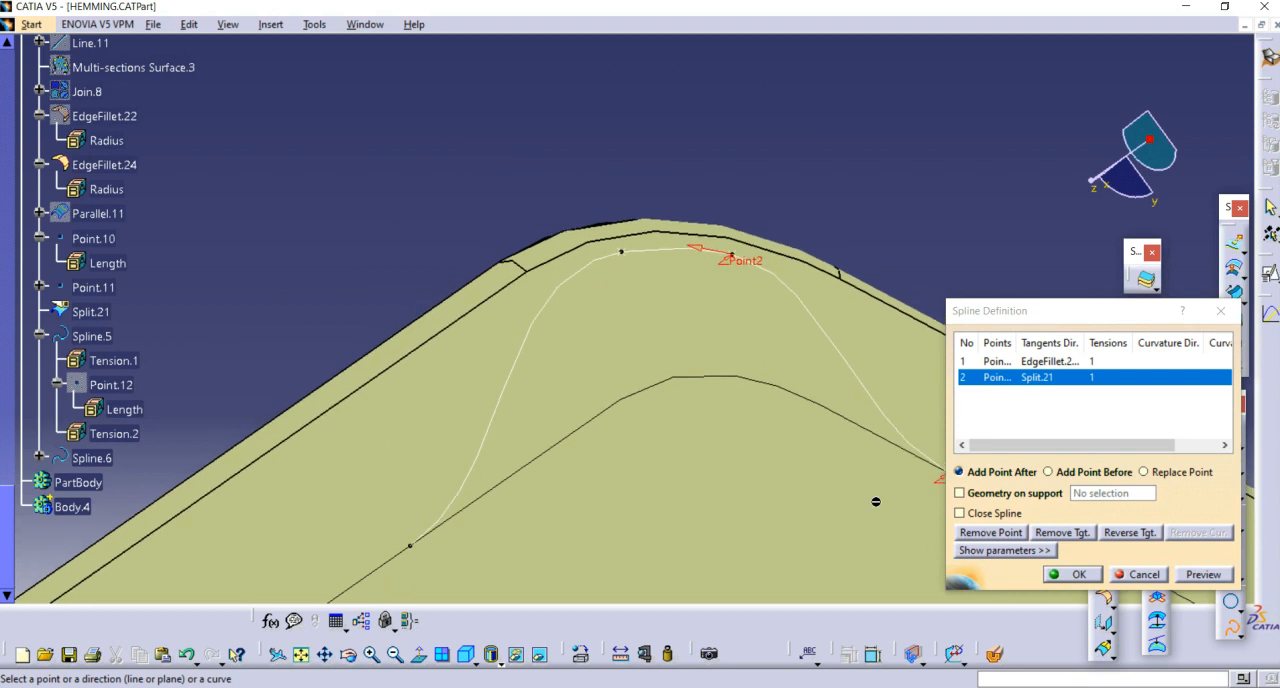
# Step: Use EdgeFillet.24 as the support geometry of the second spline and complete the curve
pyautogui.click(1053, 493)
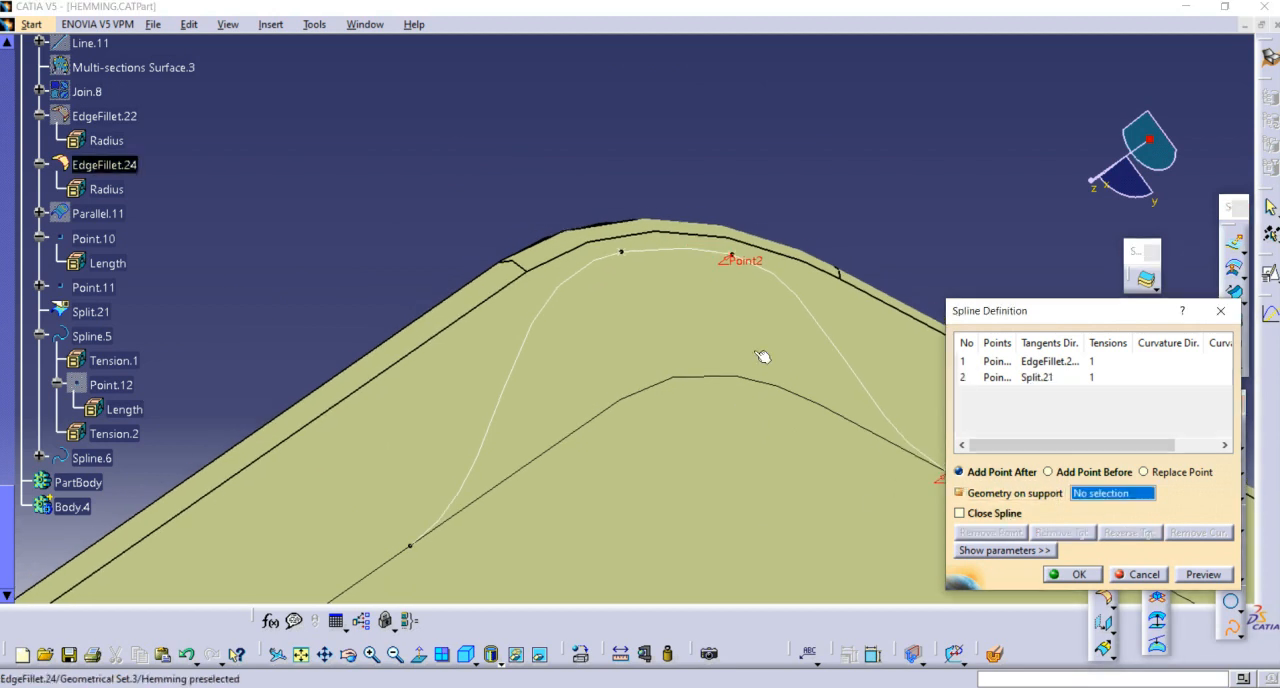
pyautogui.click(694, 309)
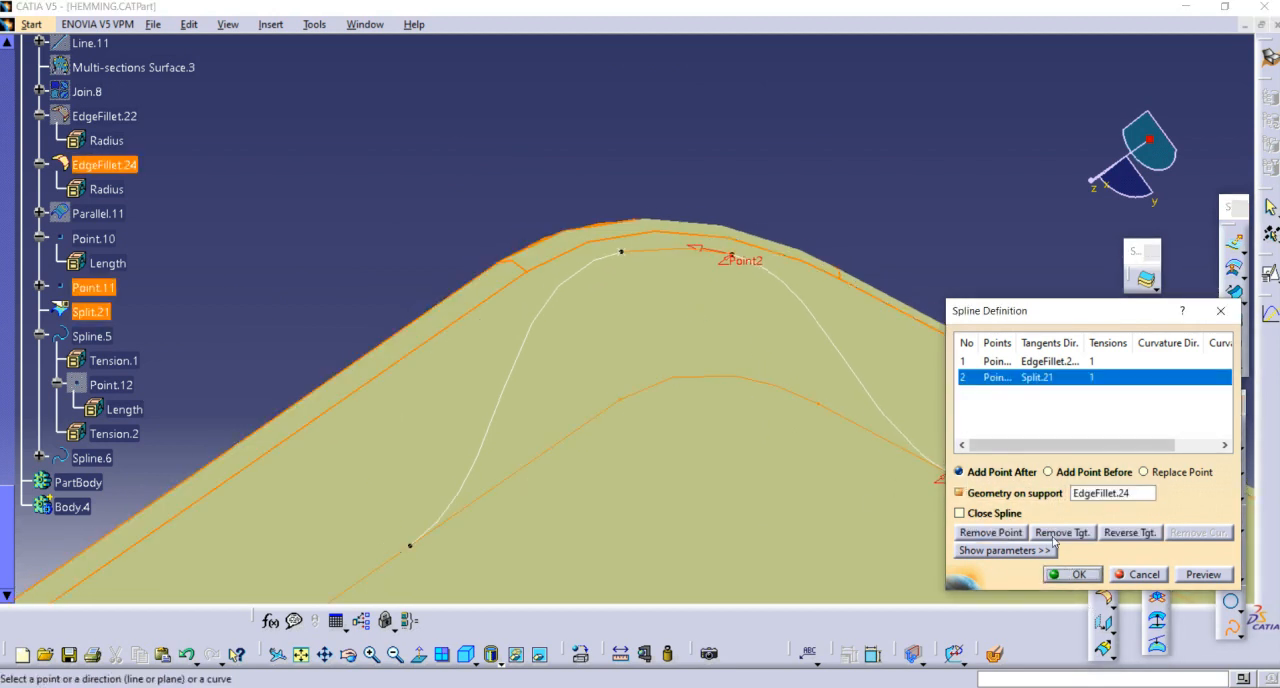
pyautogui.moveTo(880, 310); pyautogui.dragTo(806, 309, button='middle')
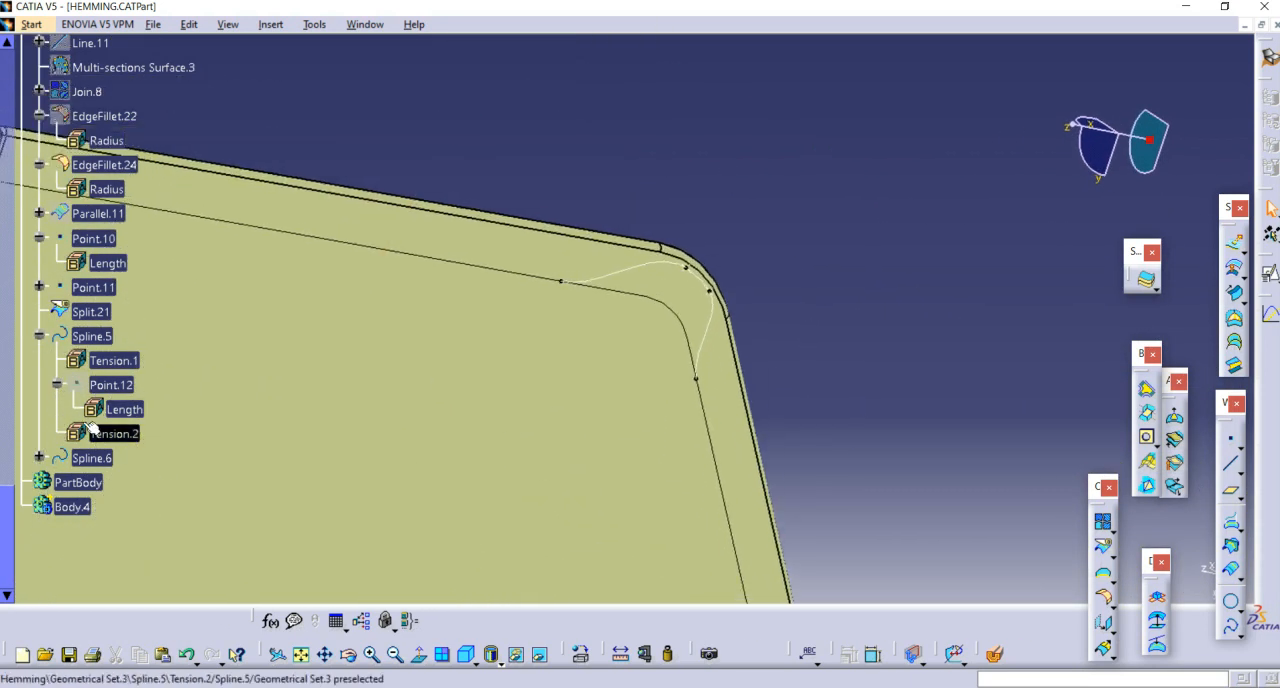
# Step: Set the on-curve length of Point.13, the start point of Spline.6, to 80 mm
pyautogui.click(38, 457)
pyautogui.doubleClick(110, 506)
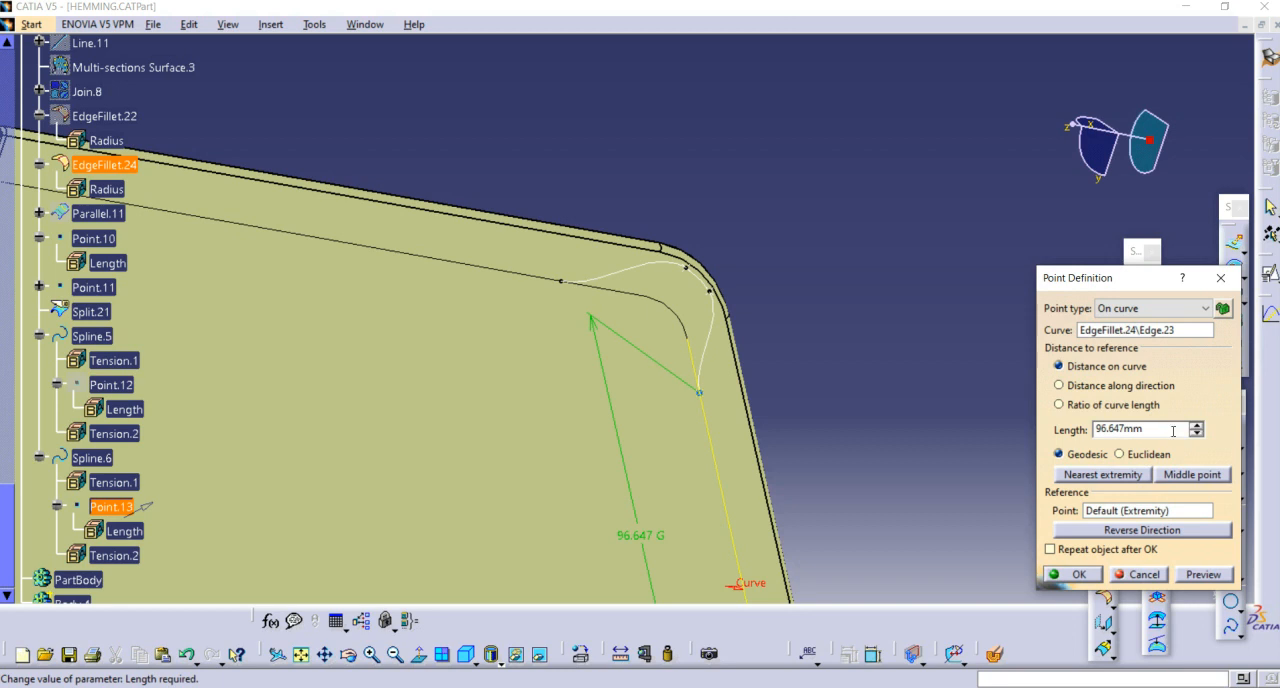
pyautogui.write('80')
pyautogui.press('Return')
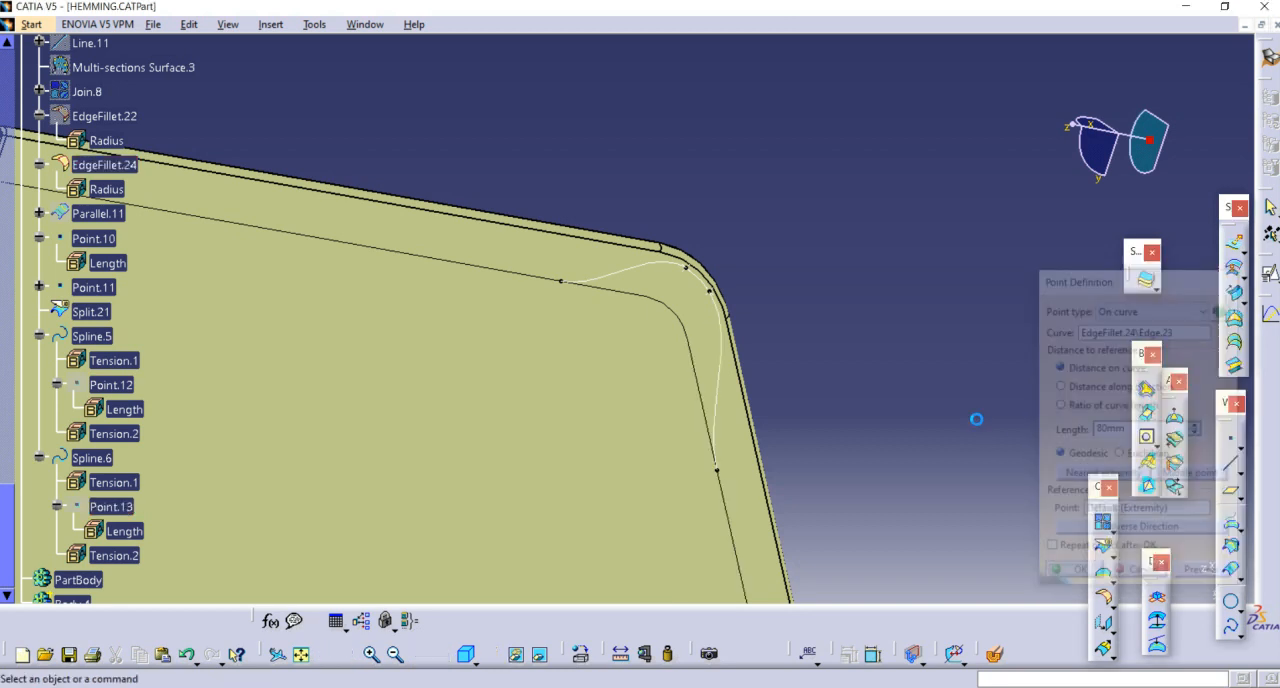
pyautogui.moveTo(833, 323); pyautogui.dragTo(868, 375, button='middle')
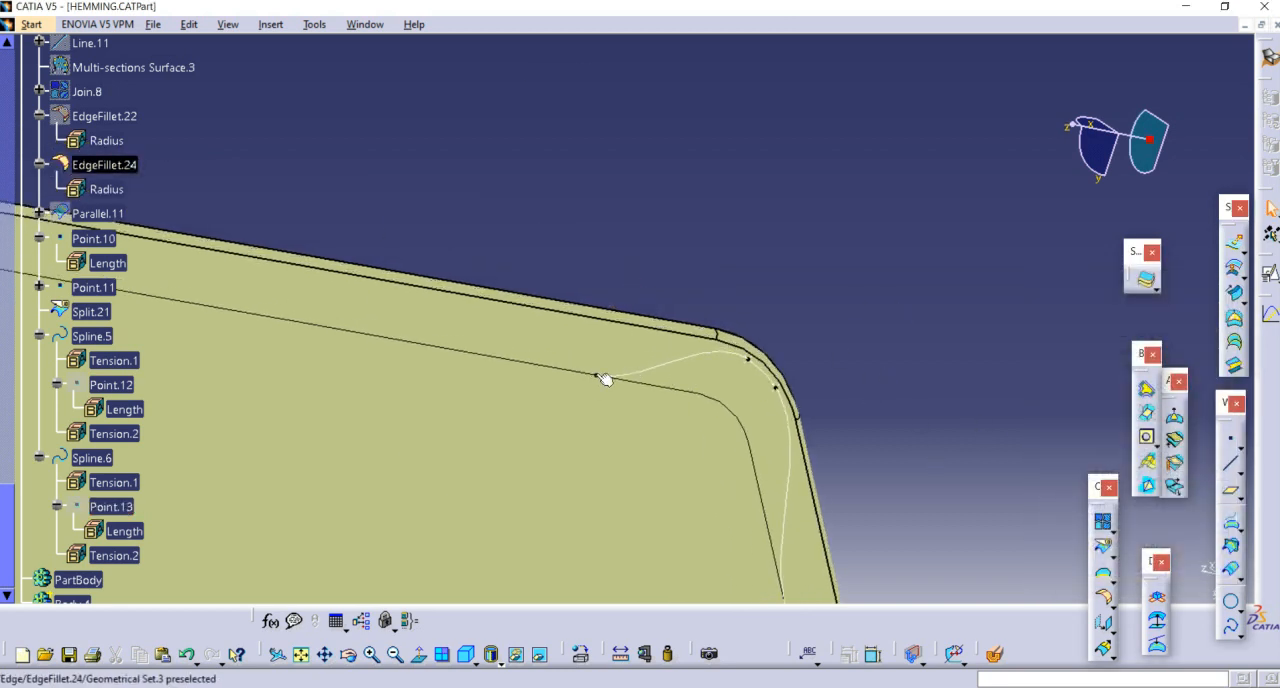
# Step: Set the on-curve length of Point.12, the start point of Spline.5, to 40 mm
pyautogui.doubleClick(107, 384)
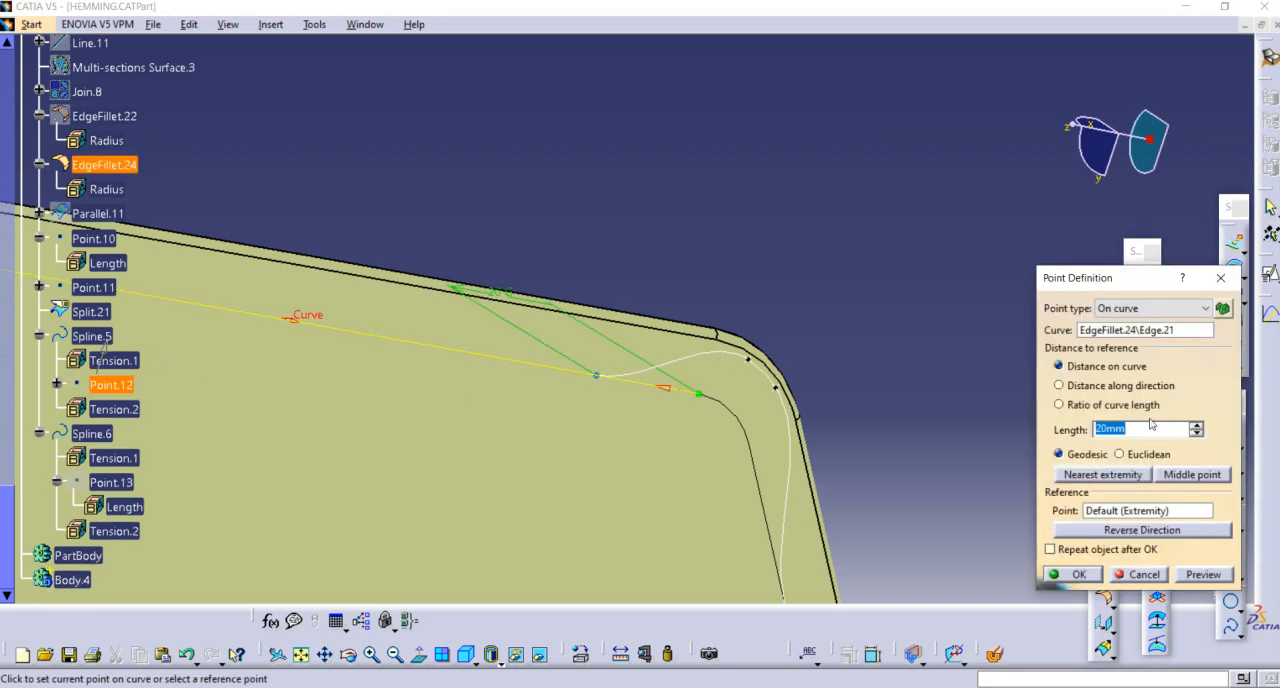
pyautogui.write('40')
pyautogui.press('Return')
pyautogui.moveTo(955, 388)
pyautogui.mouseDown(button='middle')
pyautogui.moveTo(791, 440)
pyautogui.moveTo(945, 385)
pyautogui.mouseUp(button='middle')
# Step: Join Spline.6, Split.21 and Spline.5 into one continuous corner curve
pyautogui.click(1102, 521)
pyautogui.moveTo(908, 493); pyautogui.dragTo(670, 375, button='middle')
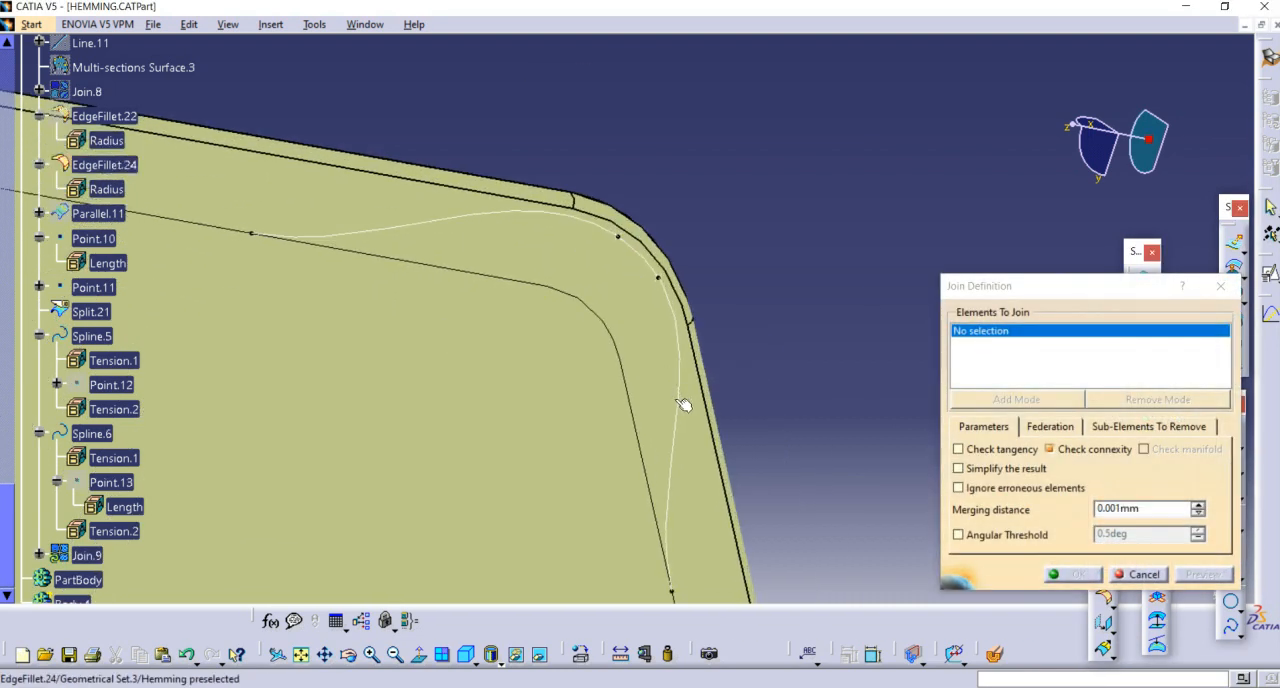
pyautogui.click(683, 405)
pyautogui.click(575, 216)
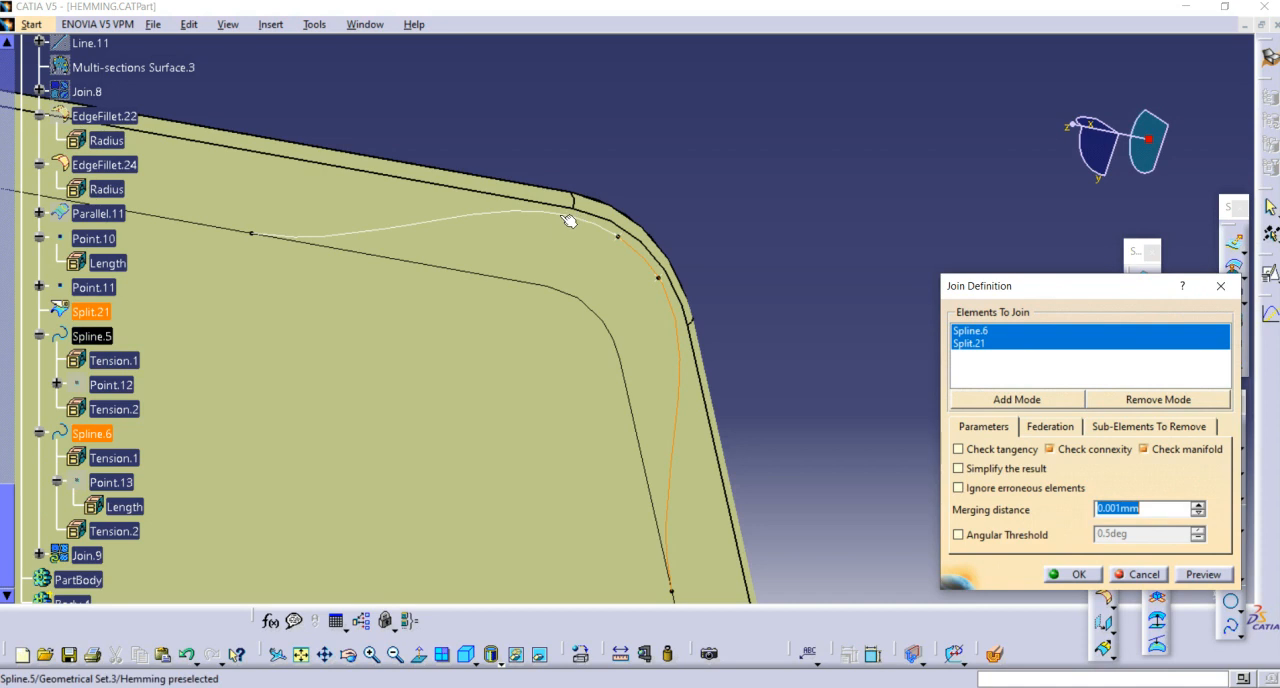
pyautogui.click(568, 220)
pyautogui.click(1075, 574)
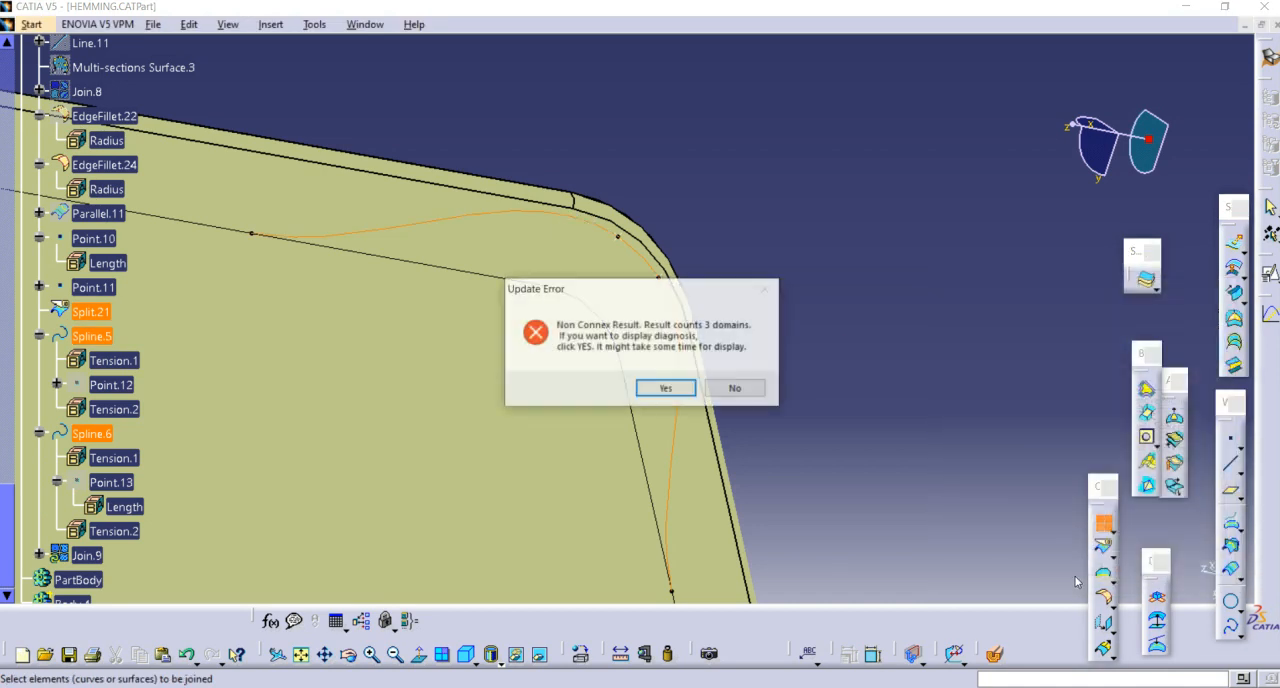
# Step: Set the join's merging distance to 0.01 mm and complete the join
pyautogui.click(737, 396)
pyautogui.moveTo(744, 393); pyautogui.dragTo(829, 377, button='middle')
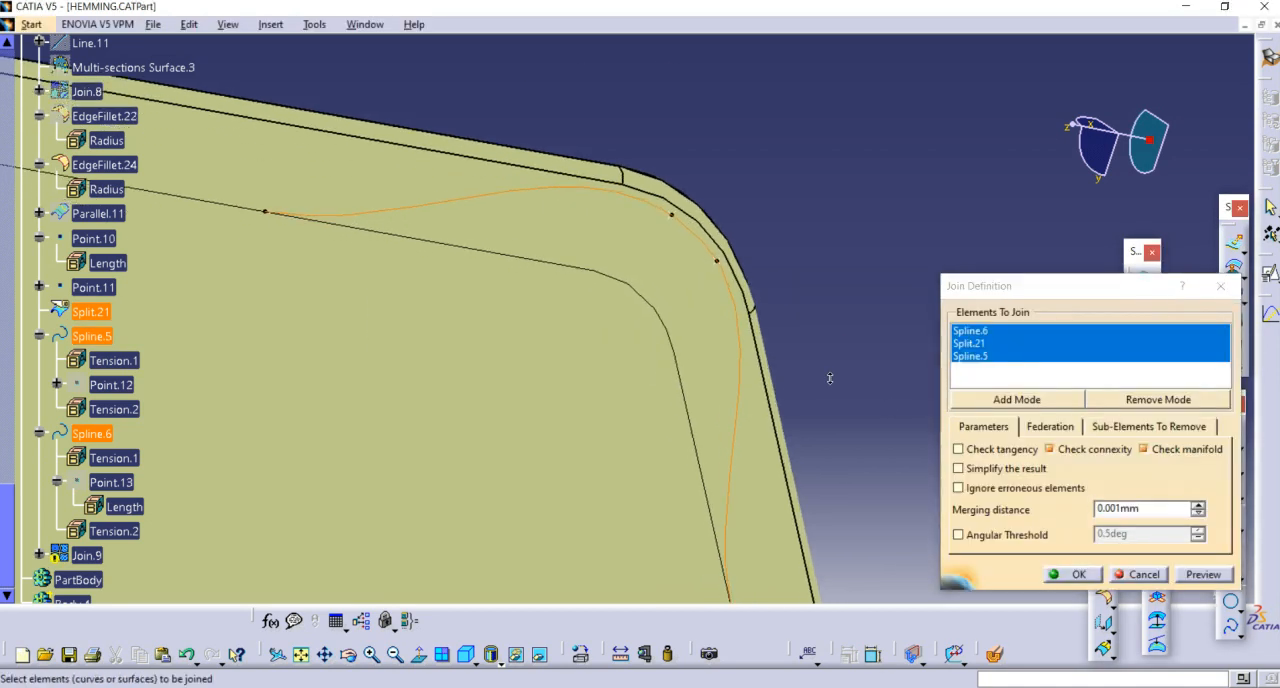
pyautogui.doubleClick(1143, 510)
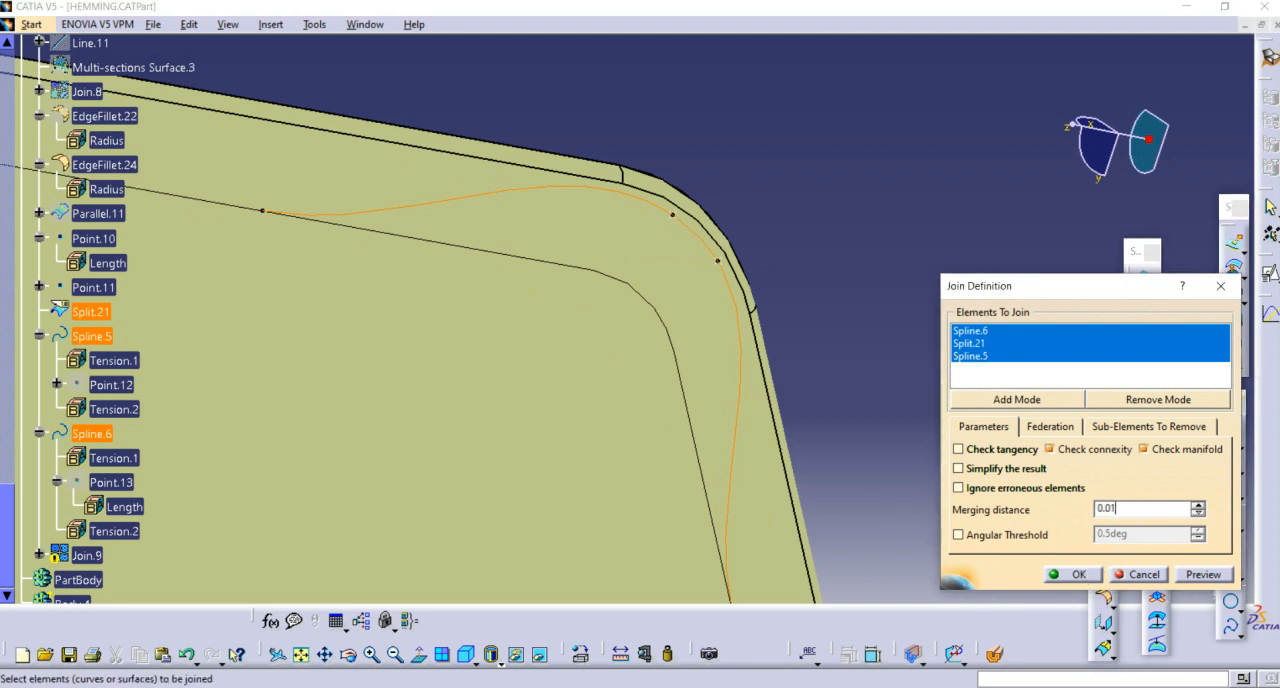
pyautogui.press('Return')
pyautogui.moveTo(839, 306); pyautogui.dragTo(868, 318, button='middle')
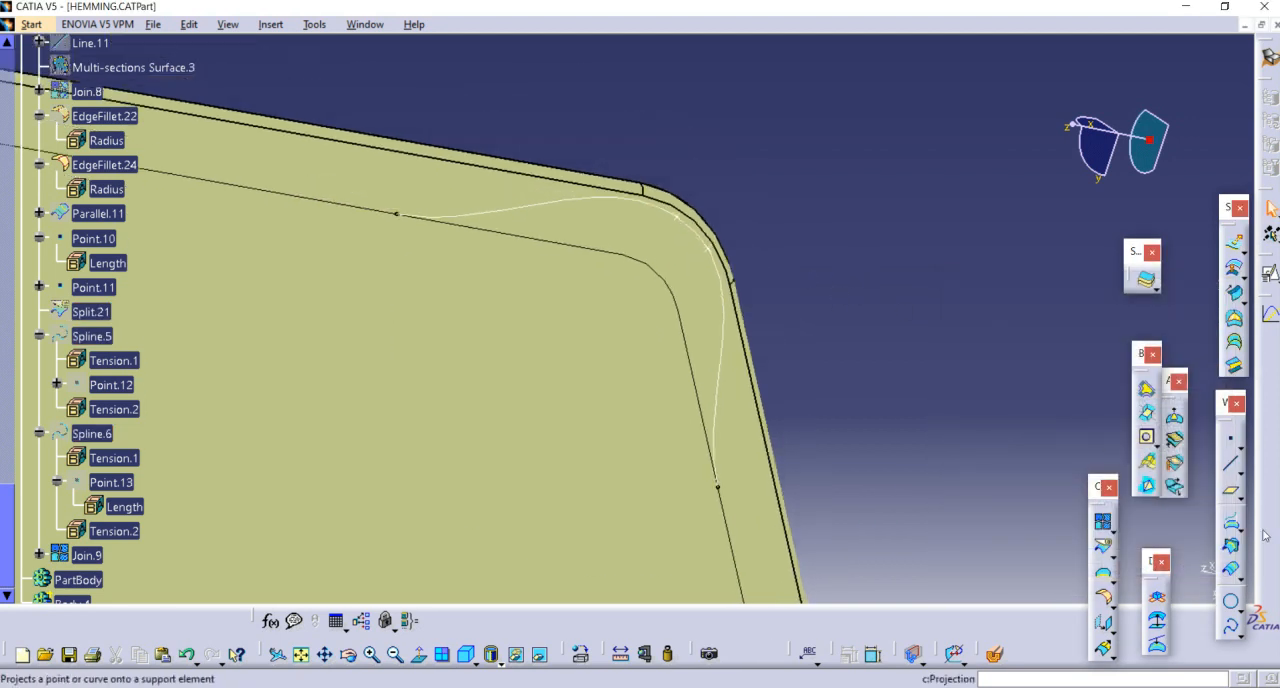
# Step: Try to split the EdgeFillet.24 surface with the joined corner curve Join.9
pyautogui.click(1103, 548)
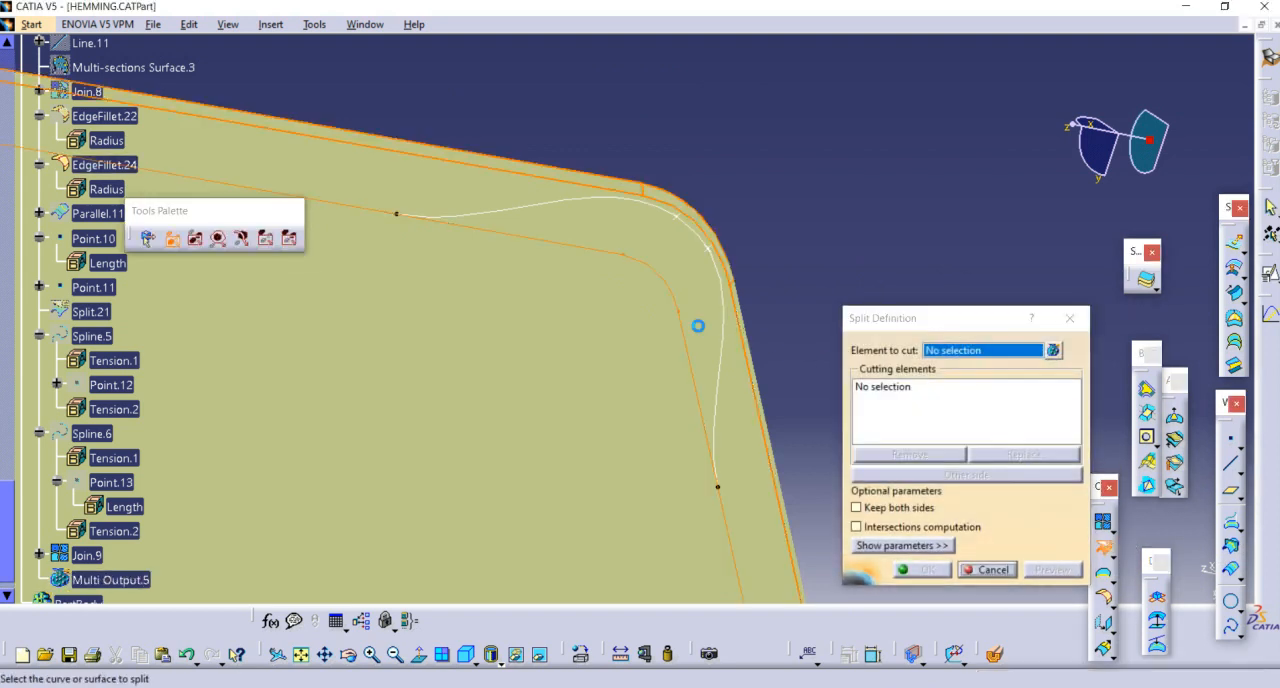
pyautogui.click(730, 361)
pyautogui.click(726, 359)
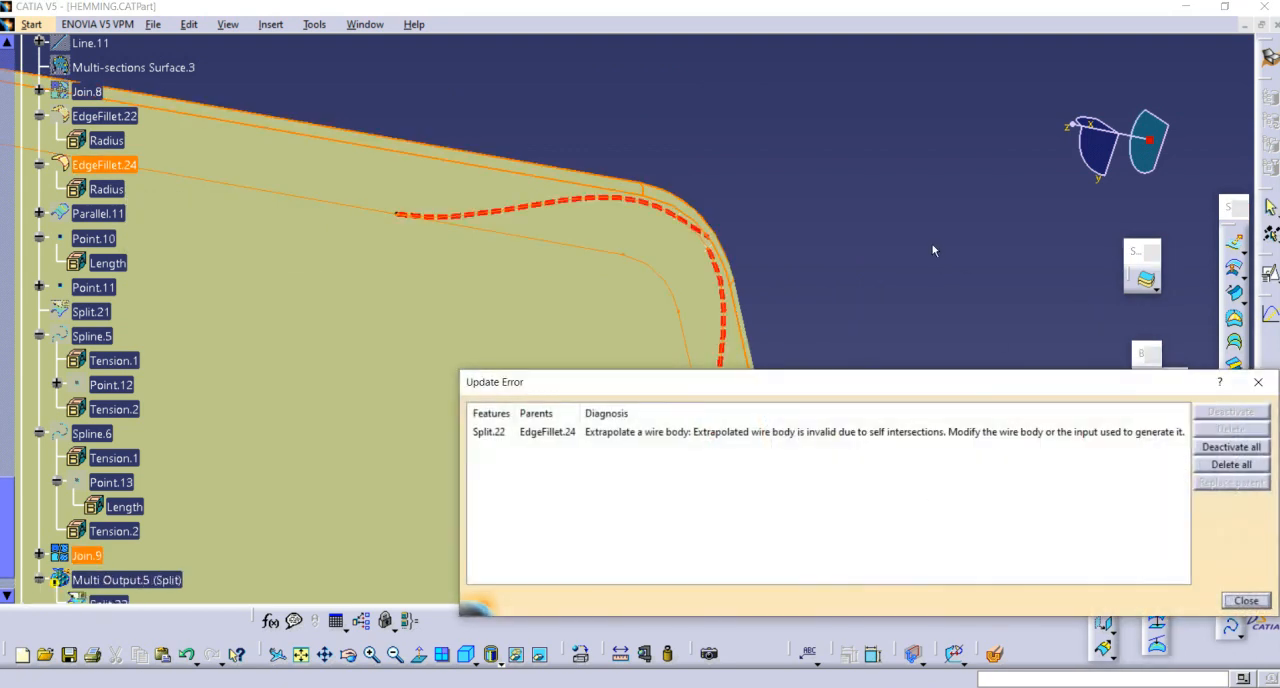
pyautogui.moveTo(793, 282); pyautogui.dragTo(872, 221, button='middle')
pyautogui.press('Escape')
pyautogui.moveTo(728, 274)
pyautogui.mouseDown(button='middle')
pyautogui.moveTo(811, 191)
pyautogui.moveTo(683, 323)
pyautogui.moveTo(789, 229)
pyautogui.moveTo(676, 288)
pyautogui.moveTo(745, 262)
pyautogui.mouseUp(button='middle')
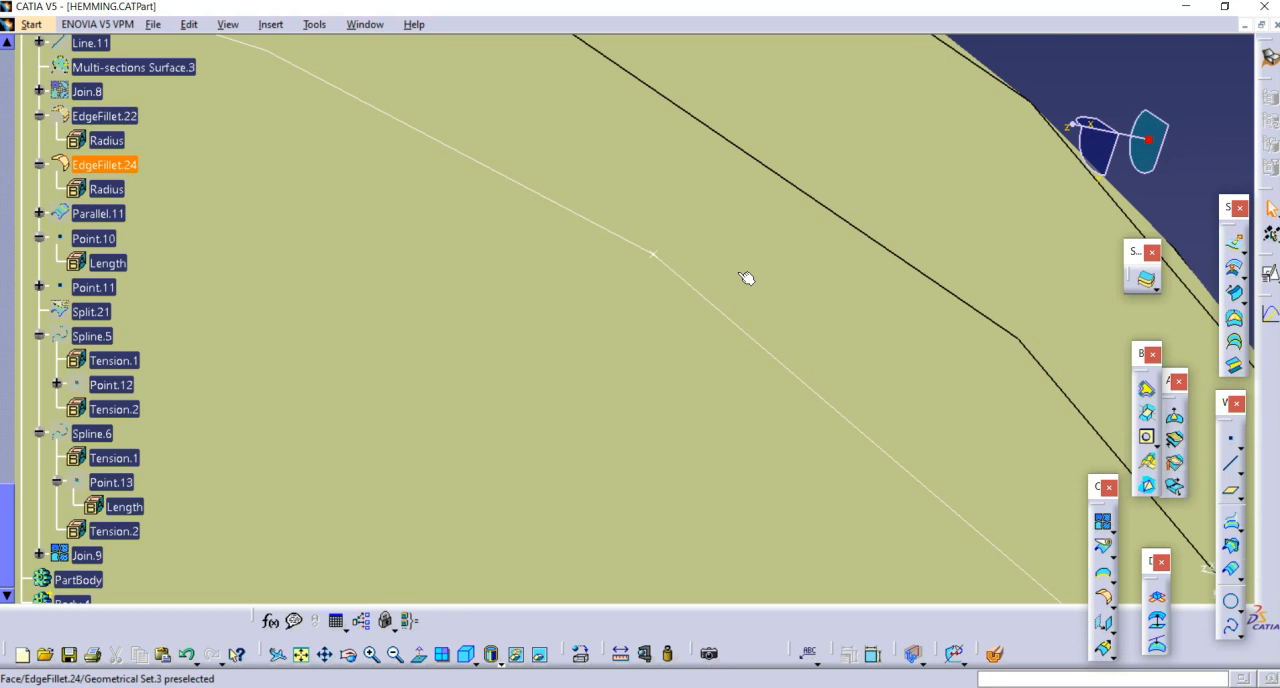
pyautogui.moveTo(746, 278); pyautogui.dragTo(1069, 516, button='middle')
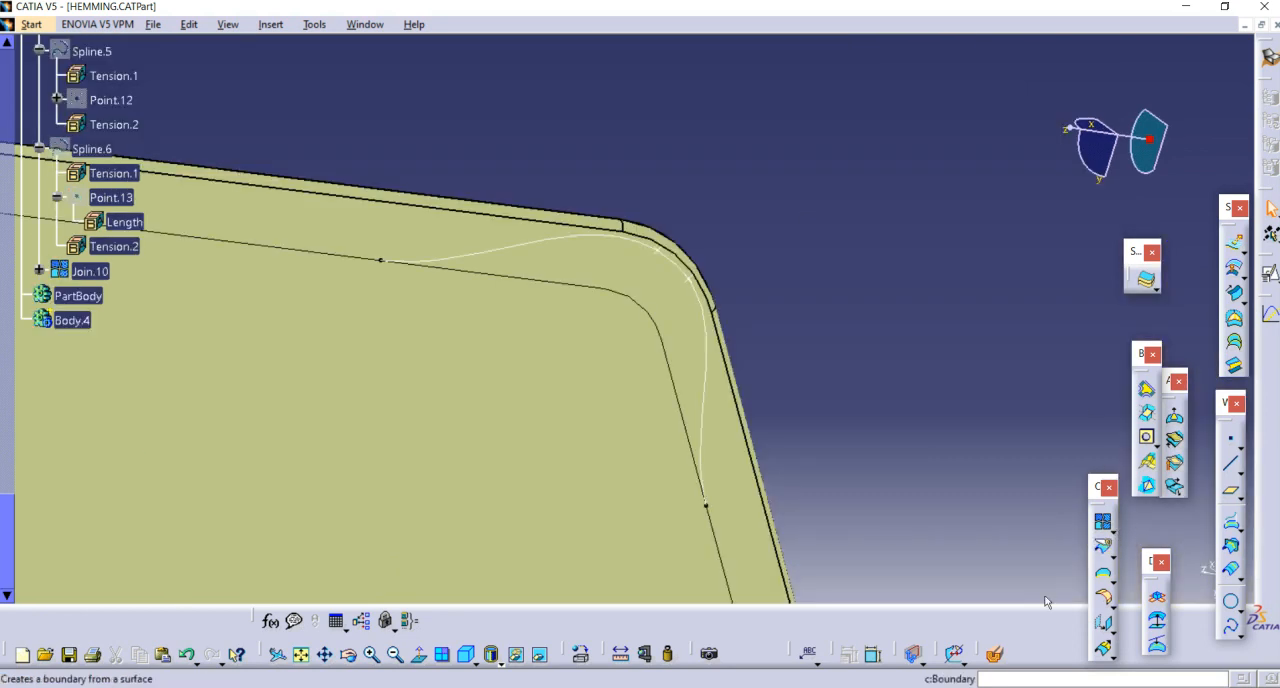
# Step: Try the split of EdgeFillet.24 again, using Join.10 as the cutting curve
pyautogui.click(1105, 549)
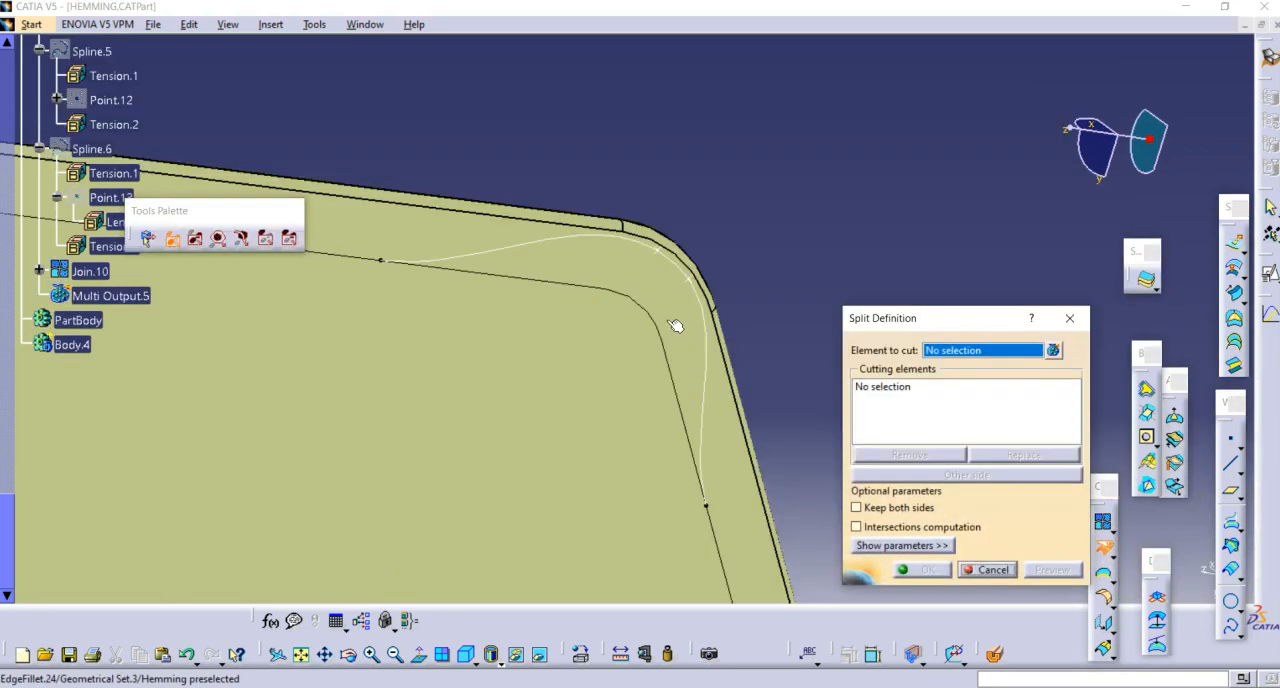
pyautogui.click(676, 326)
pyautogui.click(703, 366)
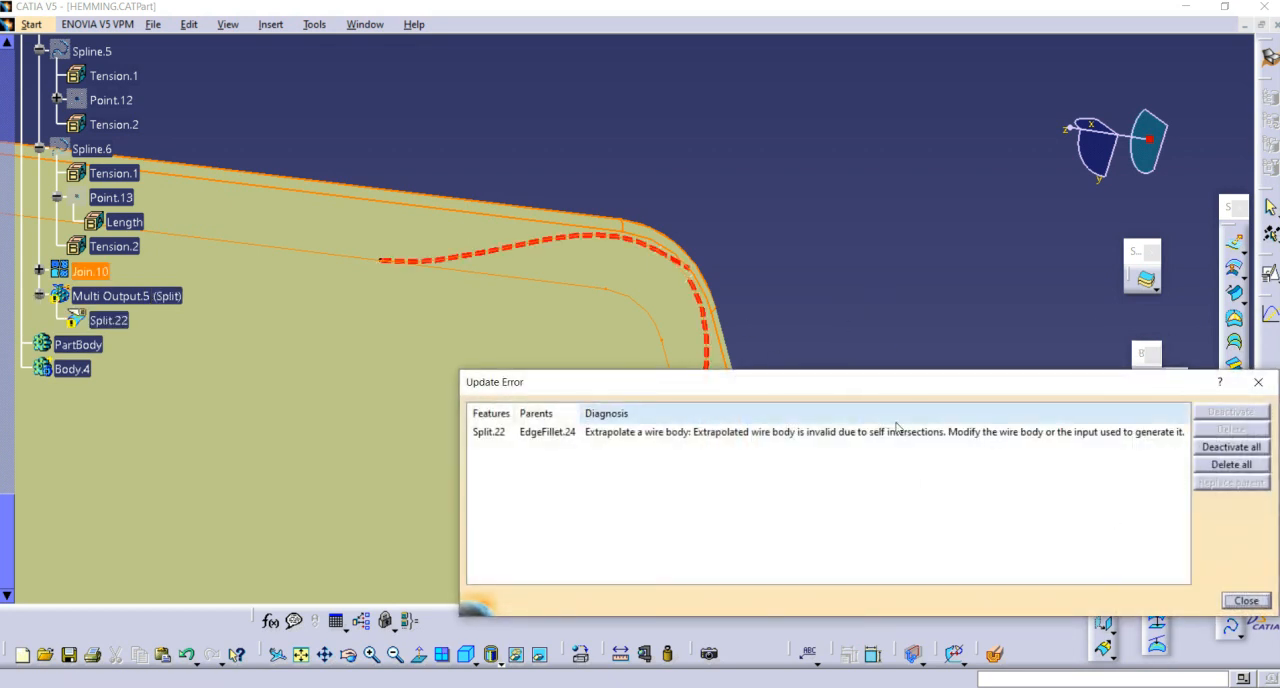
pyautogui.press('Escape')
pyautogui.press('Escape')
pyautogui.moveTo(755, 303); pyautogui.dragTo(822, 281, button='middle')
pyautogui.scroll(-1, 822, 281)
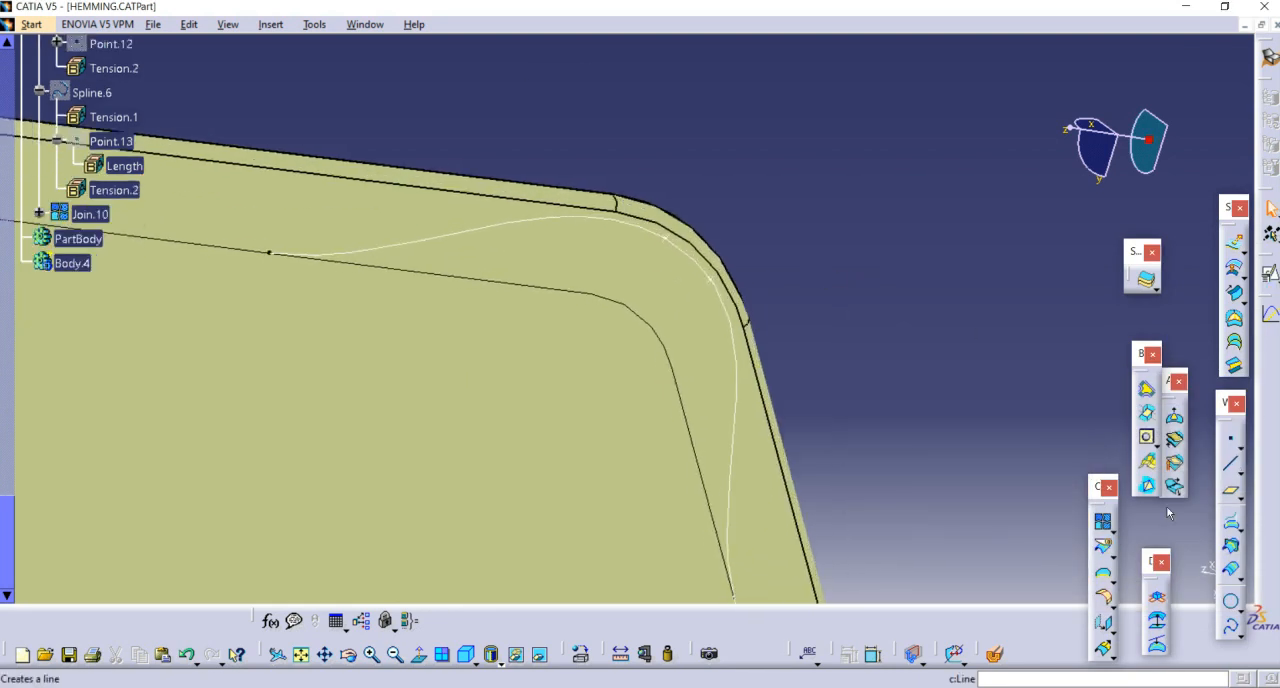
# Step: Project Join.10 onto EdgeFillet.24 with the Normal projection type, and hide the original joined curve
pyautogui.click(1230, 524)
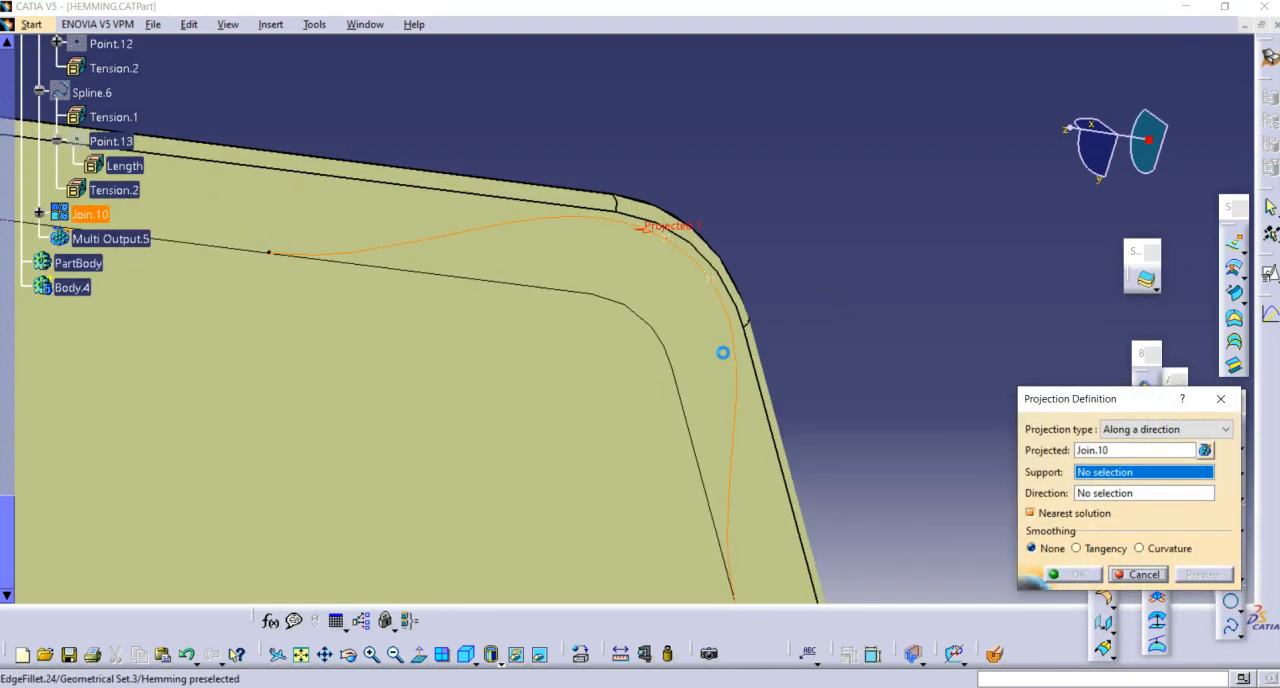
pyautogui.click(694, 319)
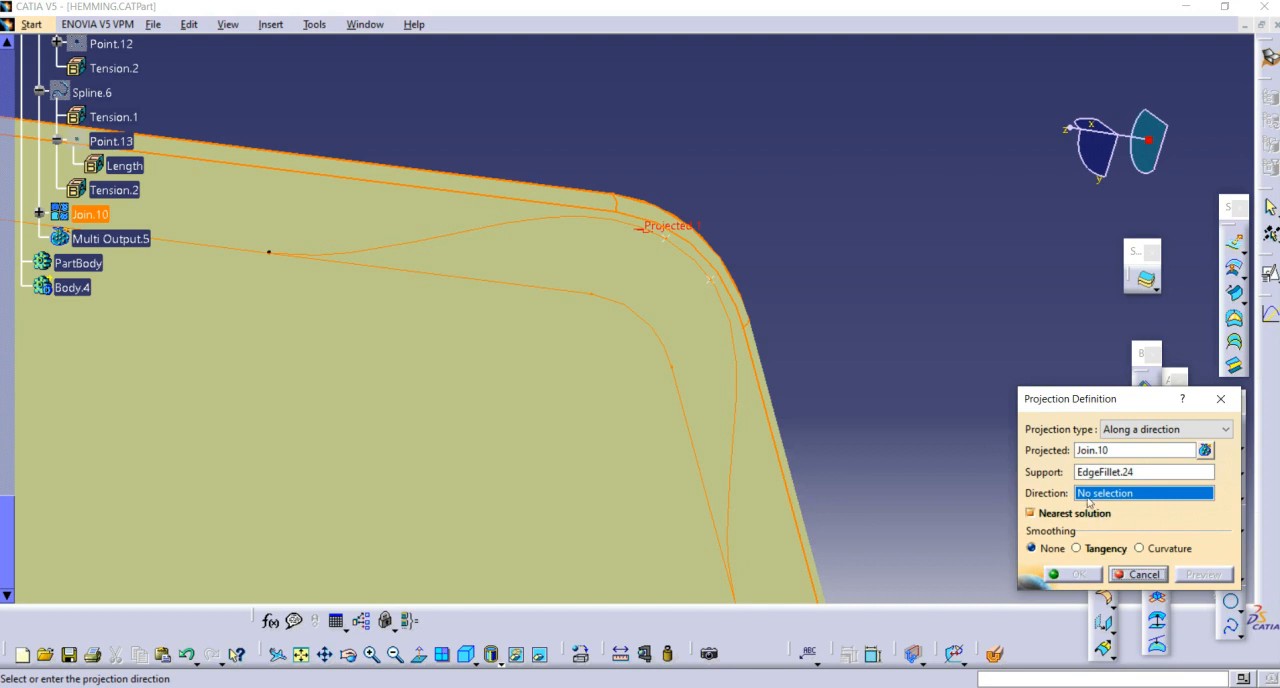
pyautogui.click(1165, 429)
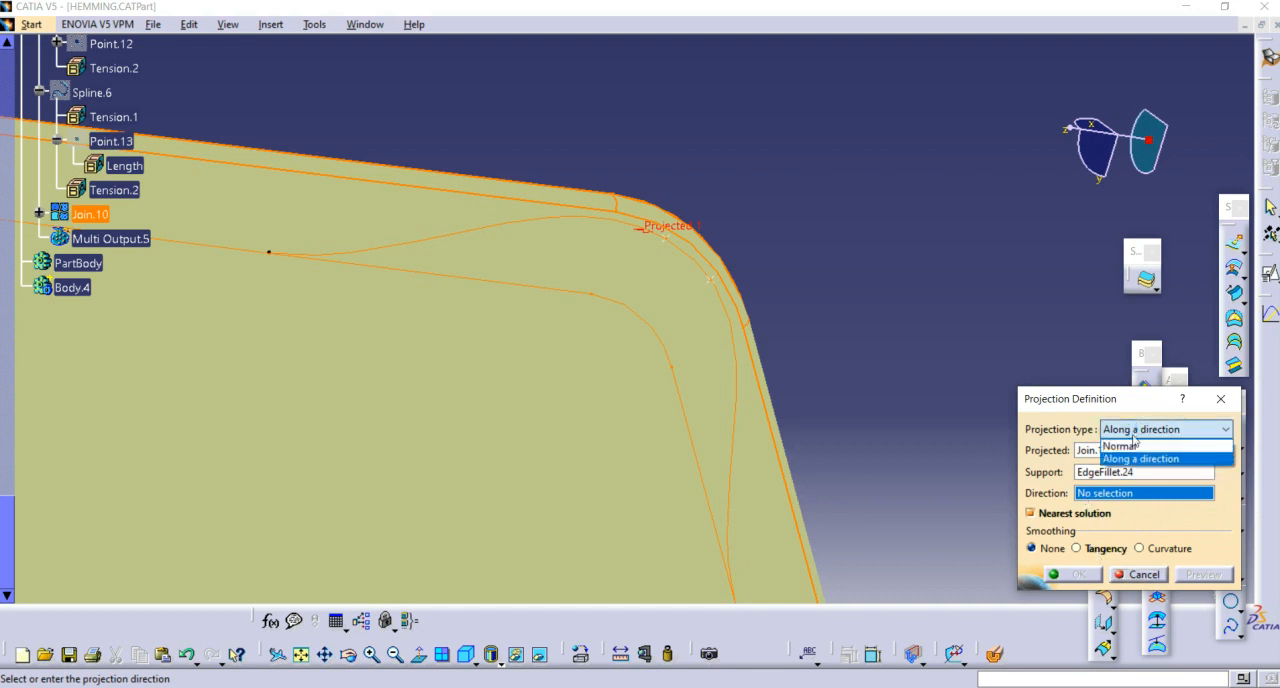
pyautogui.click(1120, 439)
pyautogui.click(1076, 573)
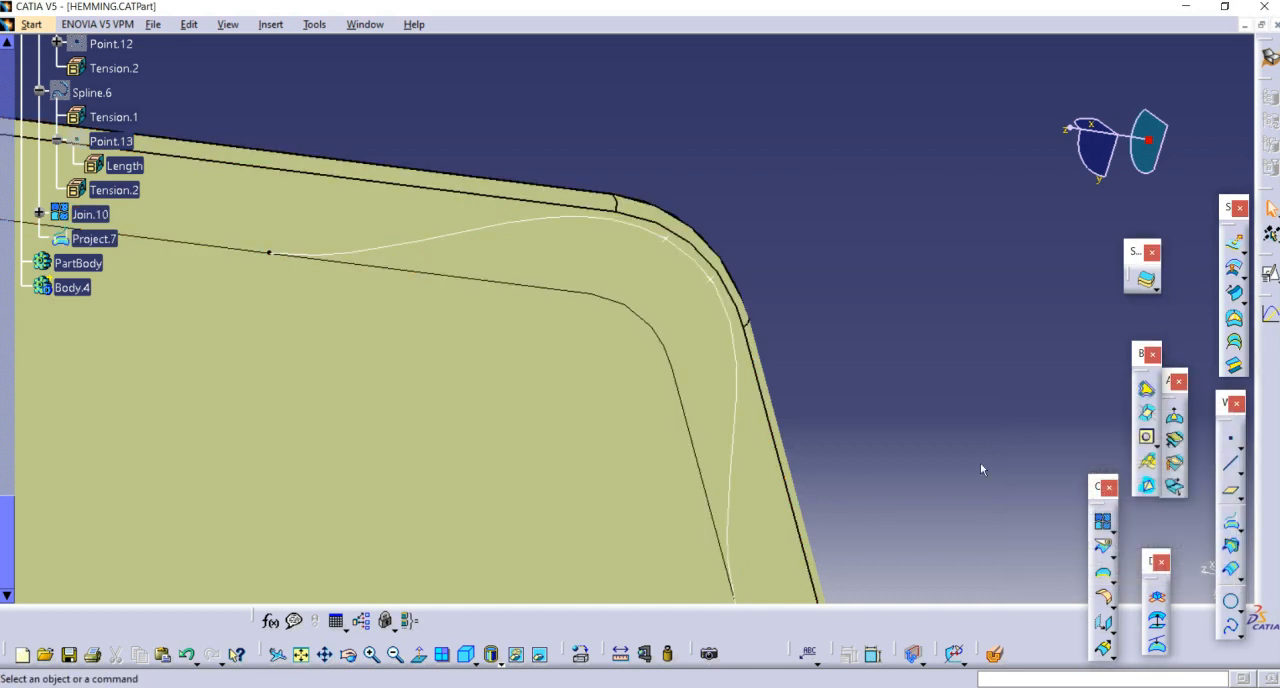
pyautogui.rightClick(92, 213)
pyautogui.click(112, 267)
# Step: Split EdgeFillet.24 with the projected curve Project.7, keeping the other side so the corner strip is removed
pyautogui.moveTo(818, 295); pyautogui.dragTo(914, 325, button='middle')
pyautogui.click(1100, 549)
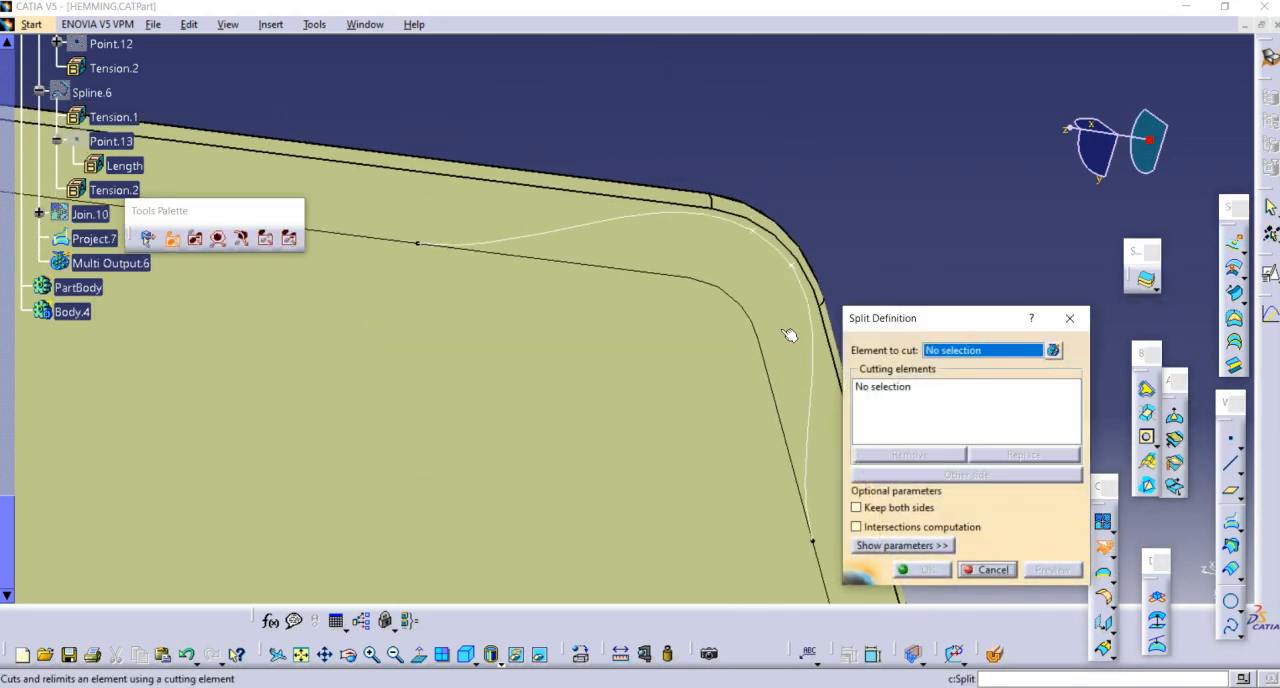
pyautogui.click(808, 372)
pyautogui.click(817, 388)
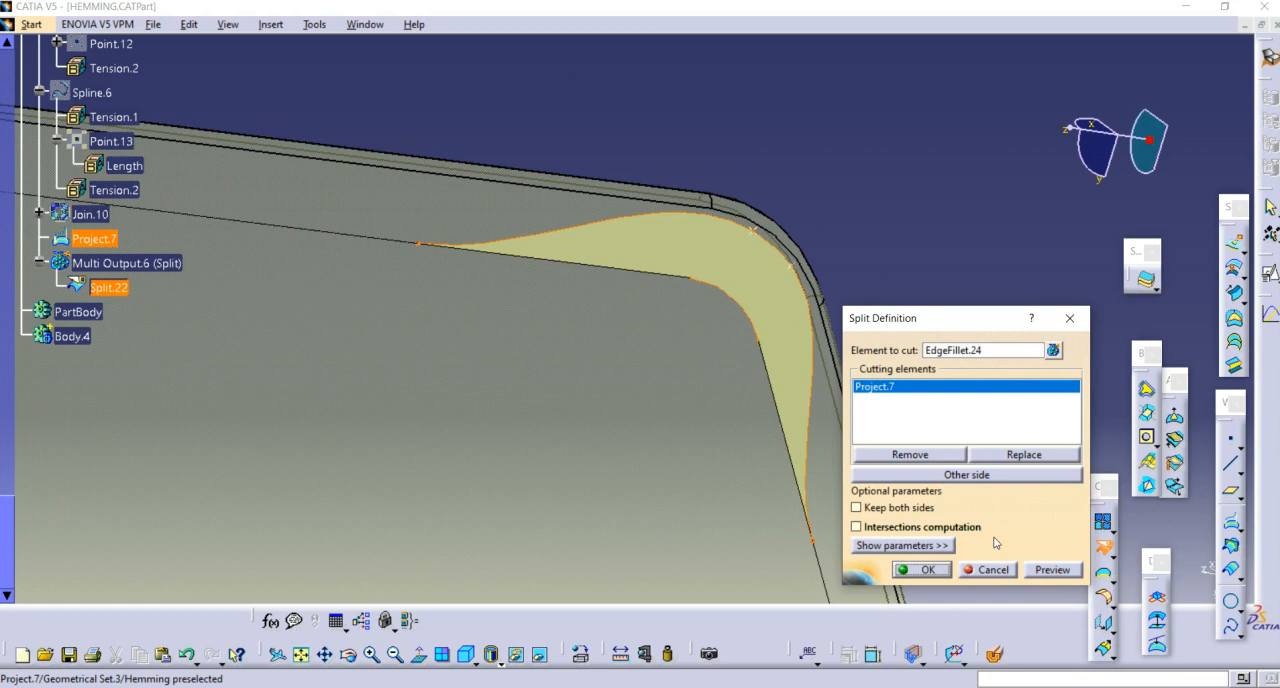
pyautogui.click(966, 474)
pyautogui.click(922, 569)
# Step: Hide the projected curve and the leftover construction geometry at the split corner
pyautogui.moveTo(824, 220); pyautogui.dragTo(645, 200, button='middle')
pyautogui.moveTo(748, 352); pyautogui.dragTo(860, 112, button='middle')
pyautogui.click(797, 222)
pyautogui.rightClick(796, 219)
pyautogui.click(760, 235)
pyautogui.rightClick(762, 239)
pyautogui.click(802, 289)
# Step: Examine the flange edges and corners around the whole door panel
pyautogui.moveTo(920, 199); pyautogui.dragTo(815, 376, button='middle')
pyautogui.moveTo(702, 366); pyautogui.dragTo(791, 513, button='middle')
pyautogui.moveTo(563, 288); pyautogui.dragTo(744, 216, button='middle')
pyautogui.moveTo(665, 513); pyautogui.dragTo(338, 268, button='middle')
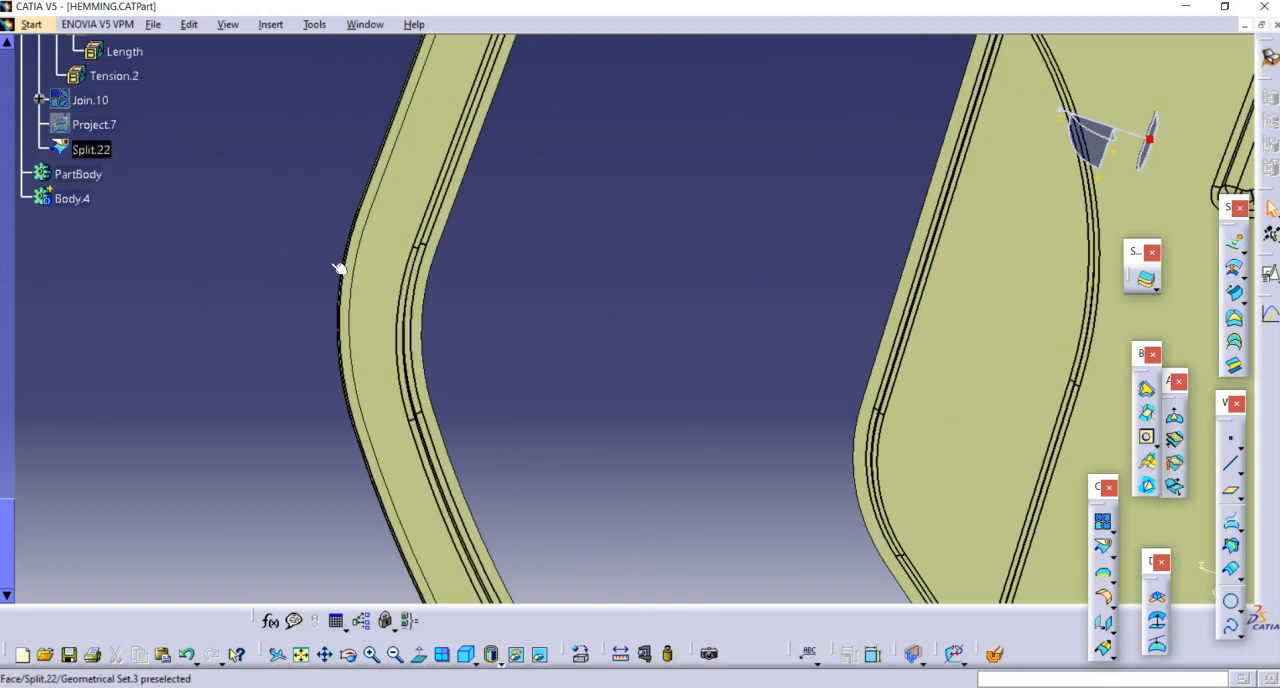
pyautogui.moveTo(558, 215); pyautogui.dragTo(592, 133, button='middle')
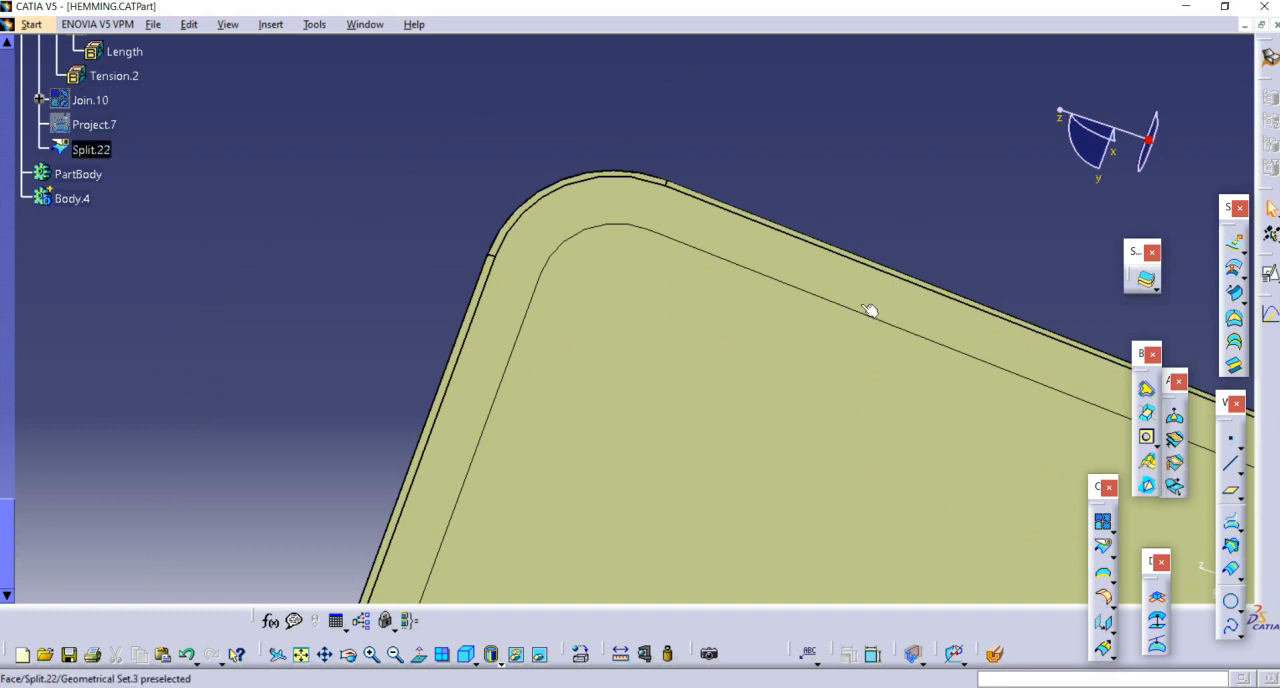
pyautogui.moveTo(619, 258); pyautogui.dragTo(871, 217, button='middle')
pyautogui.moveTo(590, 265); pyautogui.dragTo(640, 375, button='middle')
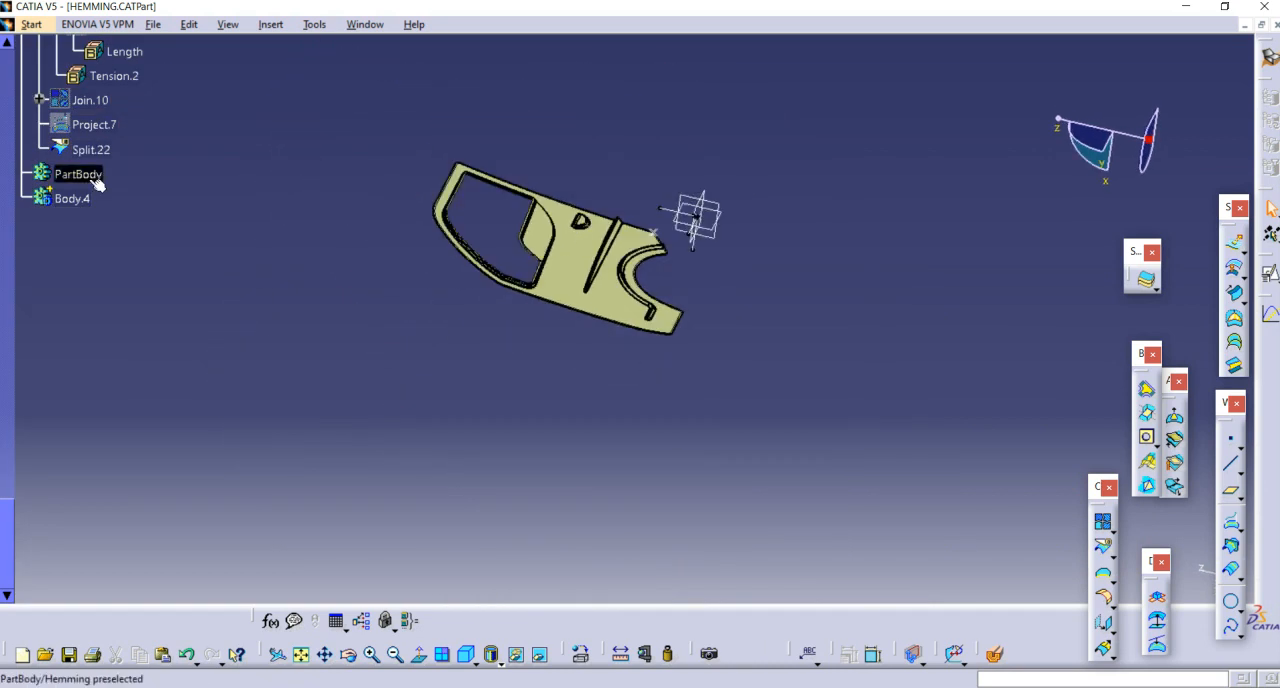
# Step: Define Body.4 as the work object and thicken Split.22 with a 0.8 mm first offset and 0 mm second offset
pyautogui.rightClick(87, 198)
pyautogui.click(168, 320)
pyautogui.moveTo(888, 502); pyautogui.dragTo(769, 501, button='middle')
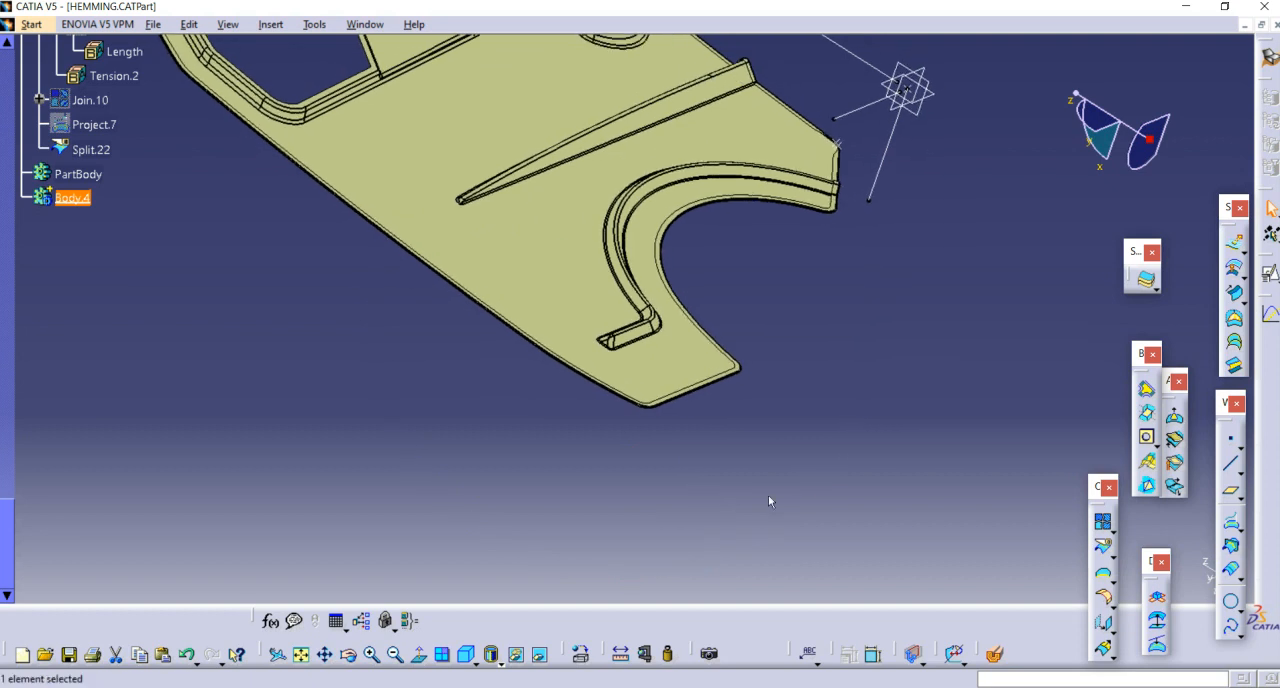
pyautogui.click(1146, 283)
pyautogui.click(609, 377)
pyautogui.moveTo(609, 377); pyautogui.dragTo(570, 456, button='middle')
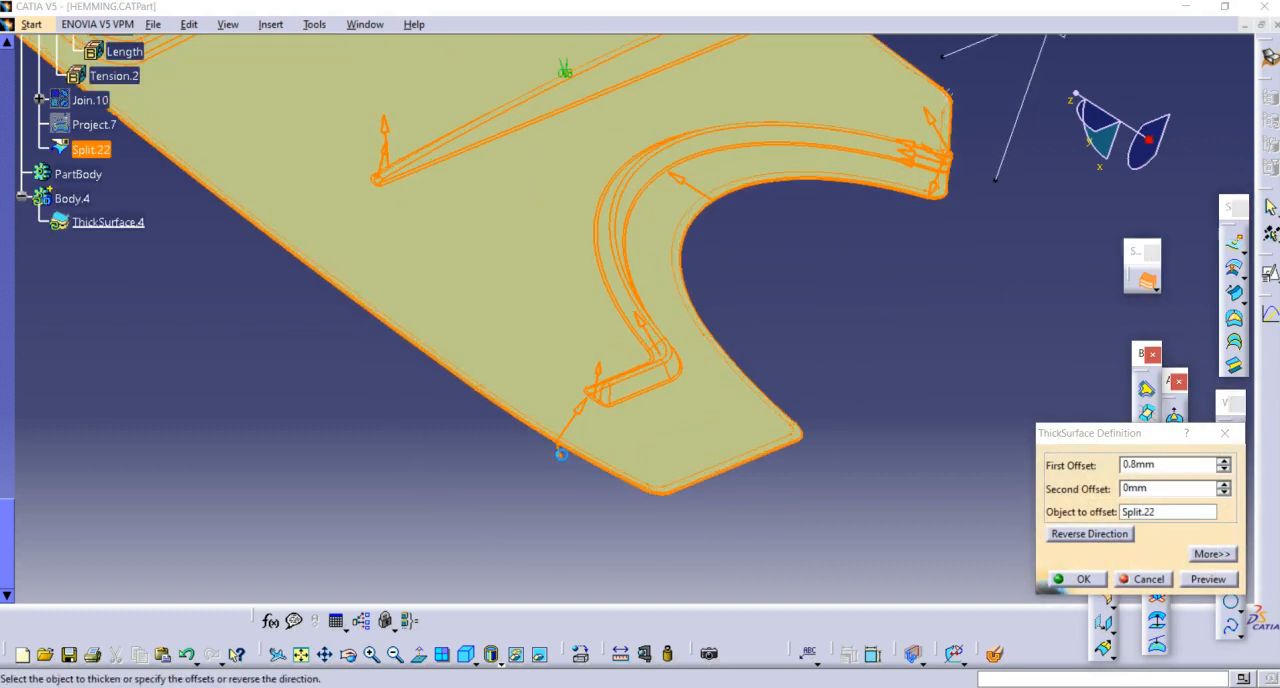
pyautogui.click(561, 453)
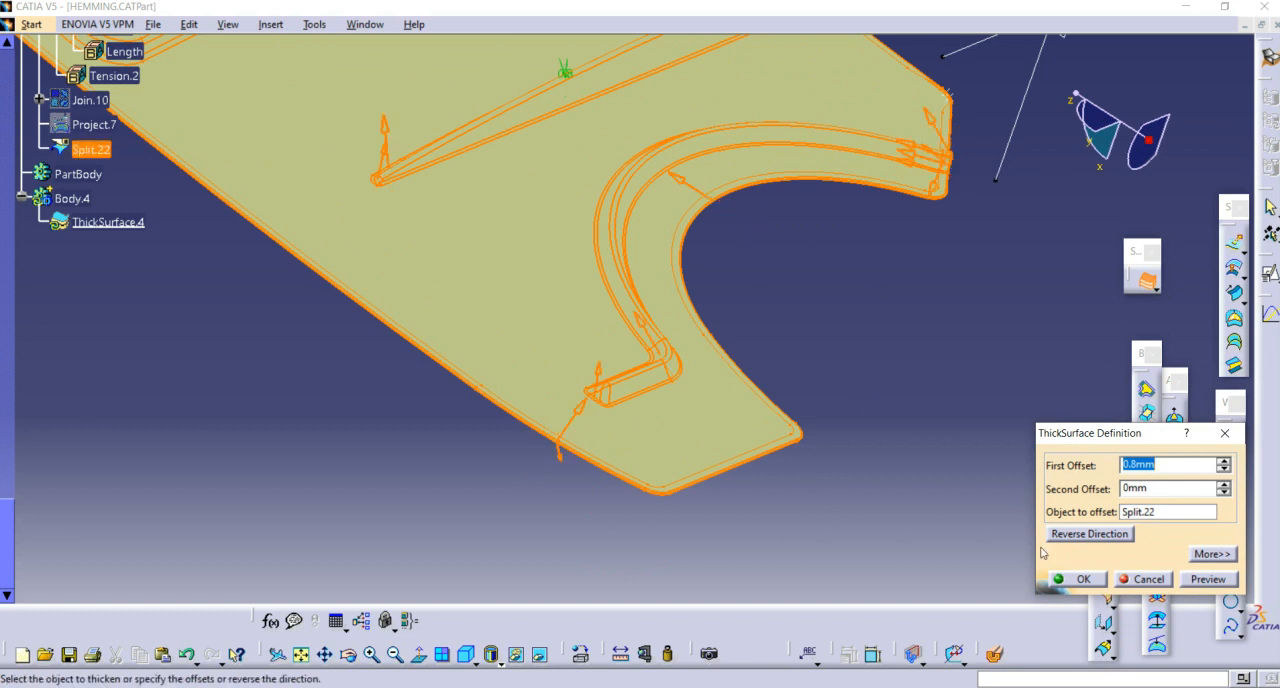
pyautogui.click(778, 296)
pyautogui.moveTo(777, 296)
pyautogui.mouseDown(button='middle')
pyautogui.moveTo(681, 527)
pyautogui.moveTo(751, 380)
pyautogui.moveTo(923, 462)
pyautogui.moveTo(886, 420)
pyautogui.moveTo(868, 319)
pyautogui.moveTo(1073, 544)
pyautogui.mouseUp(button='middle')
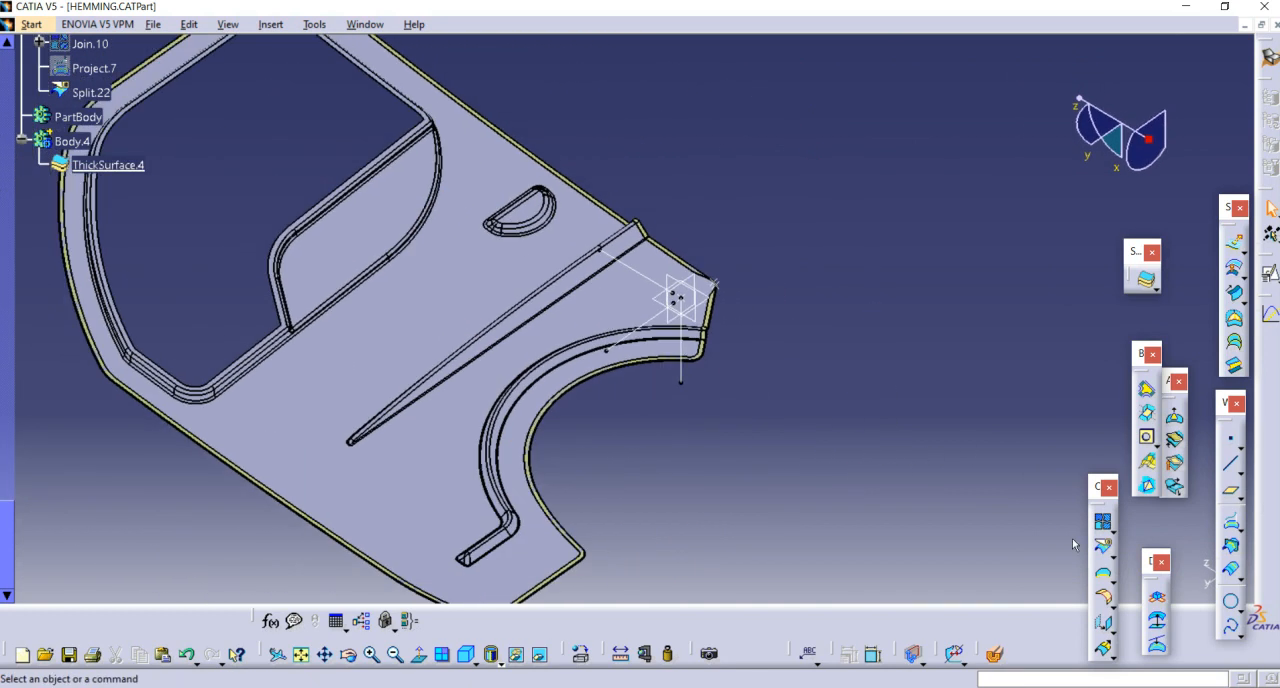
# Step: Clip the view with a section plane to examine the cross-section of the thickened hemming flange
pyautogui.moveTo(650, 262); pyautogui.dragTo(612, 328, button='middle')
pyautogui.click(738, 225)
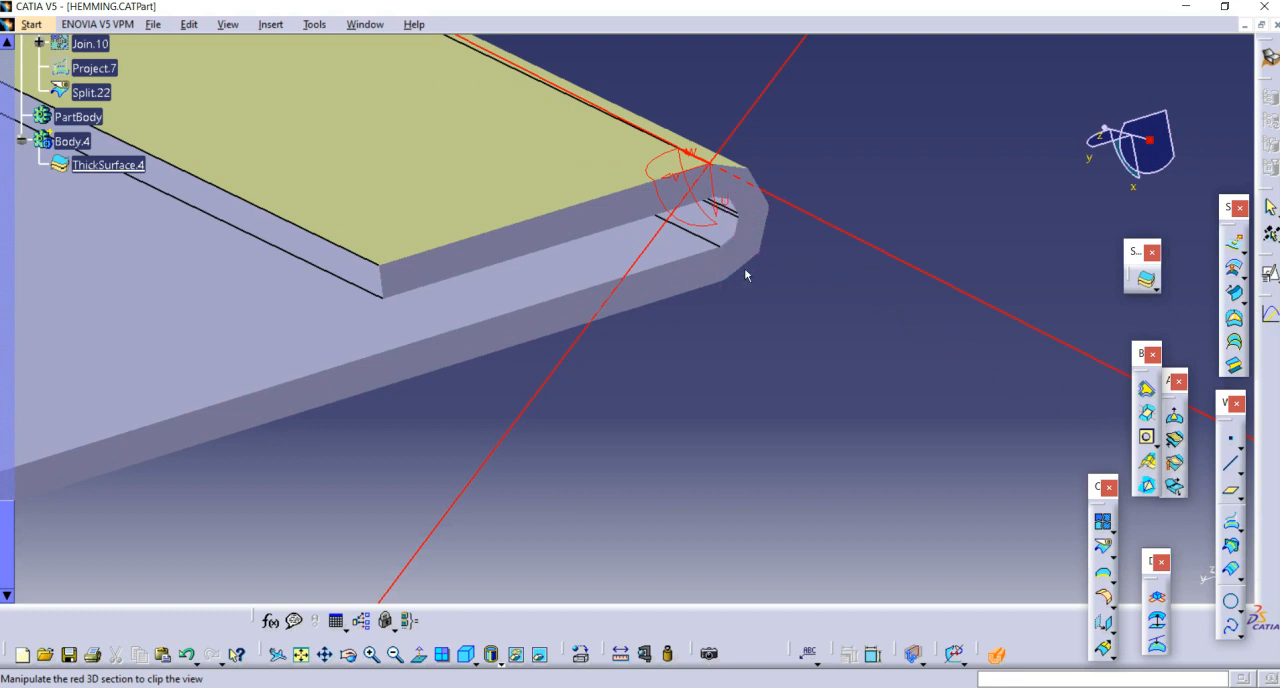
pyautogui.moveTo(835, 275); pyautogui.dragTo(563, 268, button='middle')
# Step: Hide the Split.22 surface and the remaining construction elements at the panel corner, leaving the thickened door panel
pyautogui.rightClick(531, 240)
pyautogui.click(546, 278)
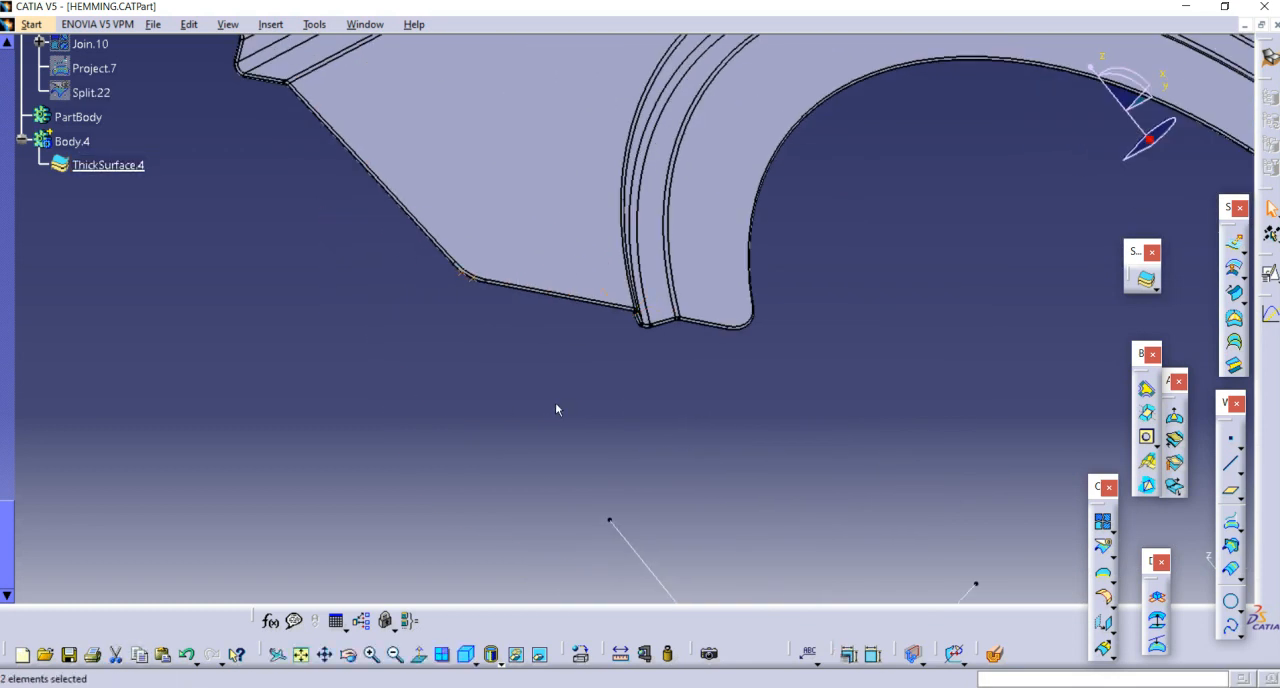
pyautogui.rightClick(478, 280)
pyautogui.click(521, 331)
pyautogui.moveTo(521, 331); pyautogui.dragTo(672, 213, button='middle')
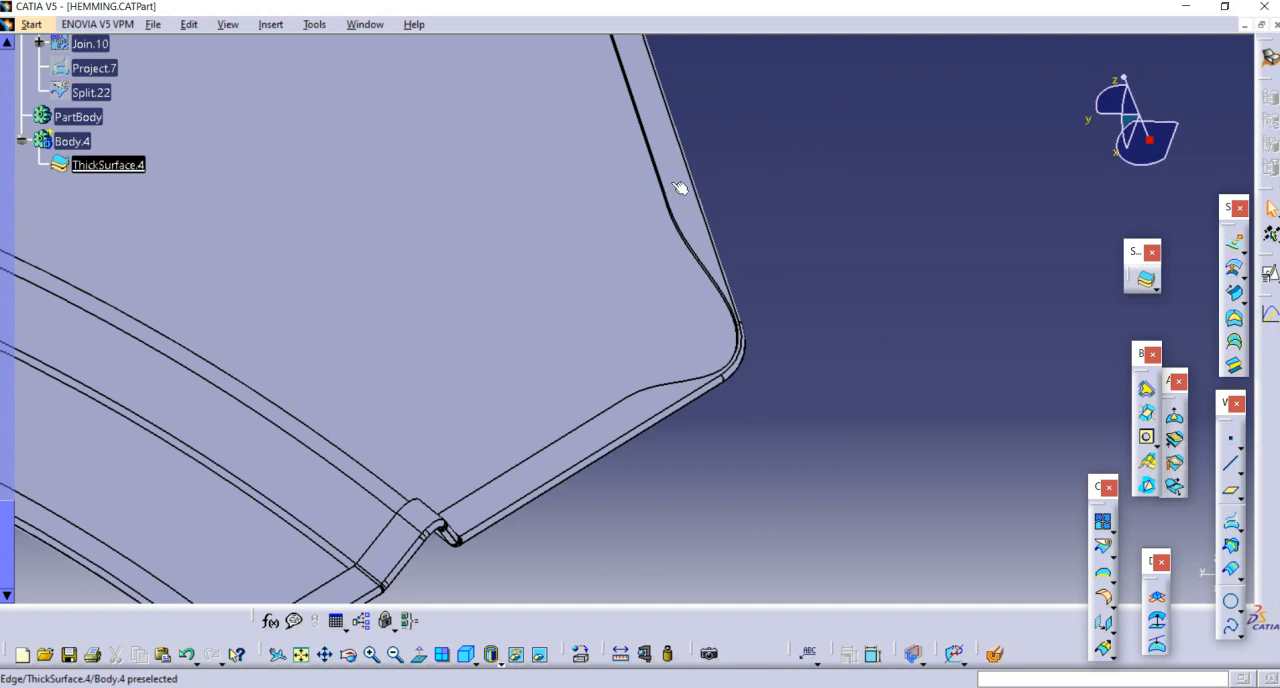
pyautogui.moveTo(619, 249); pyautogui.dragTo(902, 382, button='middle')
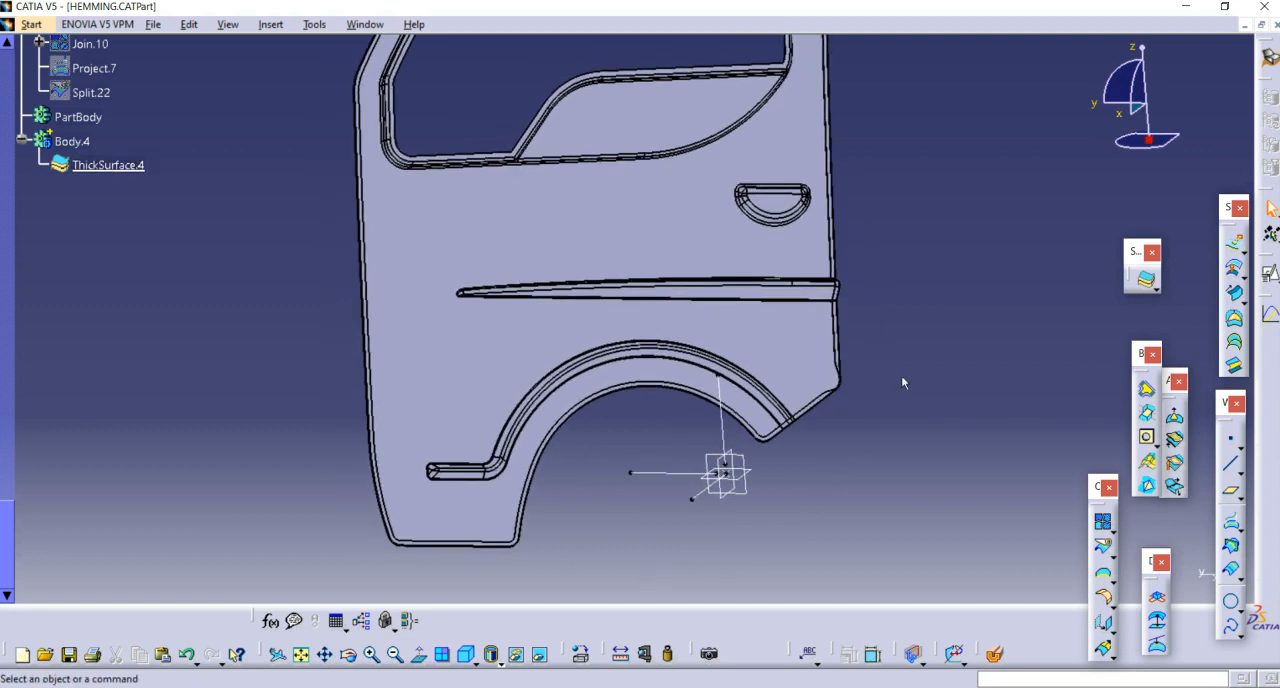